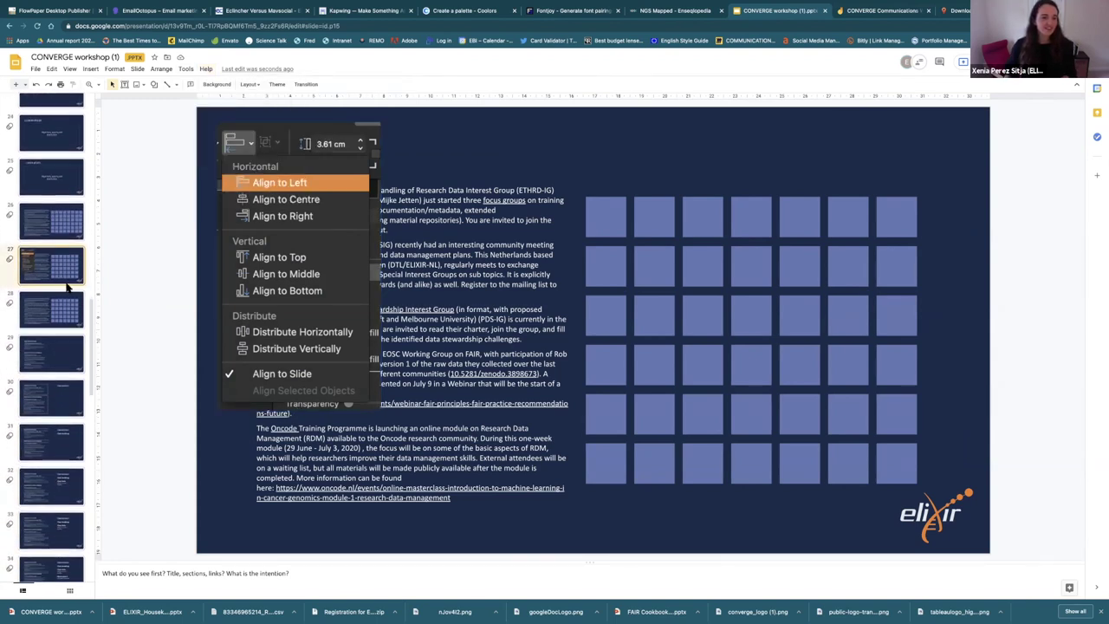
Step: Go through slides 29 to 34 on clear sections, headings, links and blank spaces
{"action": "left_click", "coordinate": [59, 341]}
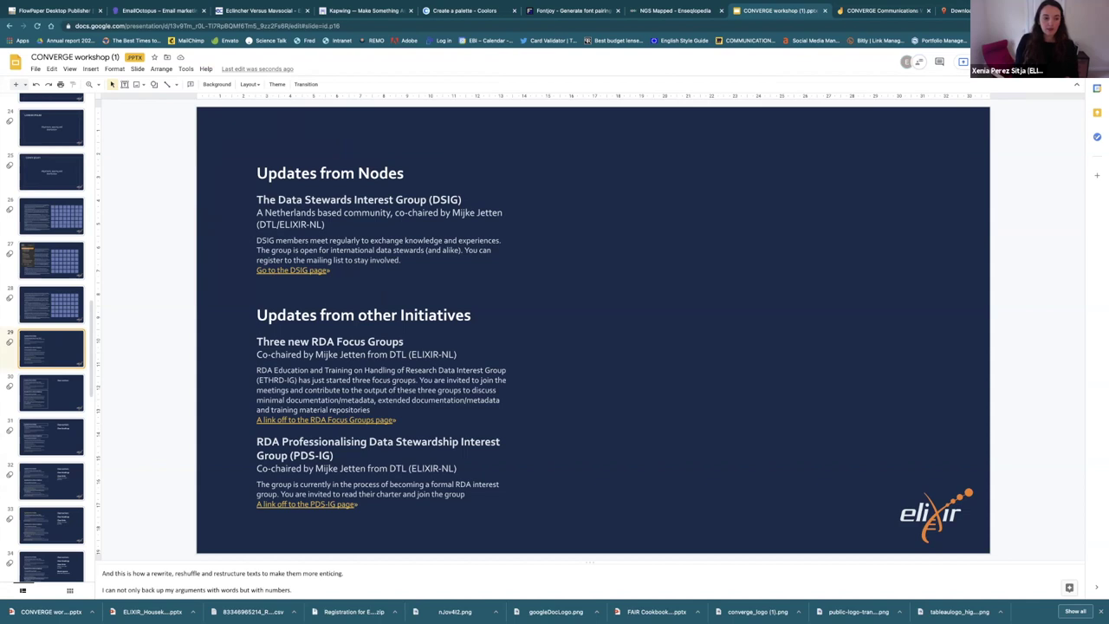
{"action": "key", "text": "Down"}
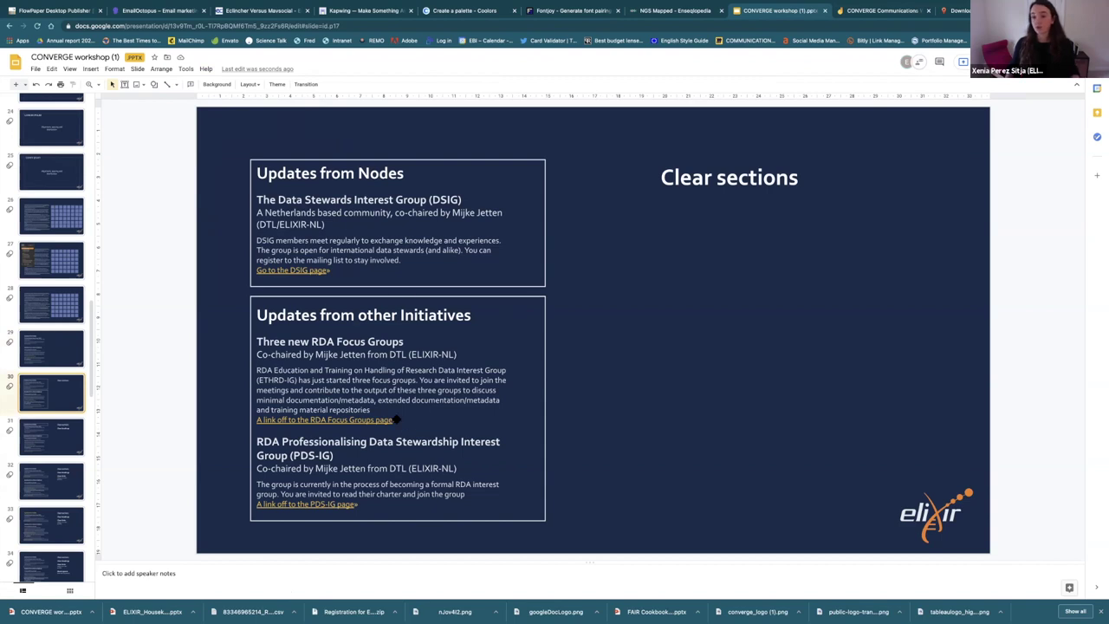
{"action": "key", "text": "Down"}
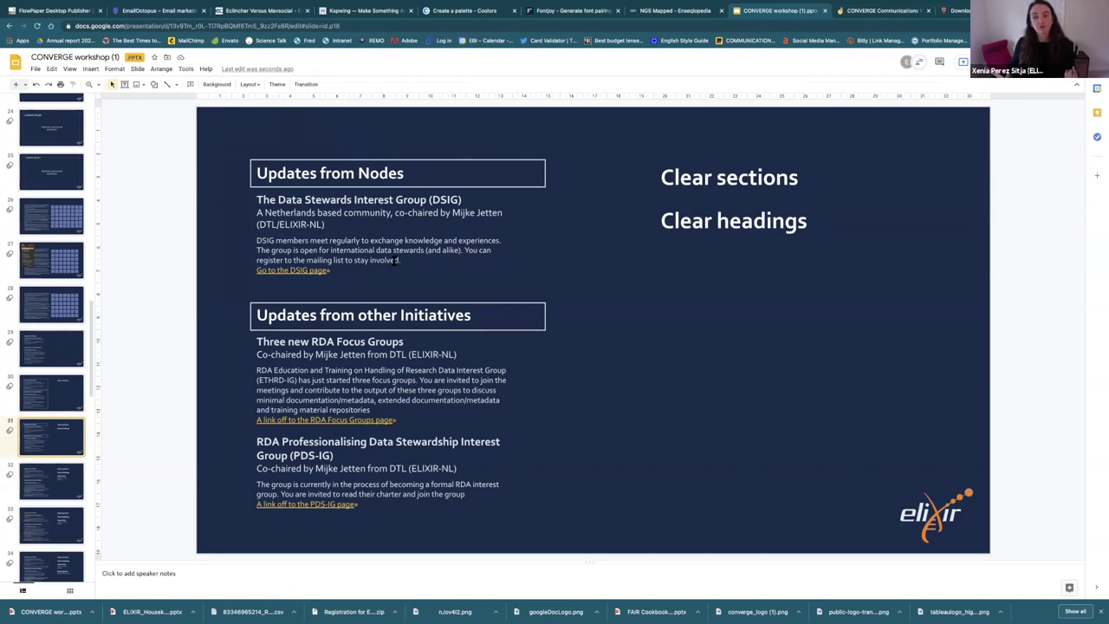
{"action": "key", "text": "Down"}
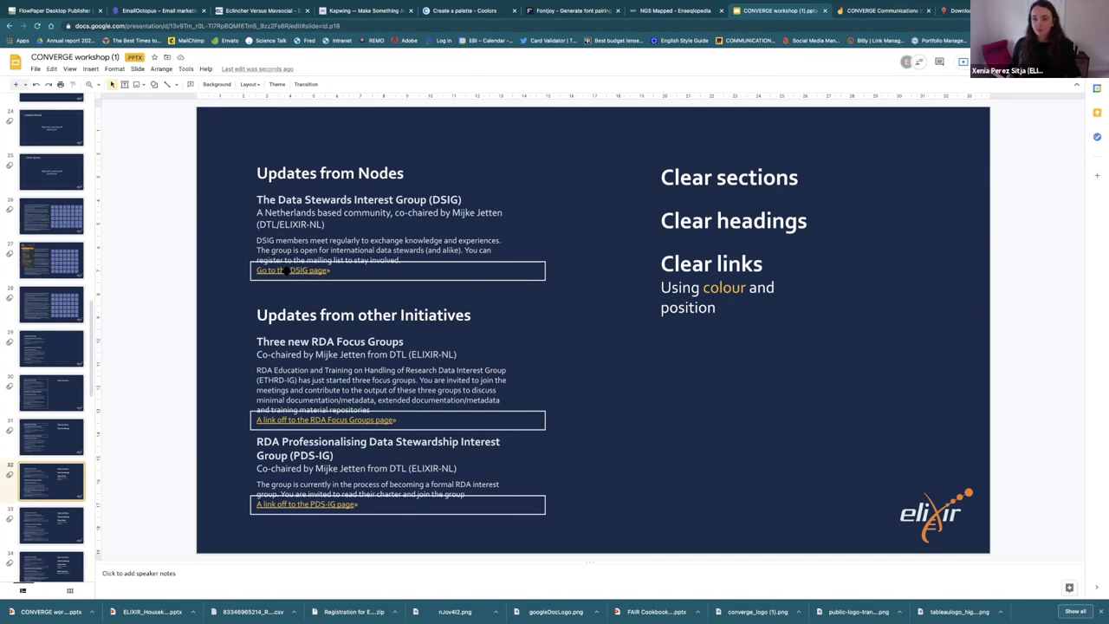
{"action": "key", "text": "Down"}
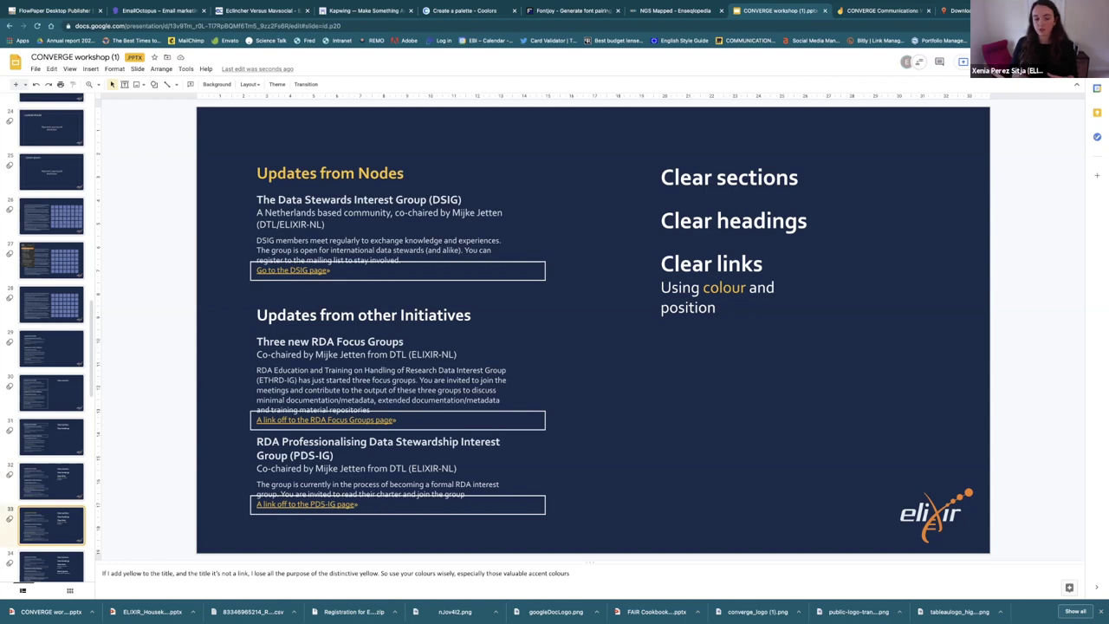
{"action": "left_click", "coordinate": [52, 565]}
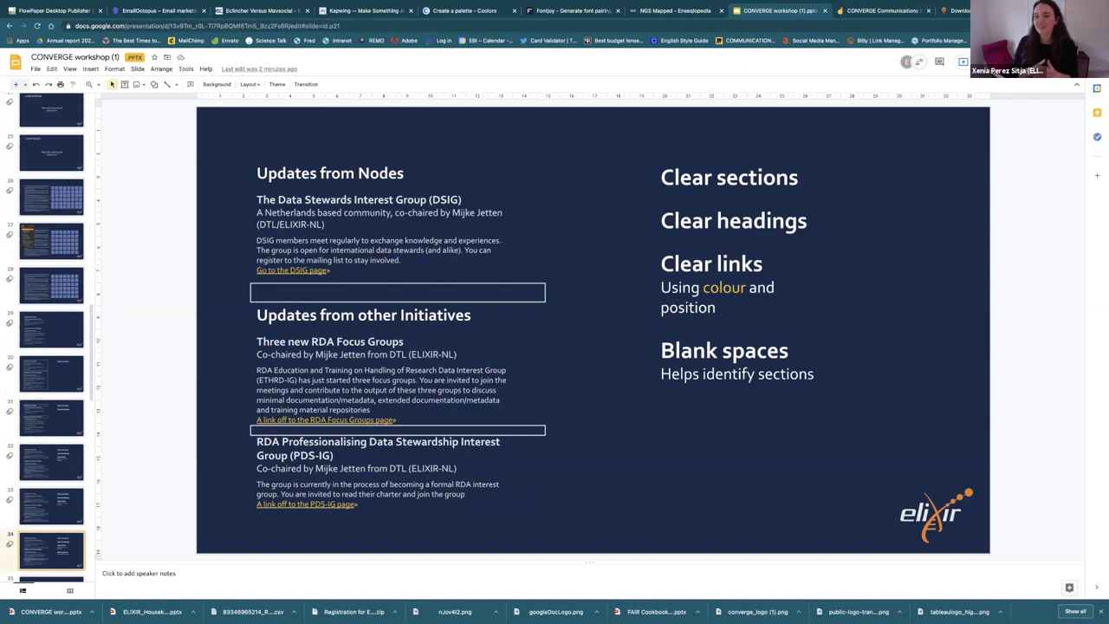
Step: Try extra blank lines below the DSIG page link on slide 34, and remove them
{"action": "left_click", "coordinate": [339, 273]}
{"action": "key", "text": "Return"}
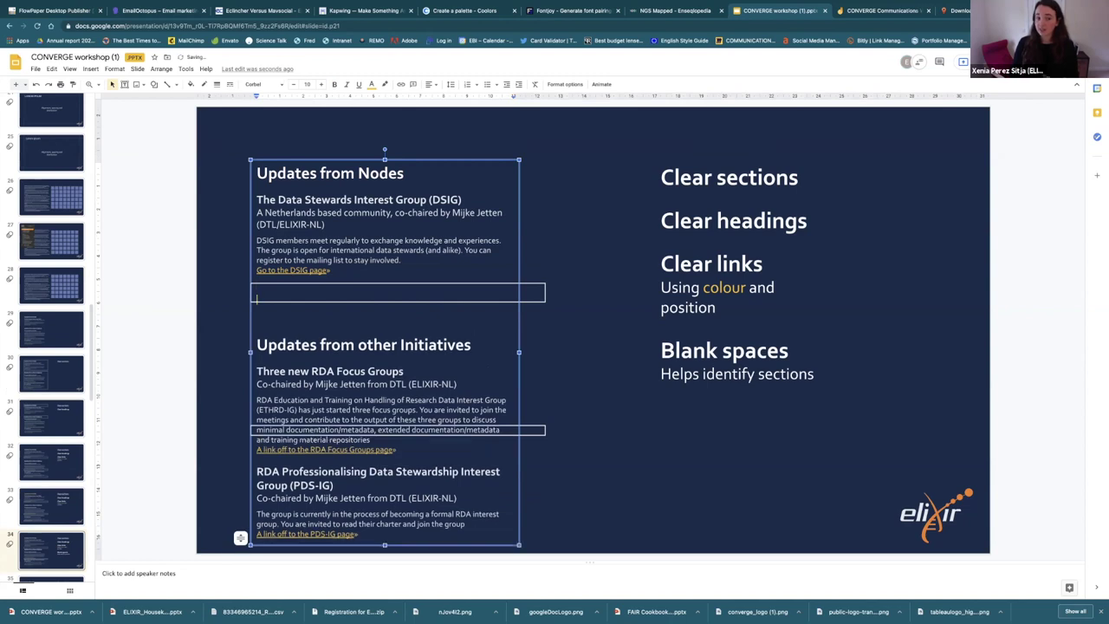
{"action": "key", "text": "BackSpace"}
{"action": "key", "text": "BackSpace"}
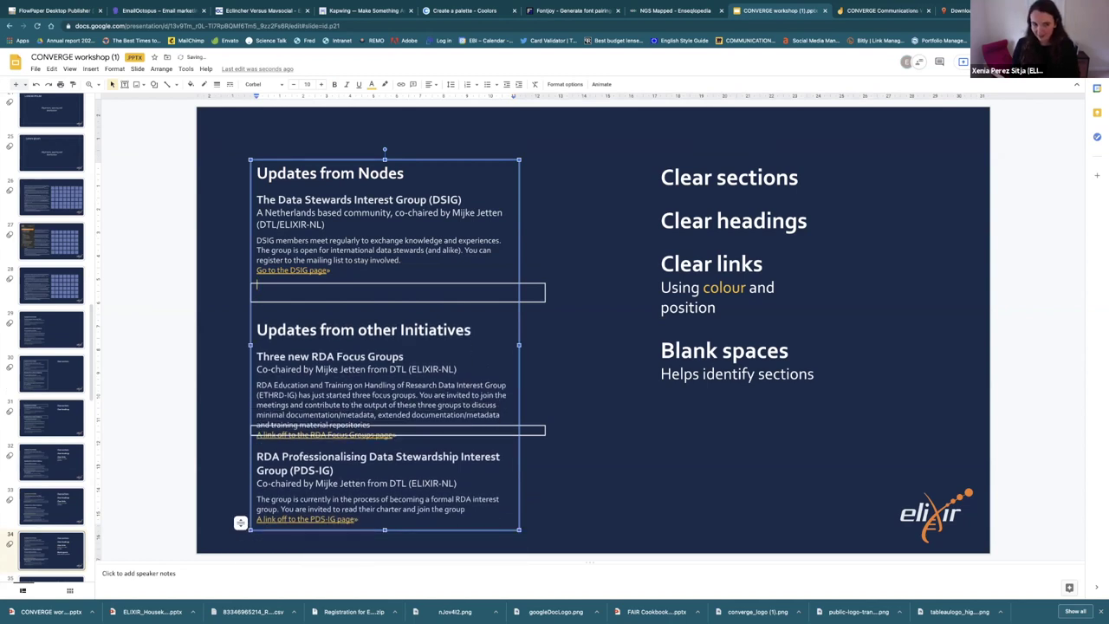
{"action": "left_click", "coordinate": [346, 212]}
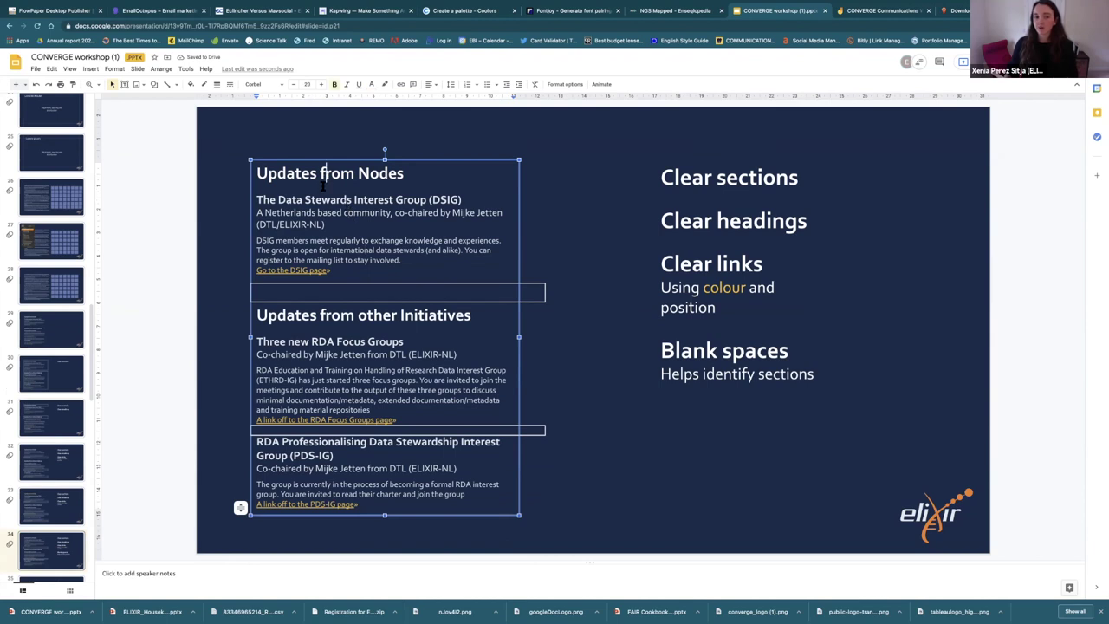
{"action": "left_click", "coordinate": [389, 173]}
{"action": "left_click", "coordinate": [390, 199]}
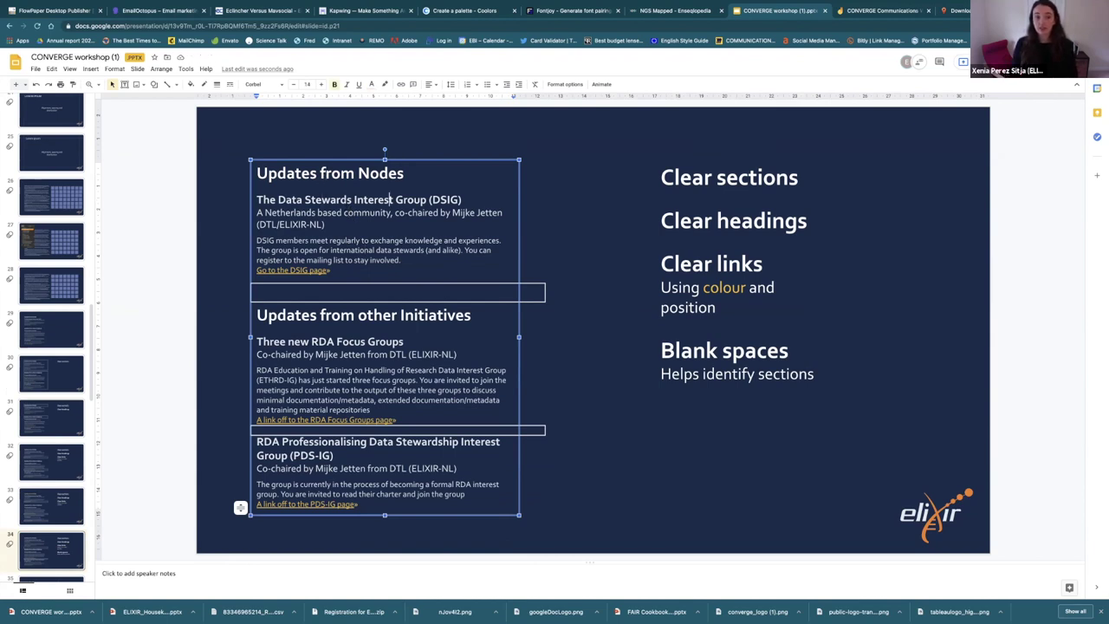
{"action": "left_click", "coordinate": [326, 225]}
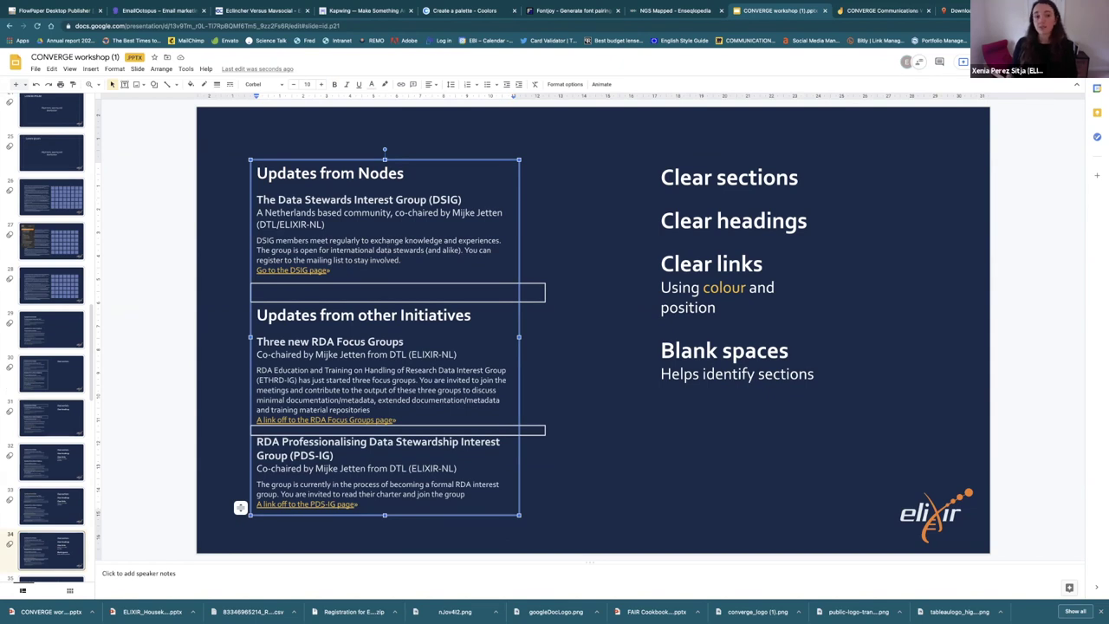
{"action": "left_click_drag", "start_coordinate": [273, 203], "coordinate": [336, 225]}
{"action": "left_click_drag", "start_coordinate": [258, 241], "coordinate": [348, 264]}
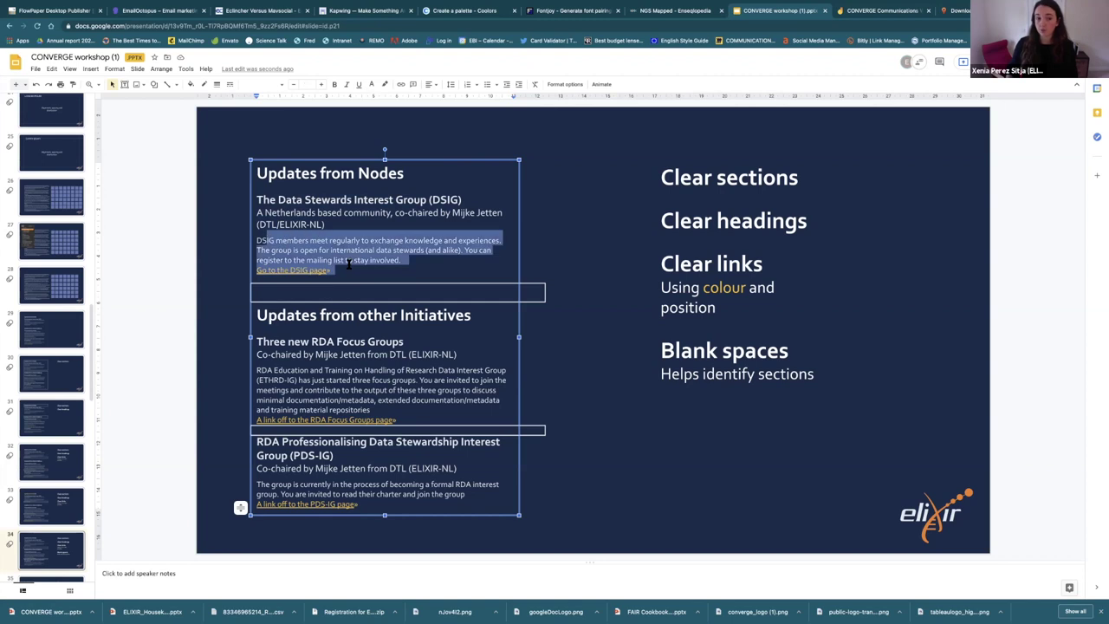
Step: Review the custom line and paragraph spacing settings for the description line under the DSIG subheading, and close them
{"action": "left_click", "coordinate": [340, 223]}
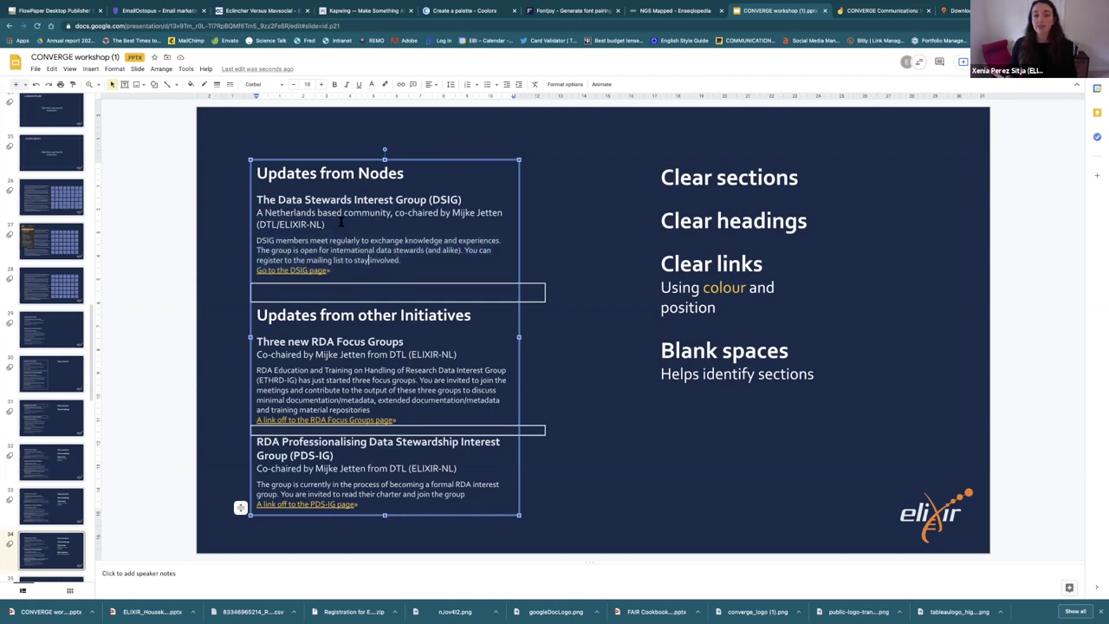
{"action": "left_click", "coordinate": [451, 84]}
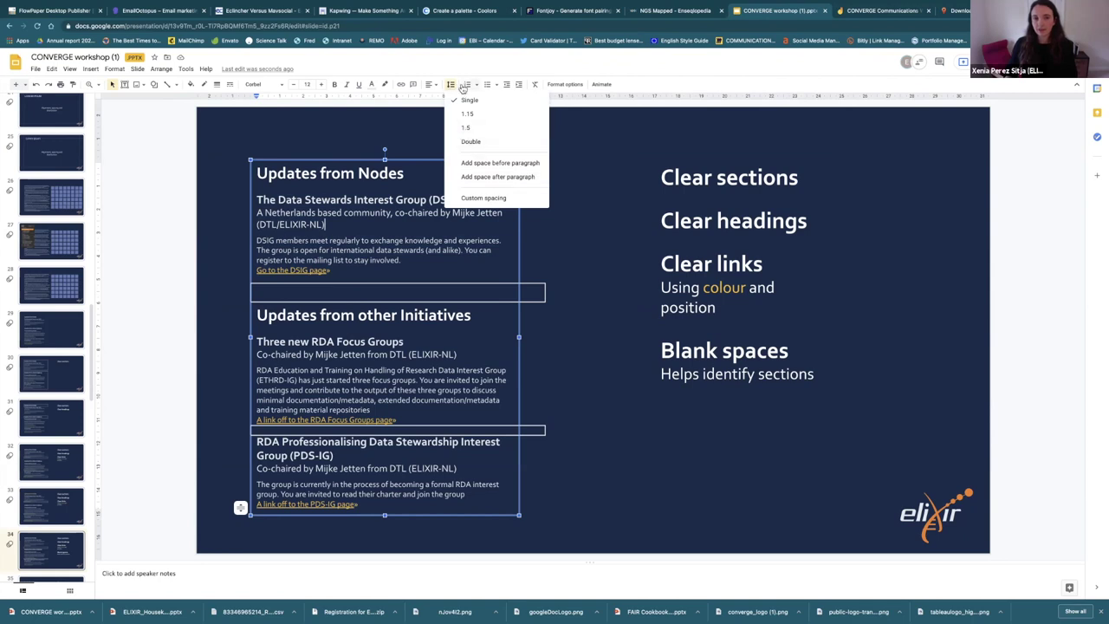
{"action": "left_click", "coordinate": [483, 197]}
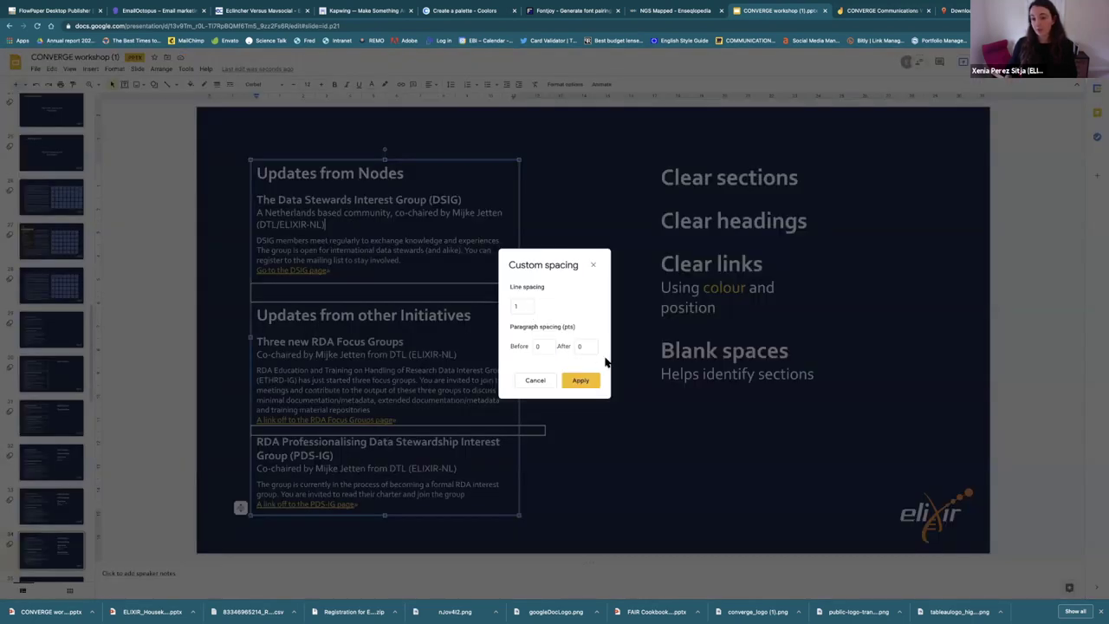
{"action": "left_click", "coordinate": [593, 266]}
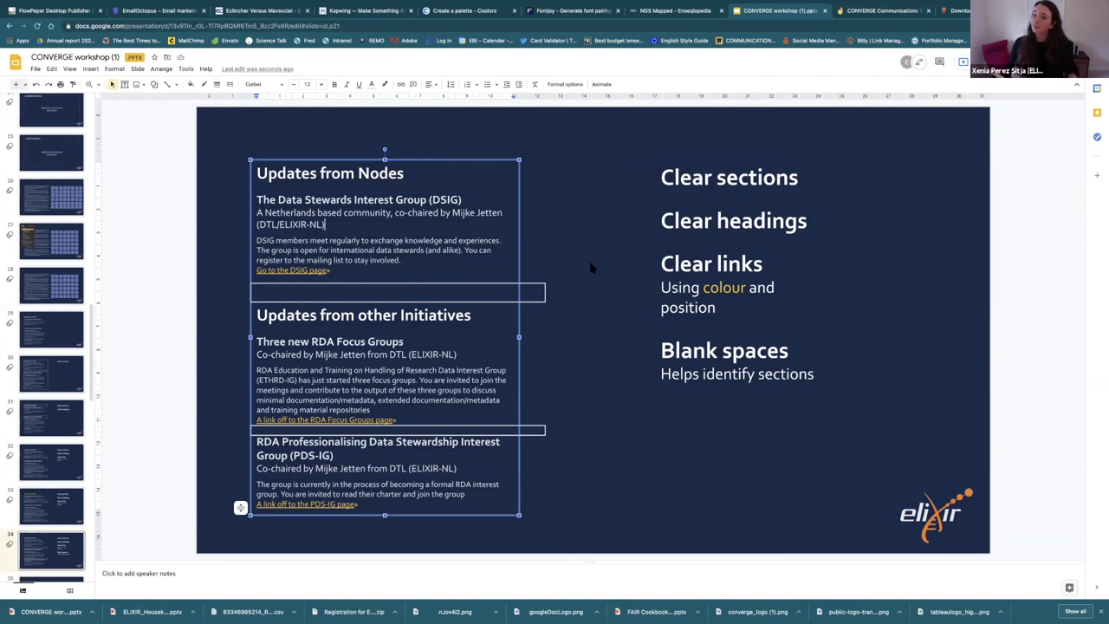
Step: Insert two empty lines between the Nodes and other Initiatives sections as a trial, and delete them again
{"action": "left_click", "coordinate": [331, 269]}
{"action": "key", "text": "Return"}
{"action": "key", "text": "Return"}
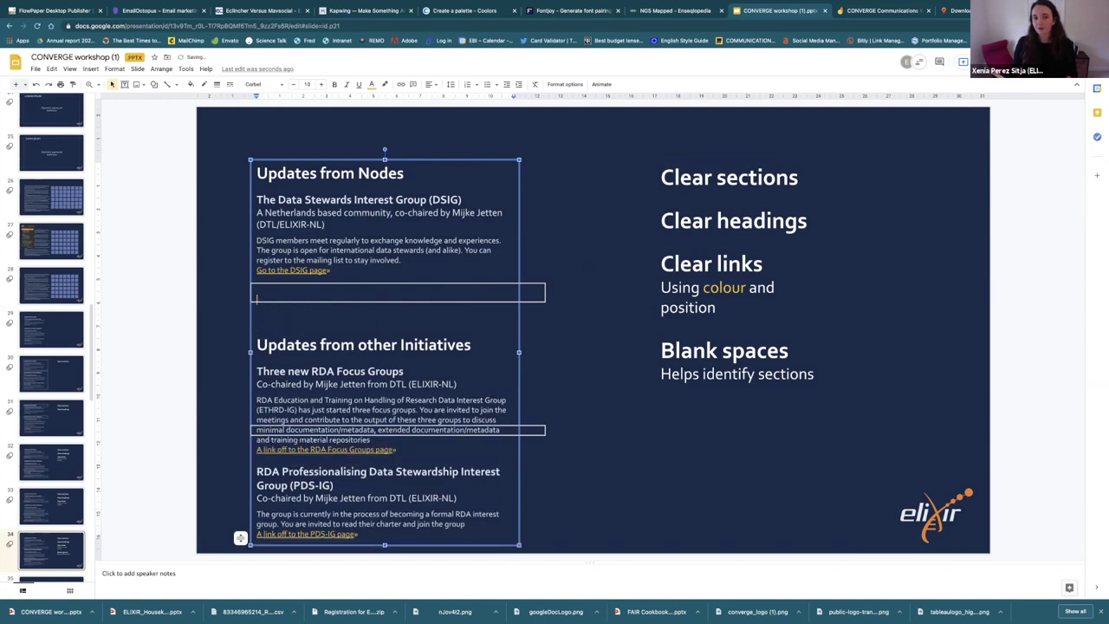
{"action": "key", "text": "BackSpace"}
{"action": "key", "text": "BackSpace"}
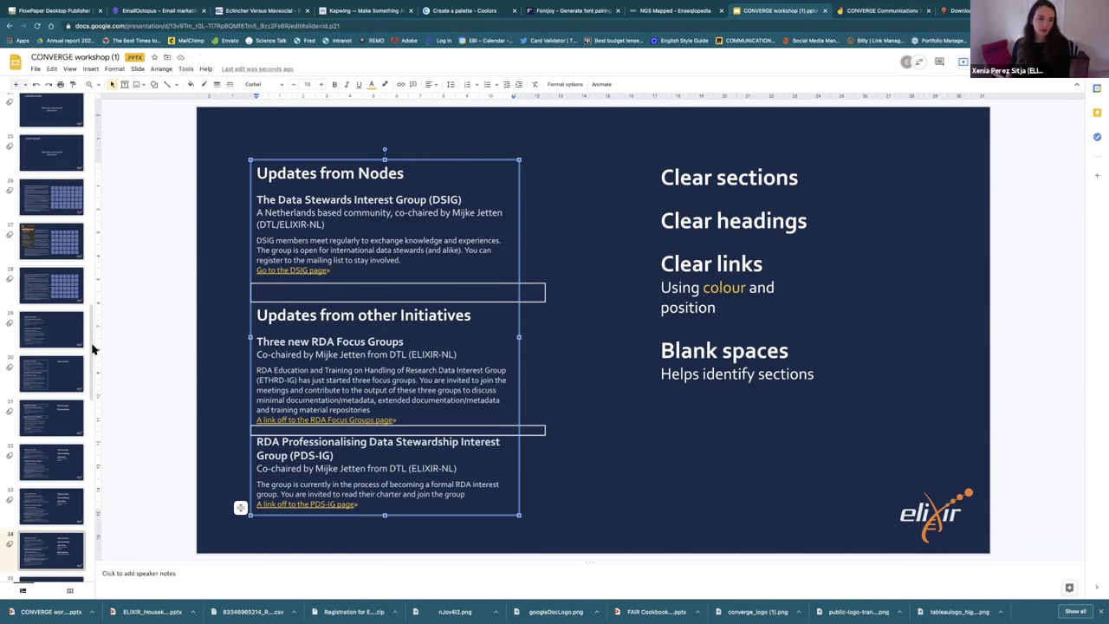
Step: Go through slides 35 to 38, ending on the one headed "Don't justify text"
{"action": "left_click", "coordinate": [72, 548]}
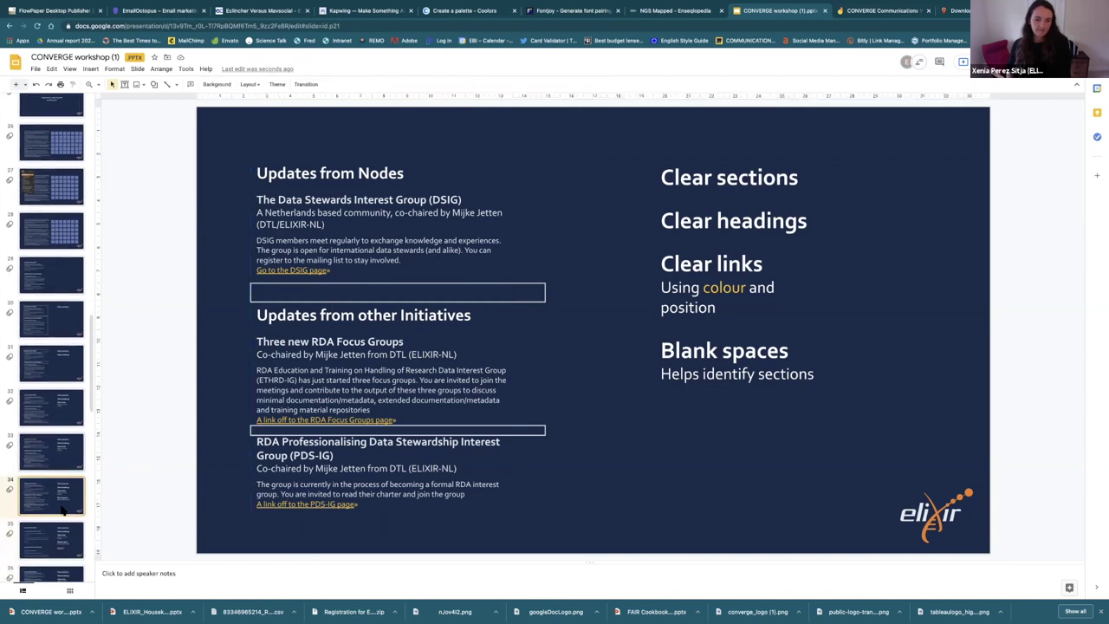
{"action": "key", "text": "Down"}
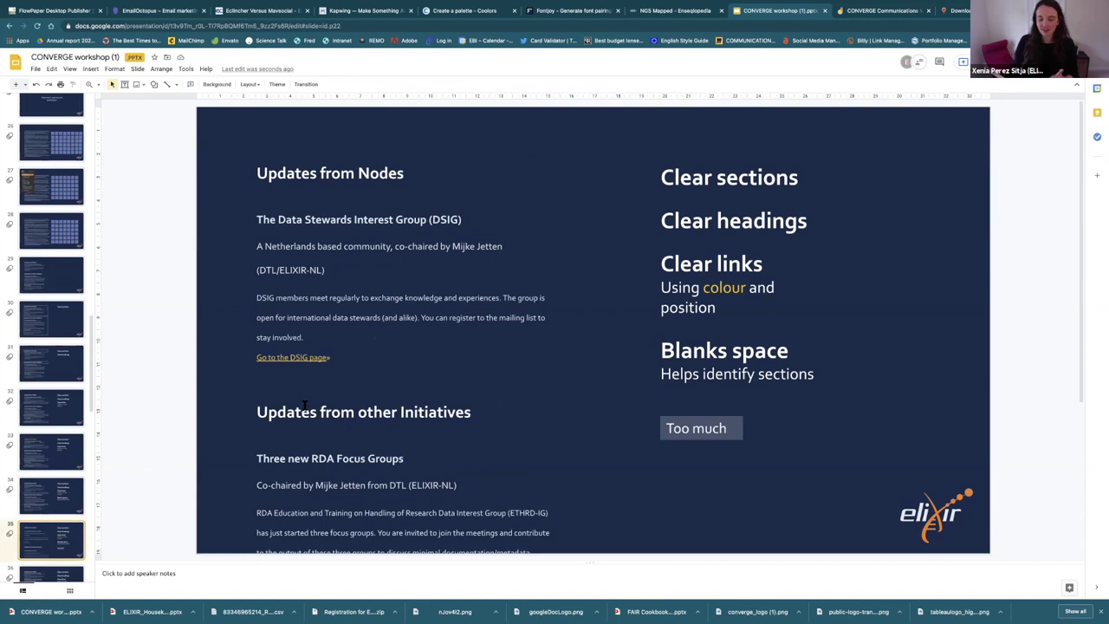
{"action": "key", "text": "Down"}
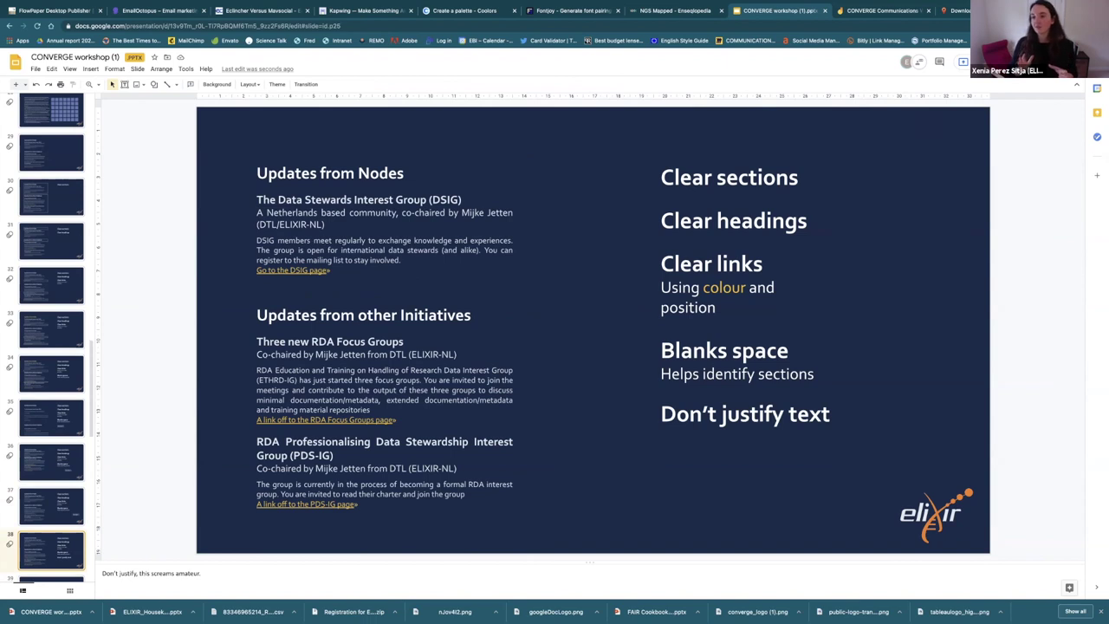
Step: Widen and narrow the justified updates text box to compare its word spacing, and bring it back to about its original width
{"action": "left_click", "coordinate": [407, 503]}
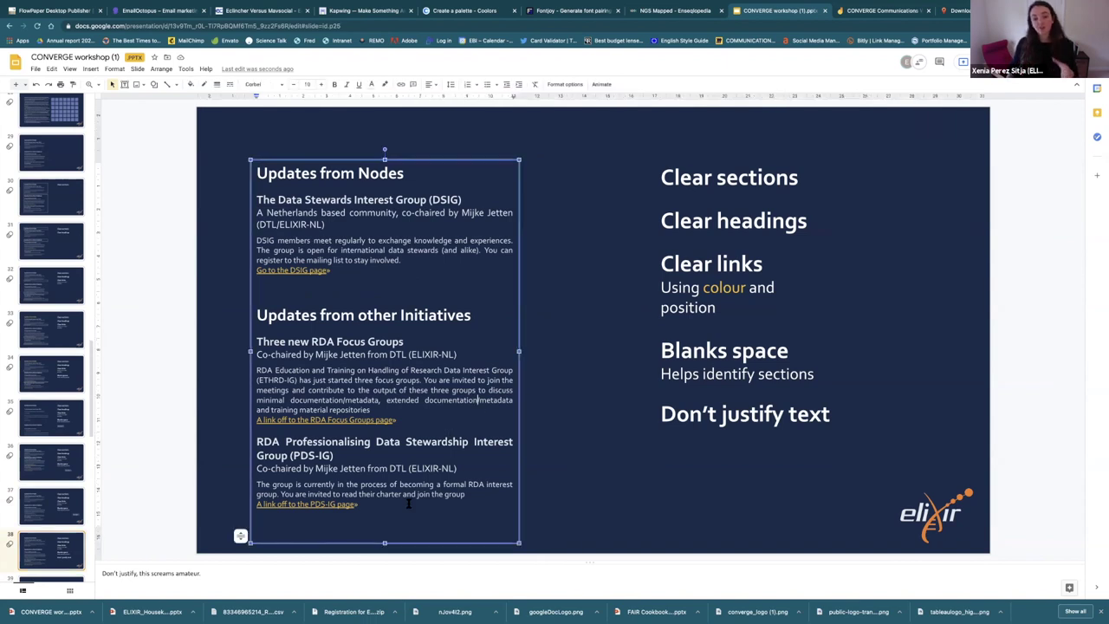
{"action": "left_click_drag", "start_coordinate": [362, 504], "coordinate": [250, 169]}
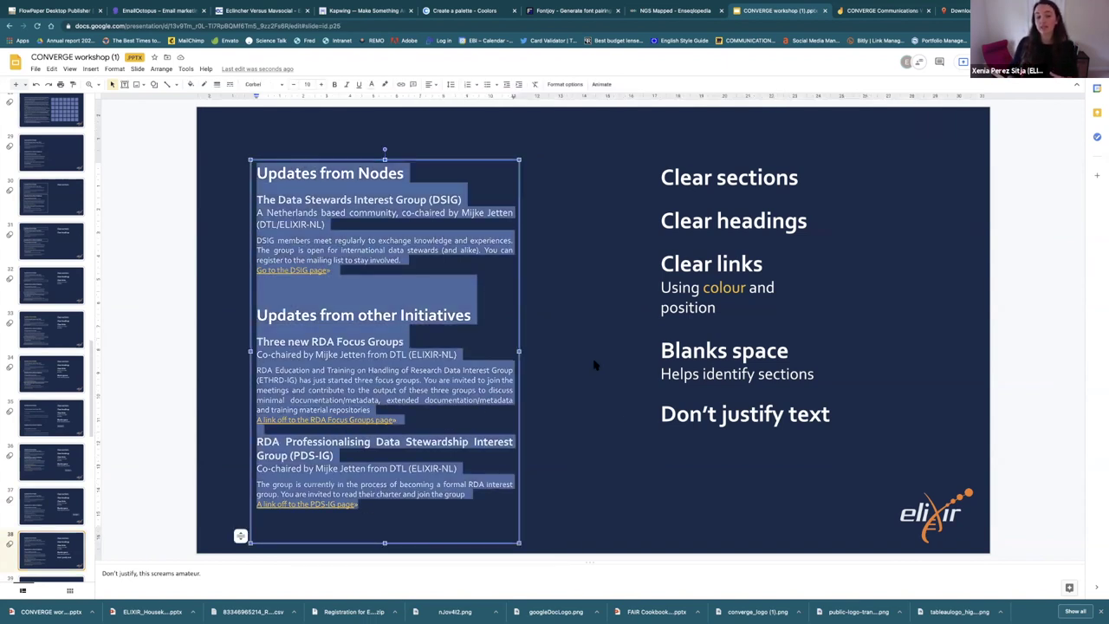
{"action": "left_click_drag", "start_coordinate": [518, 351], "coordinate": [770, 351]}
{"action": "left_click_drag", "start_coordinate": [767, 310], "coordinate": [351, 314]}
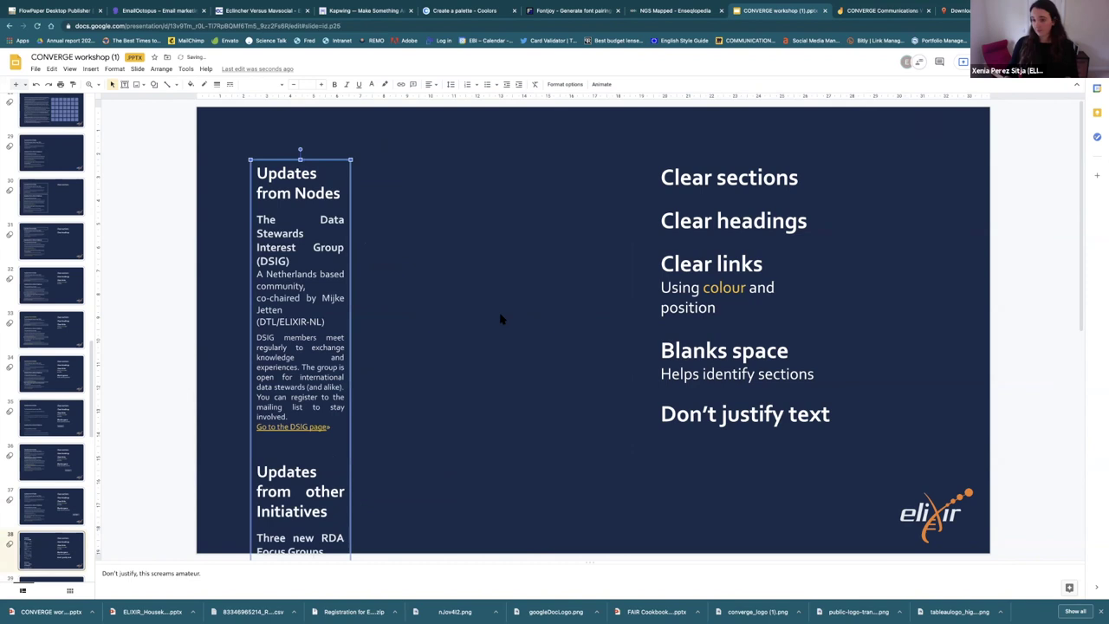
{"action": "left_click_drag", "start_coordinate": [350, 159], "coordinate": [707, 159]}
{"action": "left_click_drag", "start_coordinate": [706, 319], "coordinate": [518, 345]}
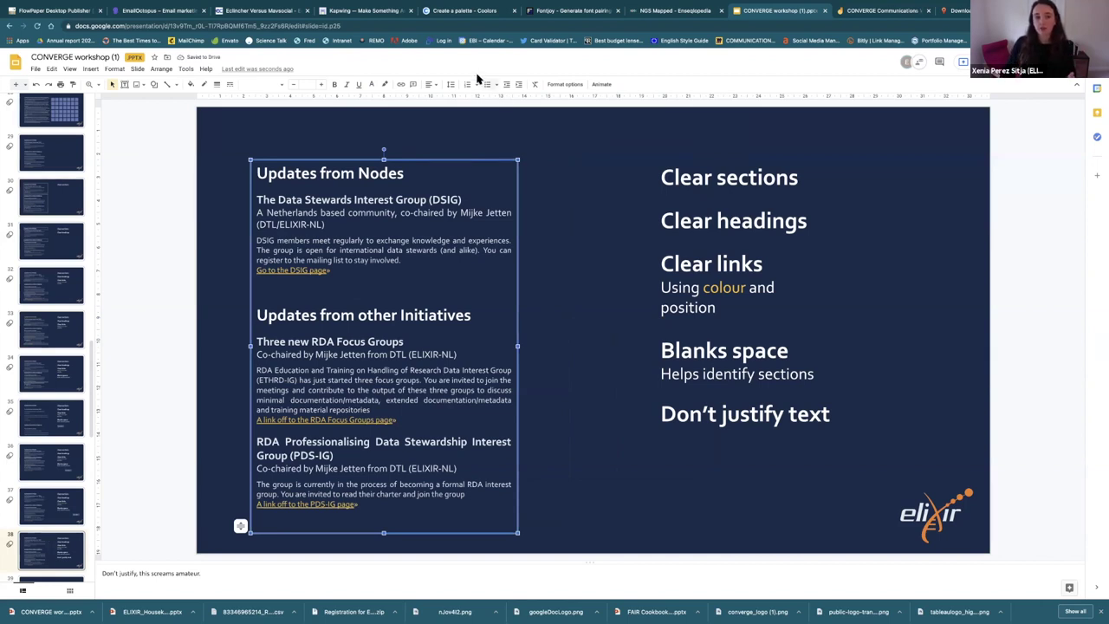
Step: Left-align all text in the updates text box on slide 38 and deselect the box
{"action": "left_click", "coordinate": [430, 84]}
{"action": "left_click", "coordinate": [430, 98]}
{"action": "left_click", "coordinate": [608, 208]}
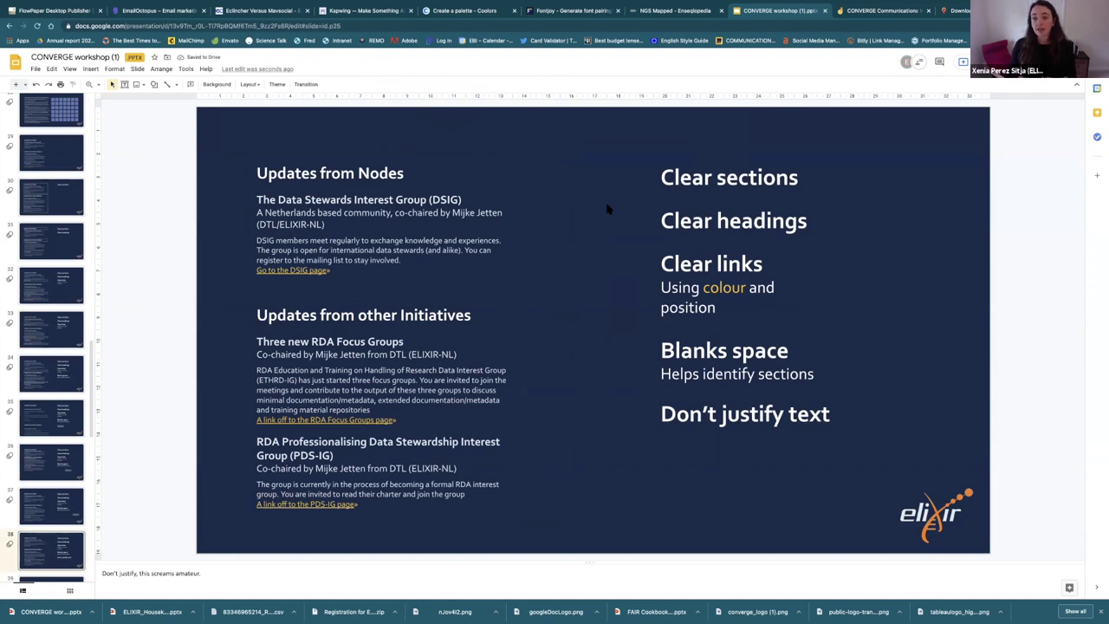
{"action": "left_click", "coordinate": [333, 235]}
{"action": "left_click_drag", "start_coordinate": [257, 240], "coordinate": [455, 467]}
{"action": "left_click", "coordinate": [455, 468]}
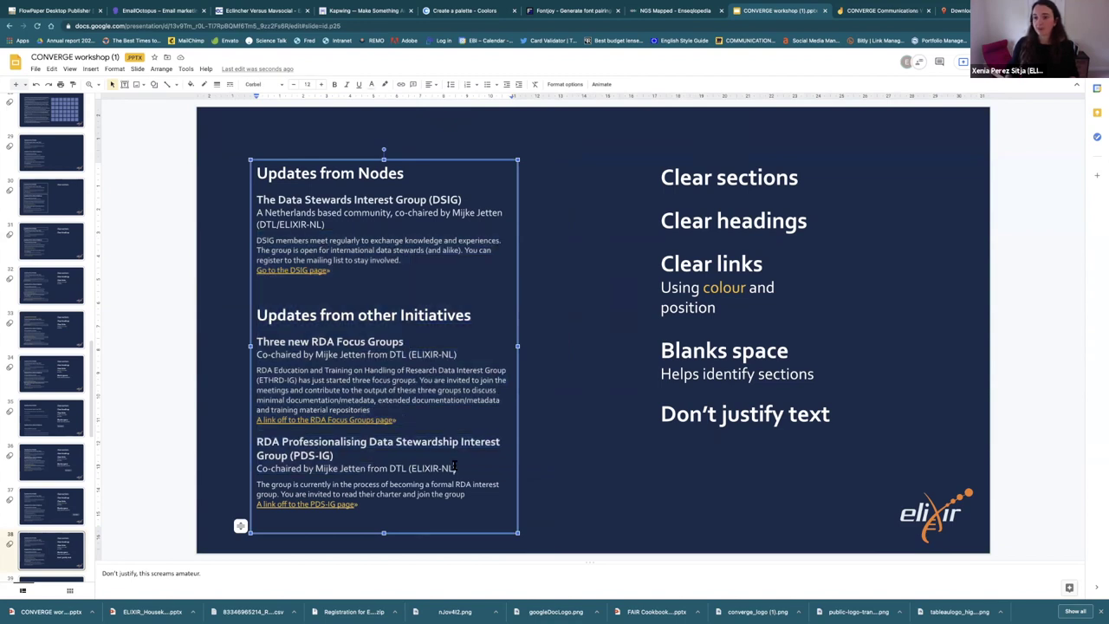
Step: Go past the "Fonts and typeface" title on slide 39 to slide 40 with the font labels
{"action": "scroll", "coordinate": [71, 475], "scroll_direction": "down", "scroll_amount": 3}
{"action": "left_click", "coordinate": [71, 475]}
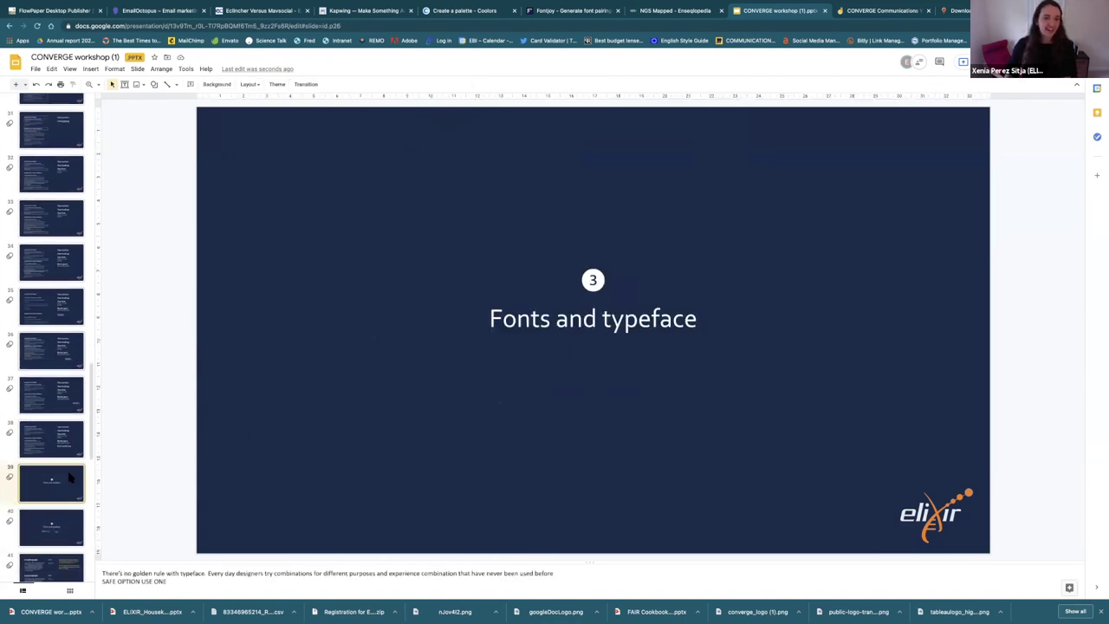
{"action": "scroll", "coordinate": [71, 474], "scroll_direction": "down", "scroll_amount": 3}
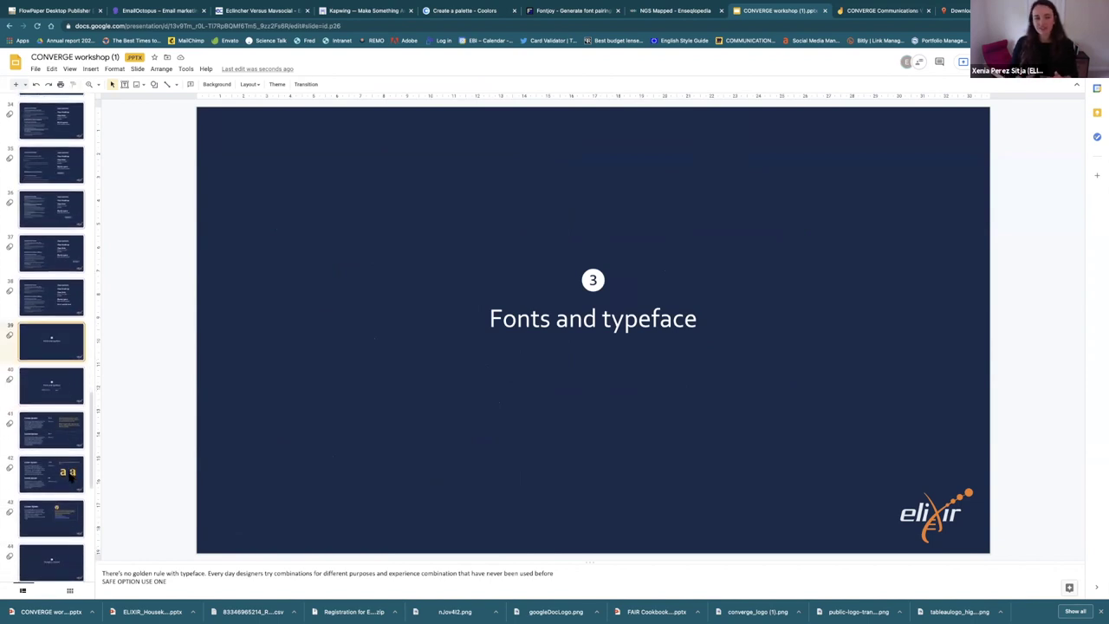
{"action": "key", "text": "Down"}
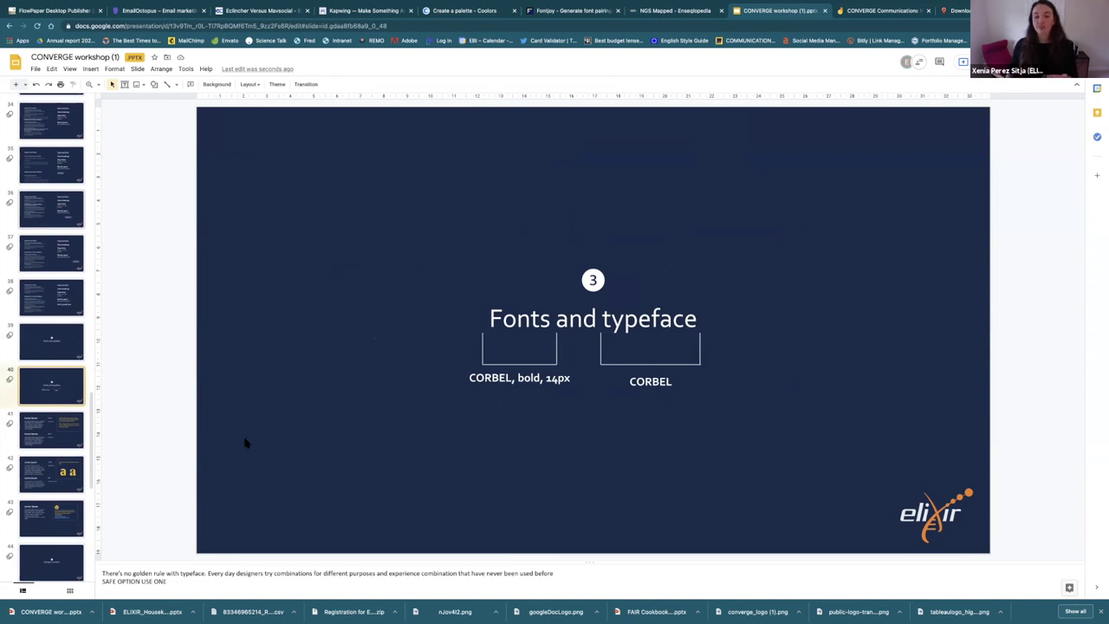
Step: Examine the "CORBEL" and "CORBEL, bold, 14px" labels below the title
{"action": "left_click", "coordinate": [663, 382]}
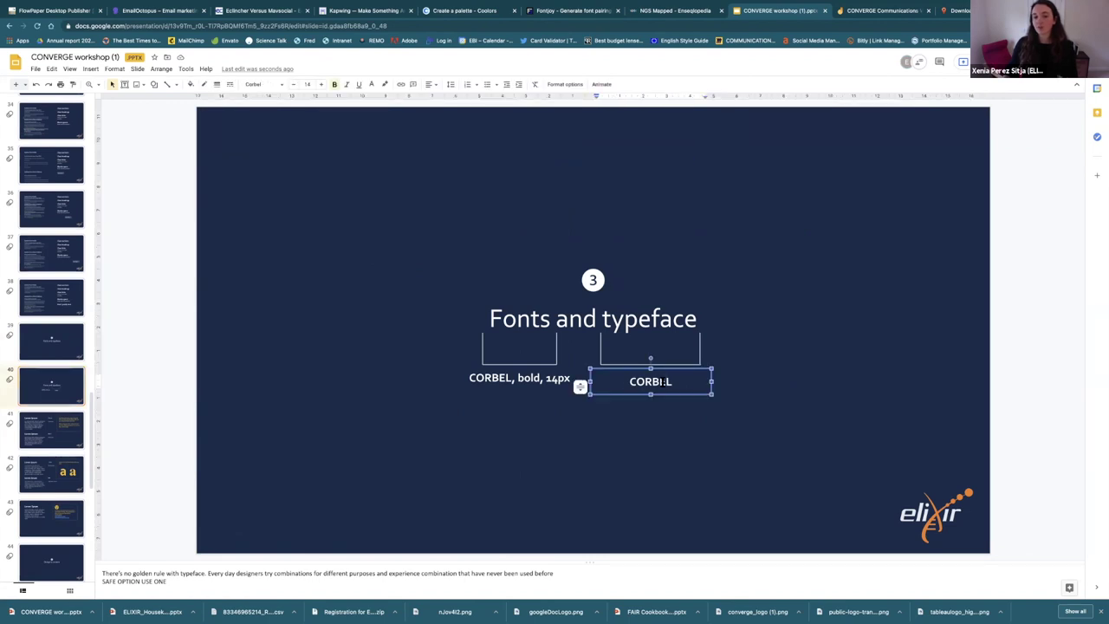
{"action": "left_click", "coordinate": [512, 382]}
{"action": "left_click_drag", "start_coordinate": [466, 378], "coordinate": [570, 378]}
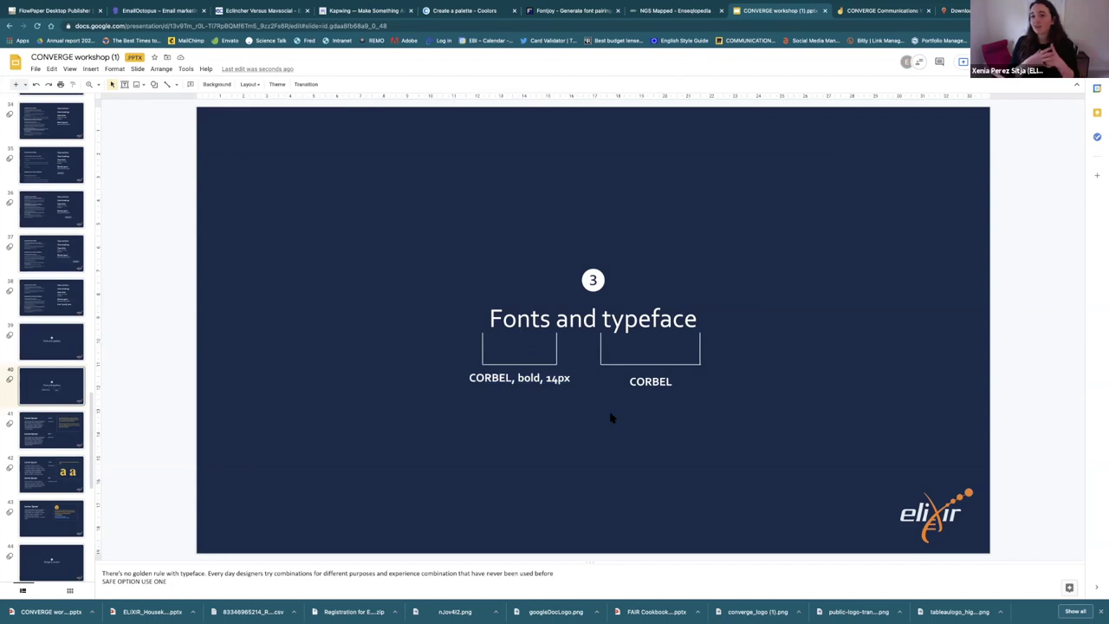
Step: Move the "CORBEL" label to the upper-left area of the slide and left-align its text
{"action": "left_click", "coordinate": [626, 390]}
{"action": "left_click_drag", "start_coordinate": [258, 102], "coordinate": [363, 155]}
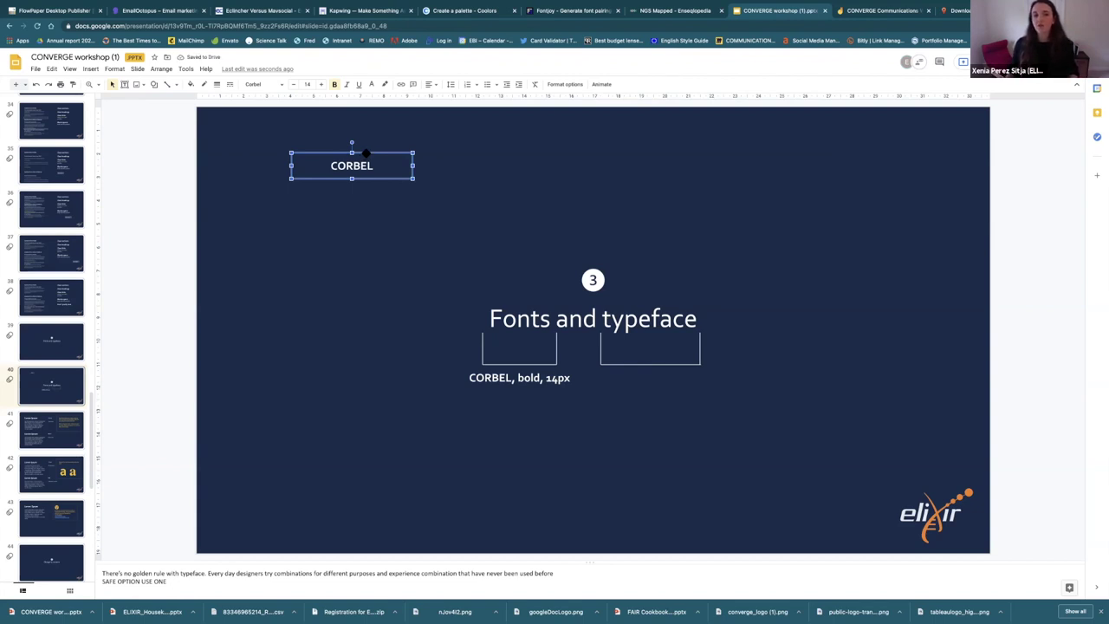
{"action": "left_click", "coordinate": [429, 84]}
{"action": "left_click", "coordinate": [432, 98]}
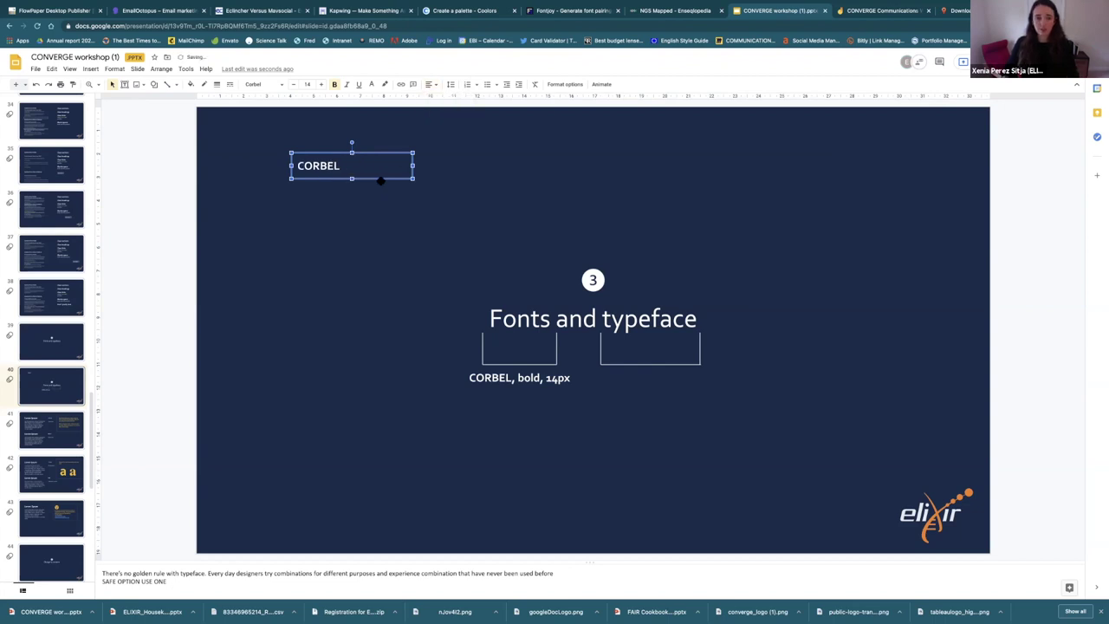
Step: Duplicate the "CORBEL" label directly below the original and reduce the copy's font size by five points
{"action": "left_click_drag", "start_coordinate": [378, 181], "coordinate": [381, 211]}
{"action": "double_click", "coordinate": [317, 196]}
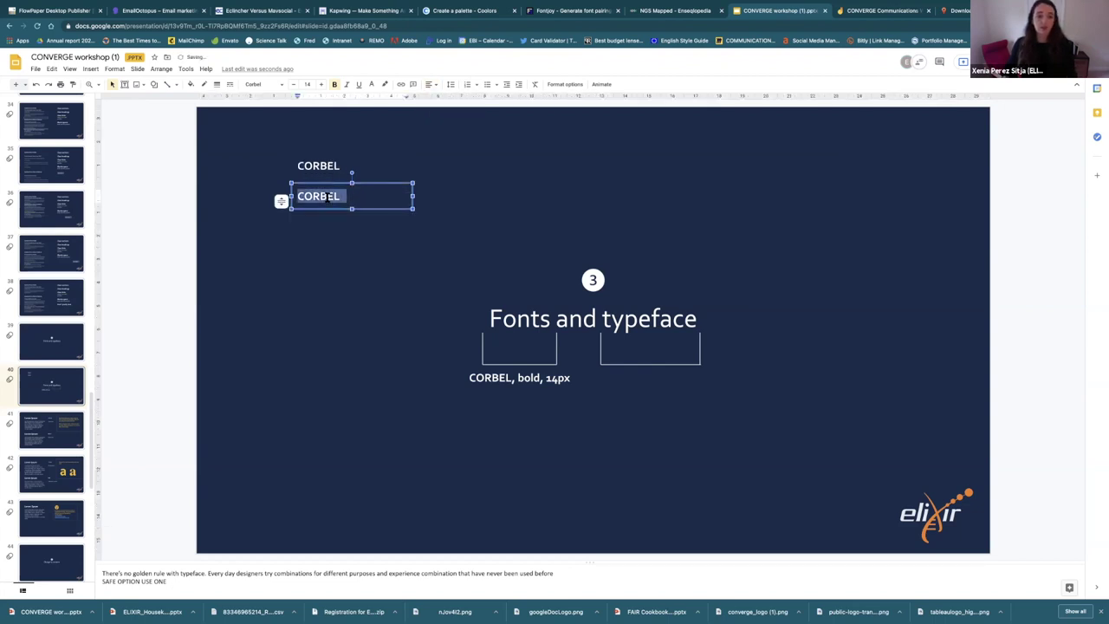
{"action": "left_click", "coordinate": [292, 84]}
{"action": "left_click", "coordinate": [293, 84]}
{"action": "left_click", "coordinate": [293, 84]}
{"action": "left_click", "coordinate": [293, 84]}
{"action": "left_click", "coordinate": [293, 84]}
Step: Move the smaller "CORBEL" copy closer beneath the original, in regular weight, and deselect it
{"action": "left_click", "coordinate": [351, 183]}
{"action": "left_click_drag", "start_coordinate": [342, 182], "coordinate": [471, 180]}
{"action": "left_click", "coordinate": [476, 178]}
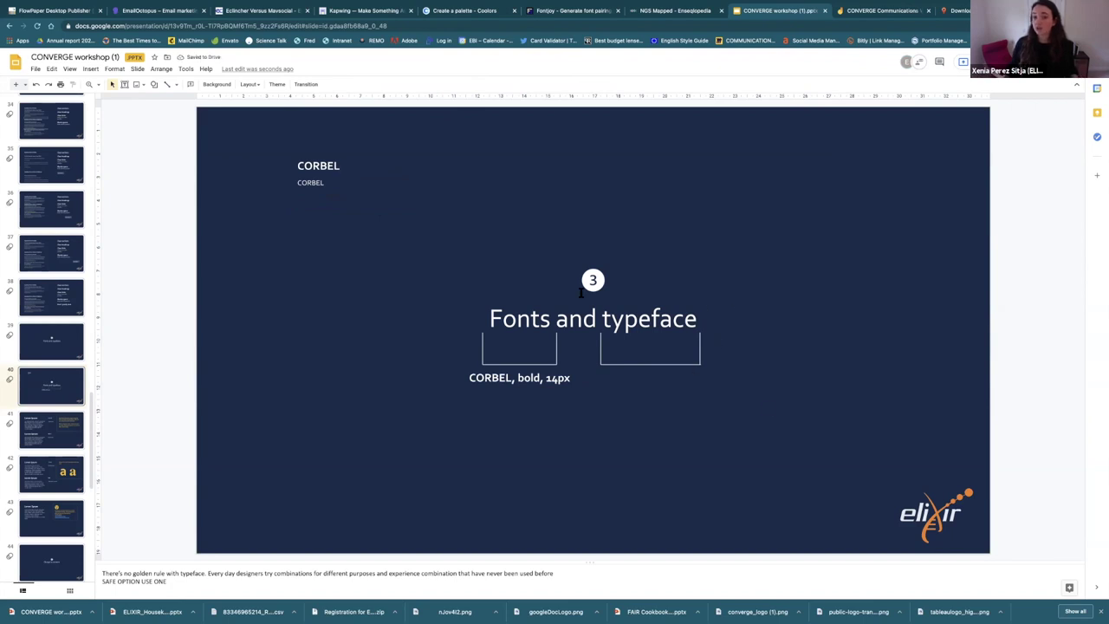
Step: Go to slide 41 and examine the first Lorem Ipsum title and paragraph with their Roboto and Open sans labels
{"action": "left_click", "coordinate": [45, 443]}
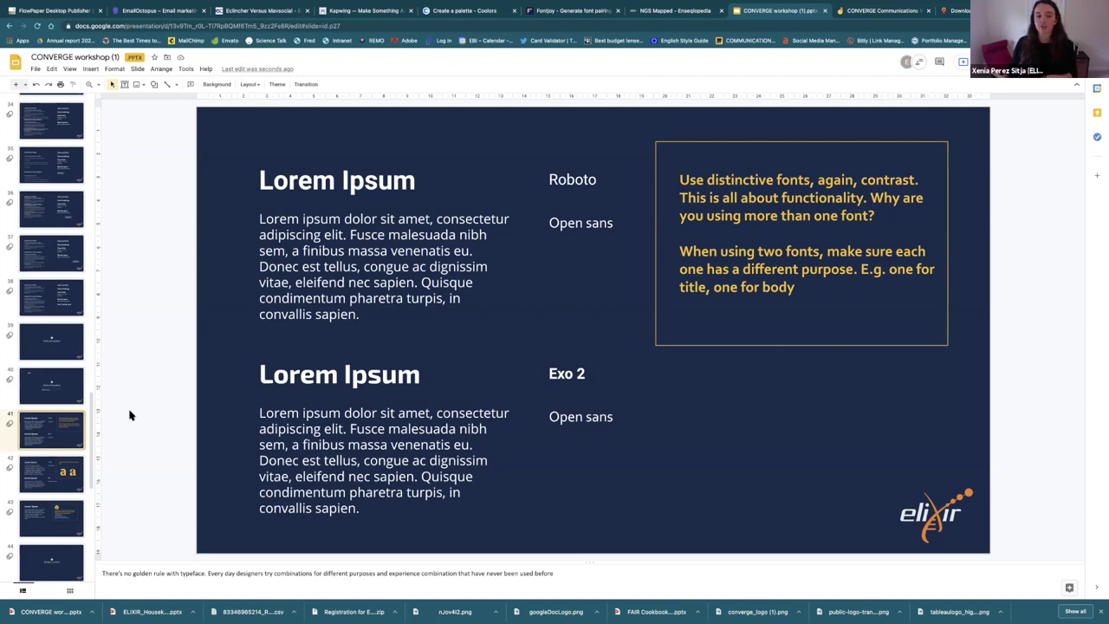
{"action": "left_click", "coordinate": [335, 192]}
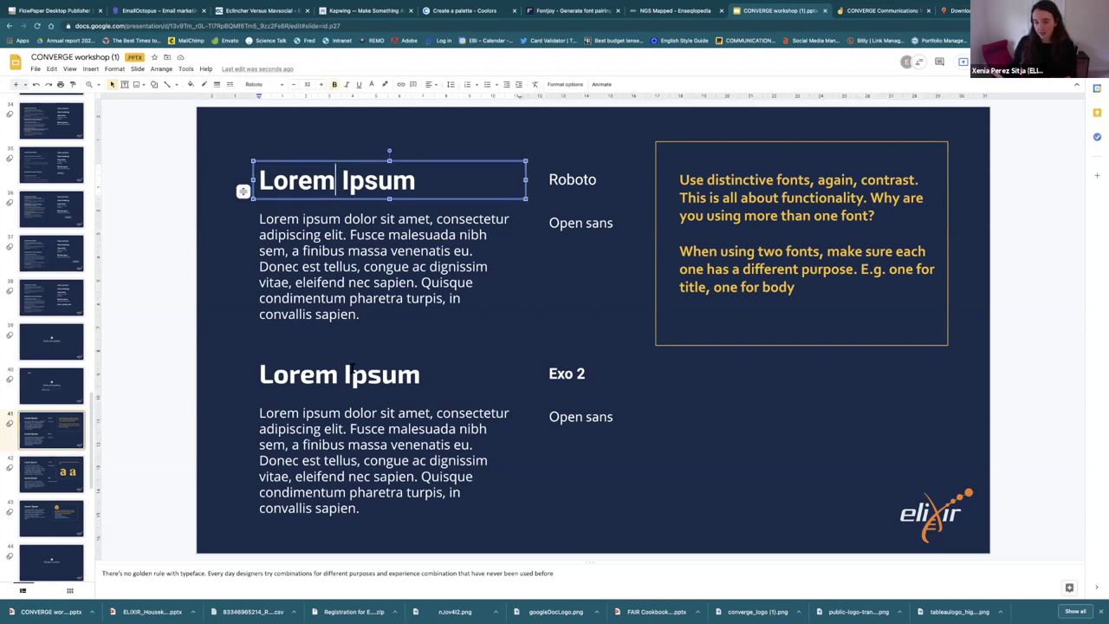
{"action": "left_click_drag", "start_coordinate": [290, 179], "coordinate": [479, 179]}
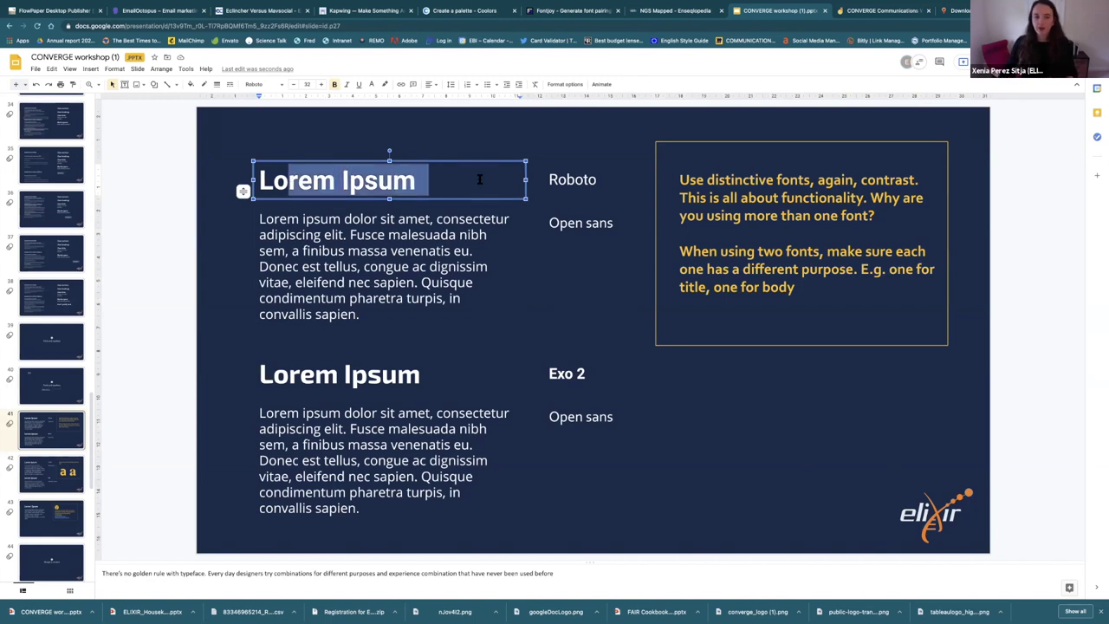
{"action": "left_click", "coordinate": [472, 209]}
{"action": "left_click", "coordinate": [555, 184]}
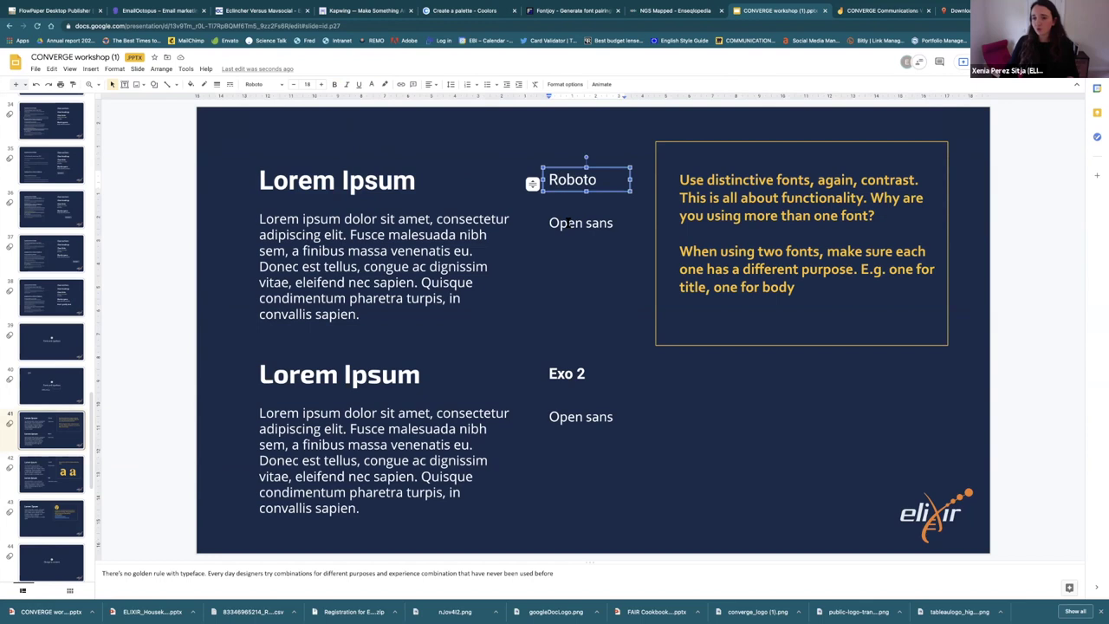
{"action": "left_click", "coordinate": [568, 223]}
{"action": "left_click", "coordinate": [563, 179]}
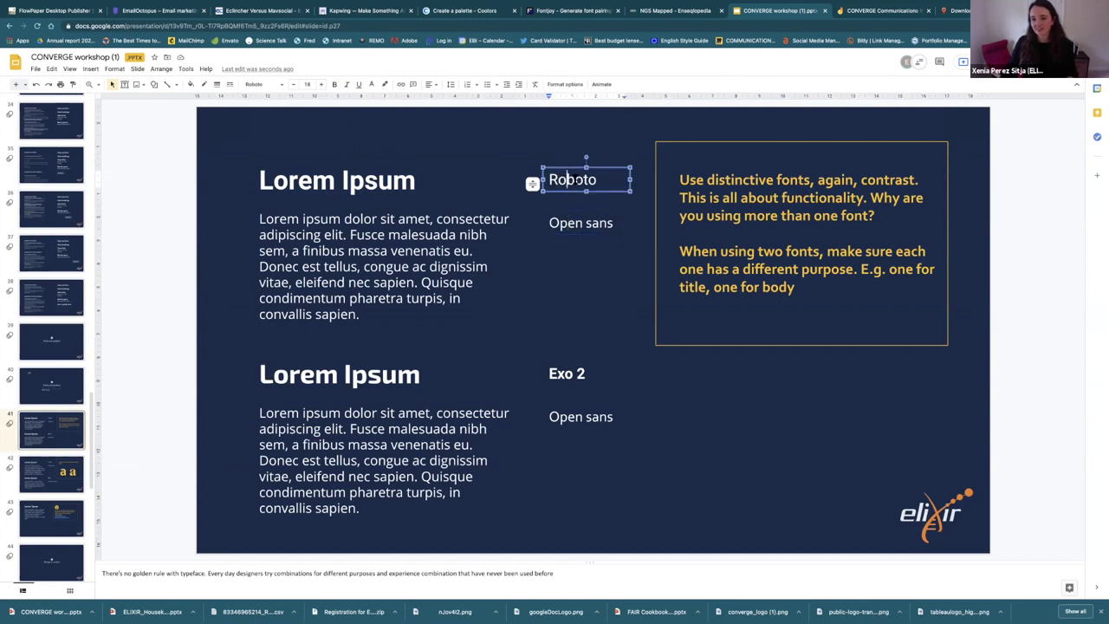
{"action": "left_click", "coordinate": [574, 232]}
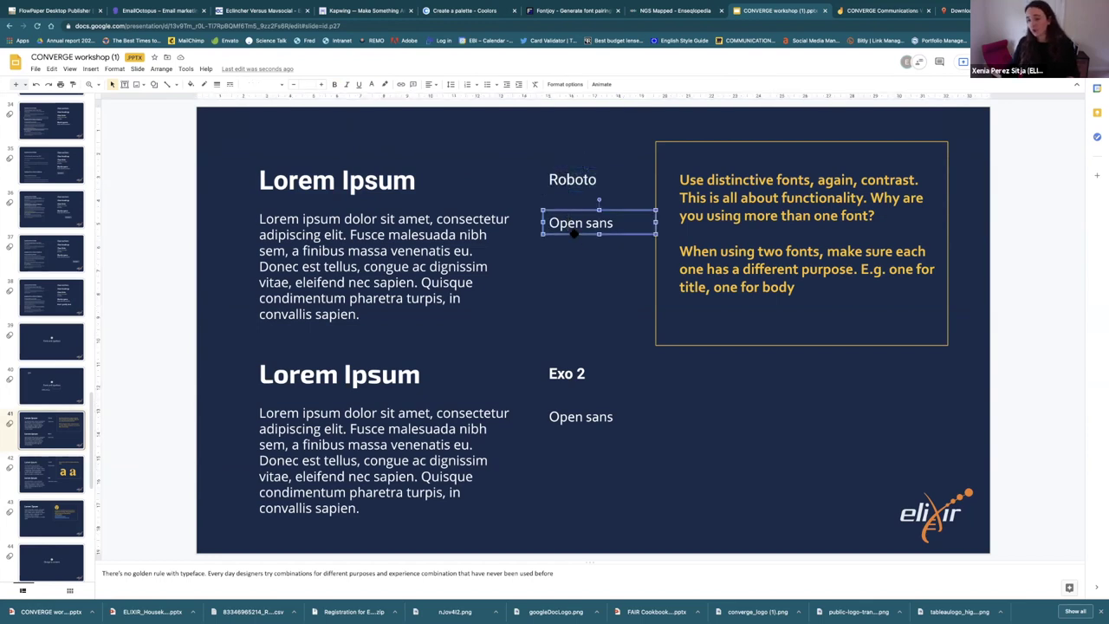
{"action": "left_click", "coordinate": [328, 215]}
{"action": "left_click", "coordinate": [333, 184]}
{"action": "left_click", "coordinate": [368, 250]}
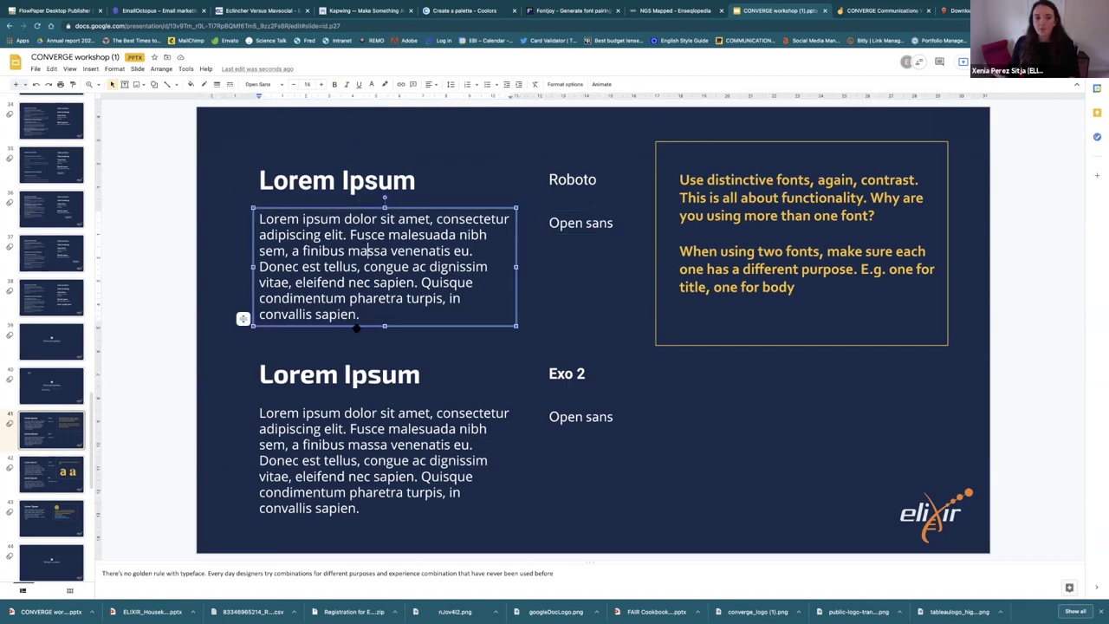
Step: Examine the second Lorem Ipsum title on slide 41 and its "Exo 2" label
{"action": "left_click", "coordinate": [378, 371]}
{"action": "left_click_drag", "start_coordinate": [425, 368], "coordinate": [260, 371]}
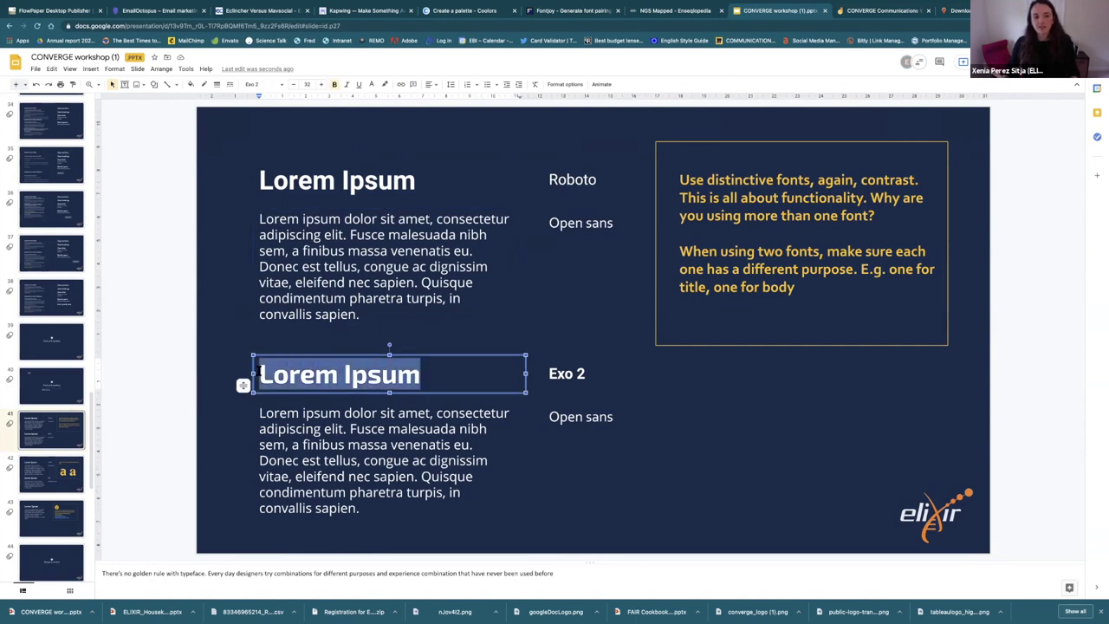
{"action": "left_click", "coordinate": [578, 372]}
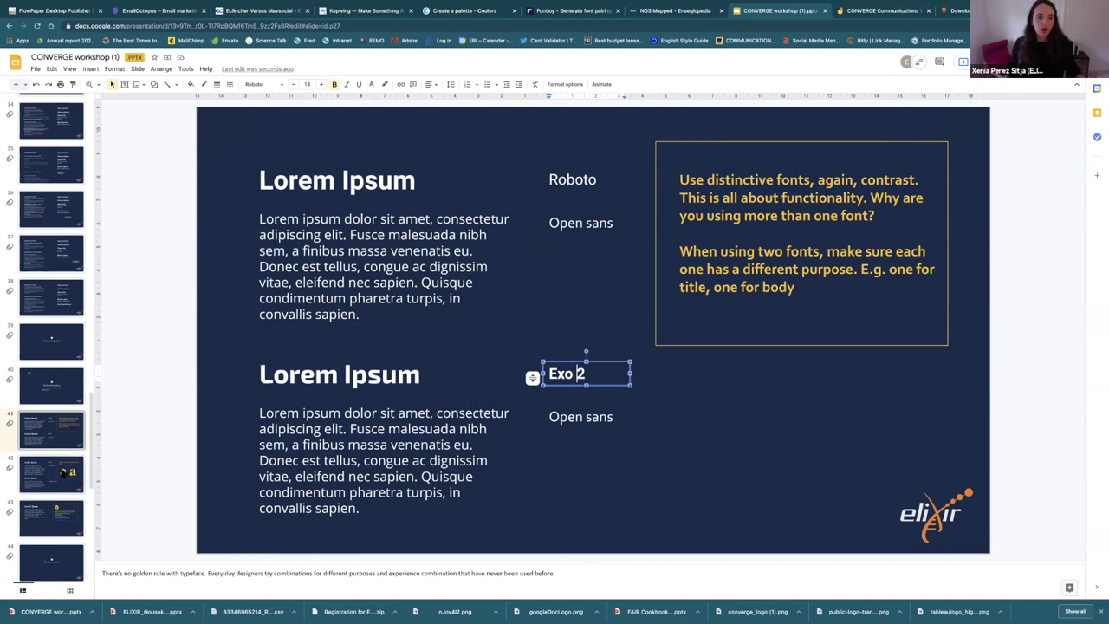
Step: Go to slide 42 and examine the sans serif versus serif box and the lower Lato and Times new roman pairing
{"action": "left_click", "coordinate": [62, 472]}
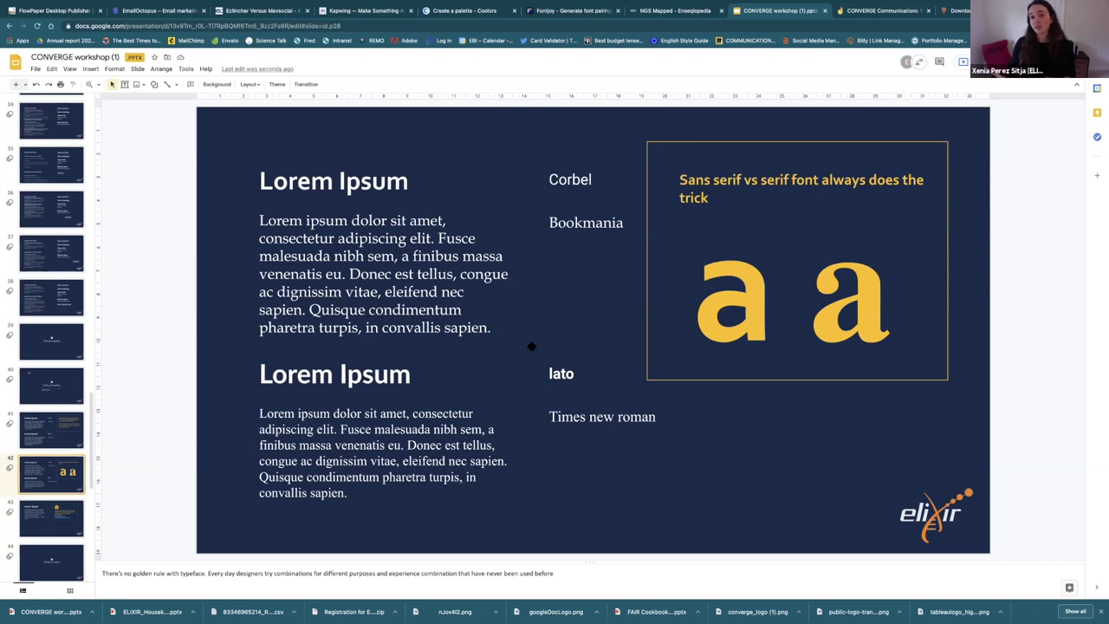
{"action": "left_click", "coordinate": [727, 297]}
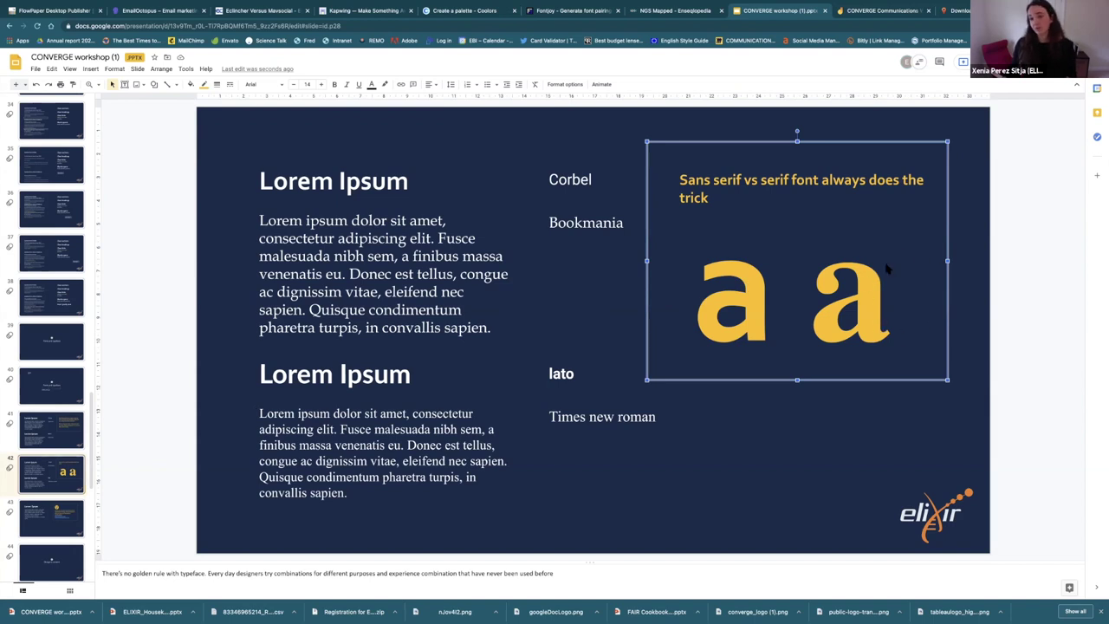
{"action": "left_click", "coordinate": [581, 414]}
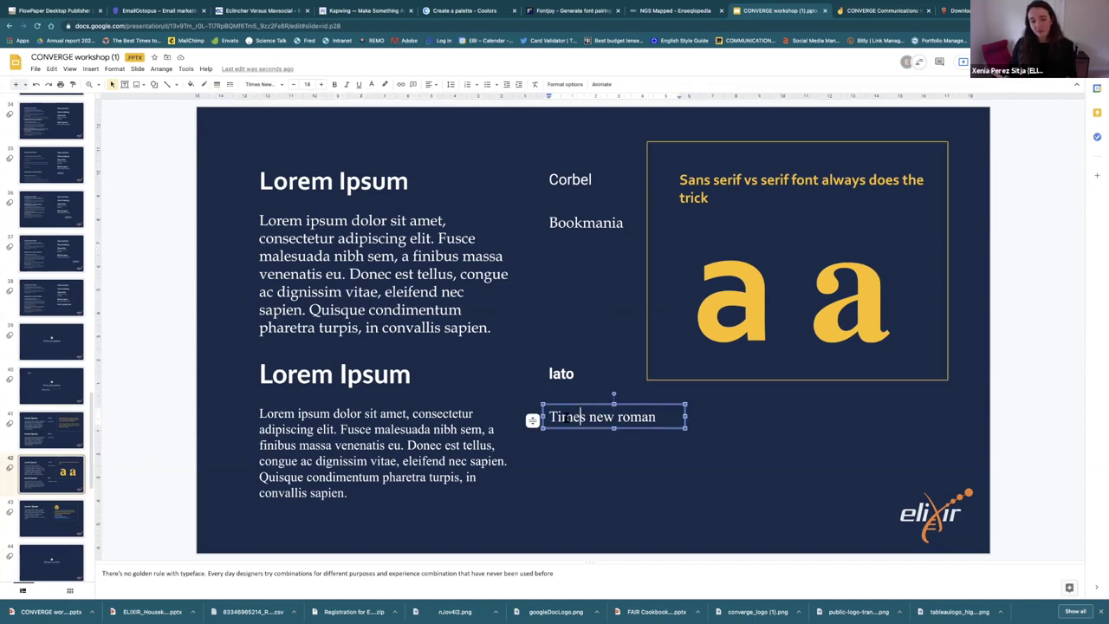
{"action": "left_click_drag", "start_coordinate": [562, 416], "coordinate": [639, 416]}
{"action": "left_click", "coordinate": [681, 461]}
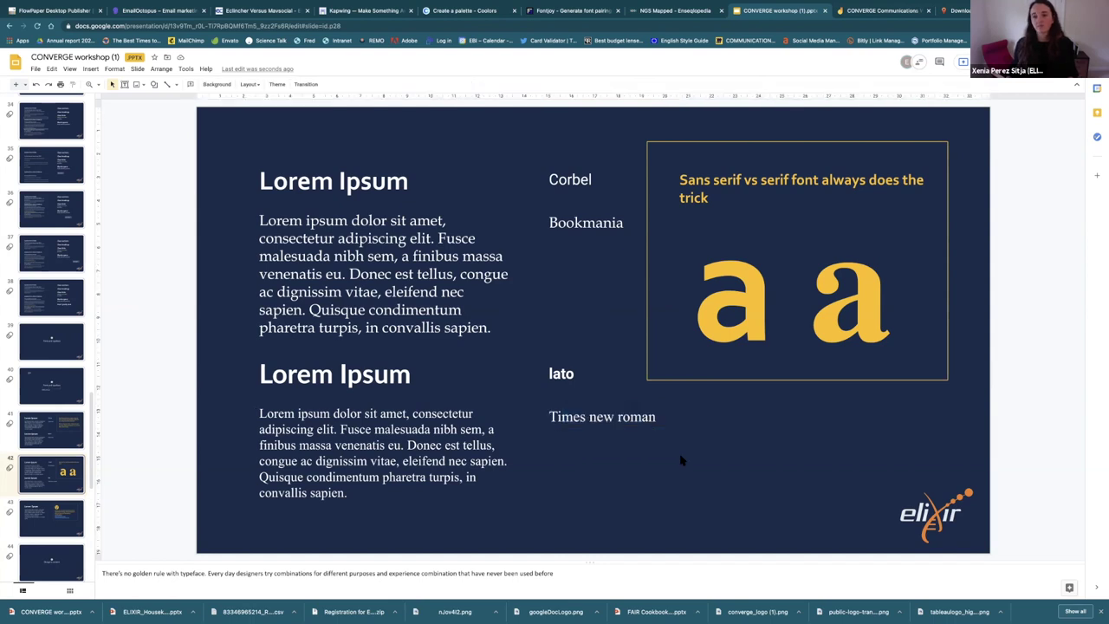
{"action": "left_click_drag", "start_coordinate": [349, 490], "coordinate": [259, 413]}
{"action": "left_click", "coordinate": [364, 379]}
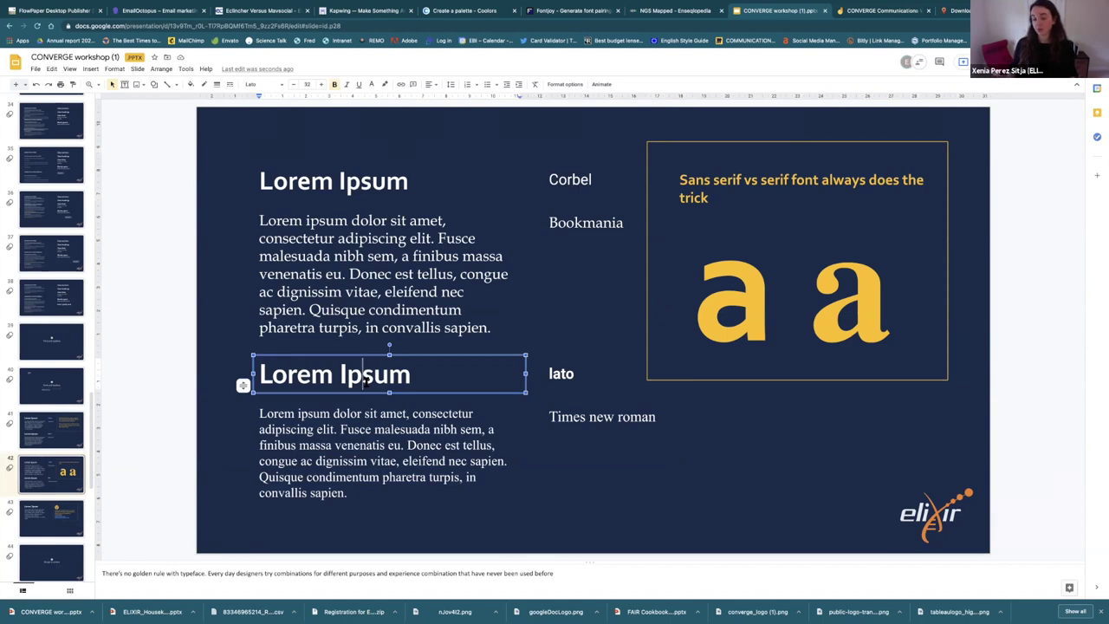
Step: Go to slide 43 and examine the font combination of the Lorem Ipsum title and paragraph
{"action": "left_click", "coordinate": [57, 517]}
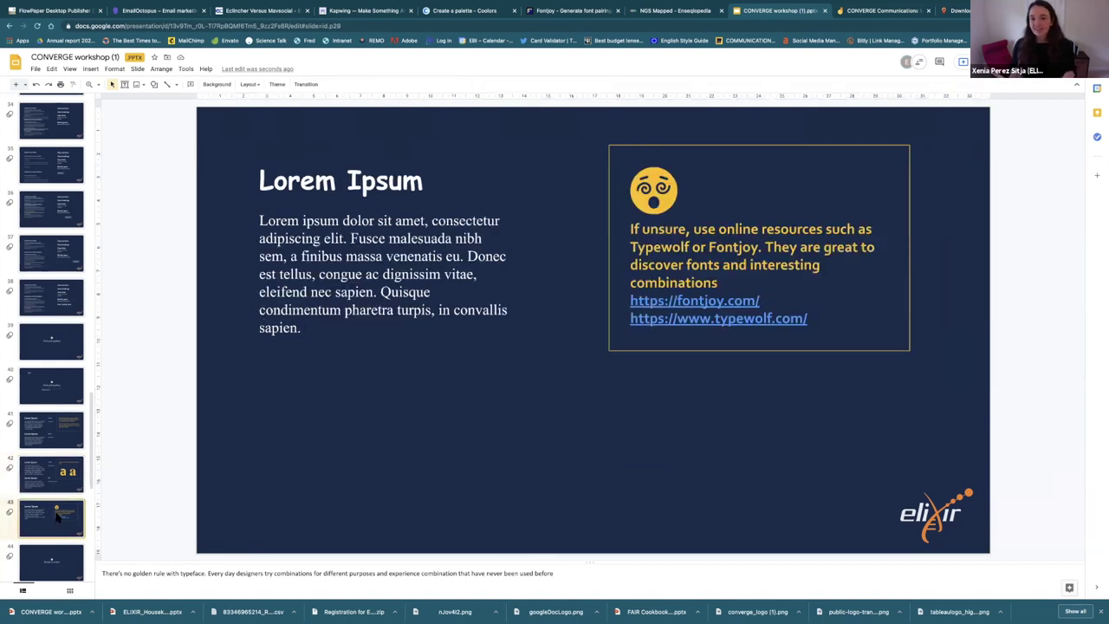
{"action": "left_click_drag", "start_coordinate": [288, 181], "coordinate": [386, 179]}
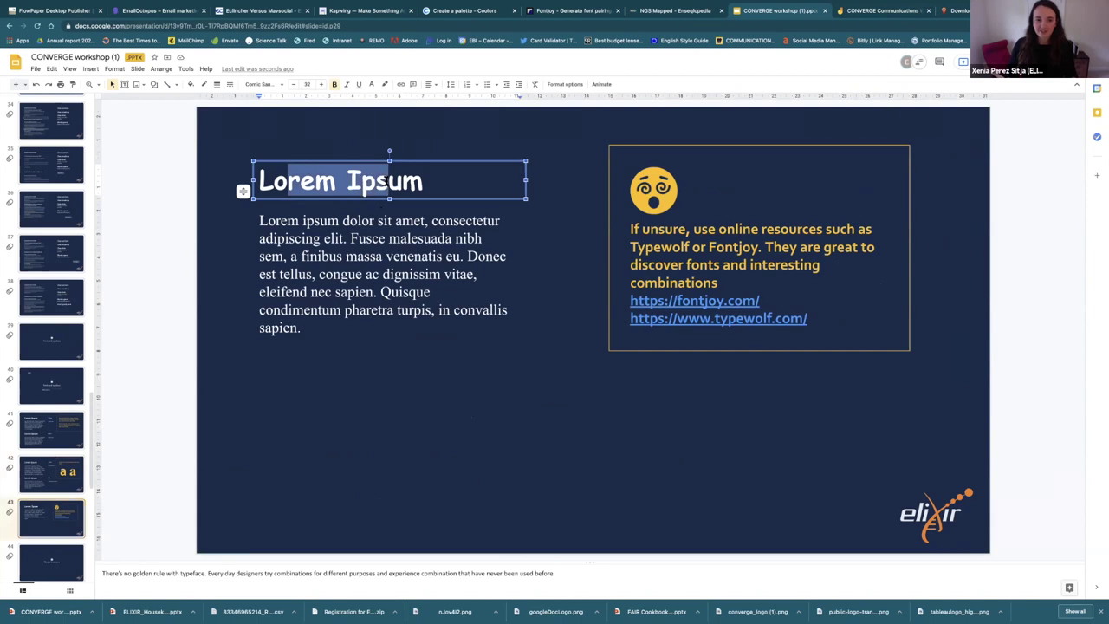
{"action": "left_click_drag", "start_coordinate": [307, 239], "coordinate": [379, 293]}
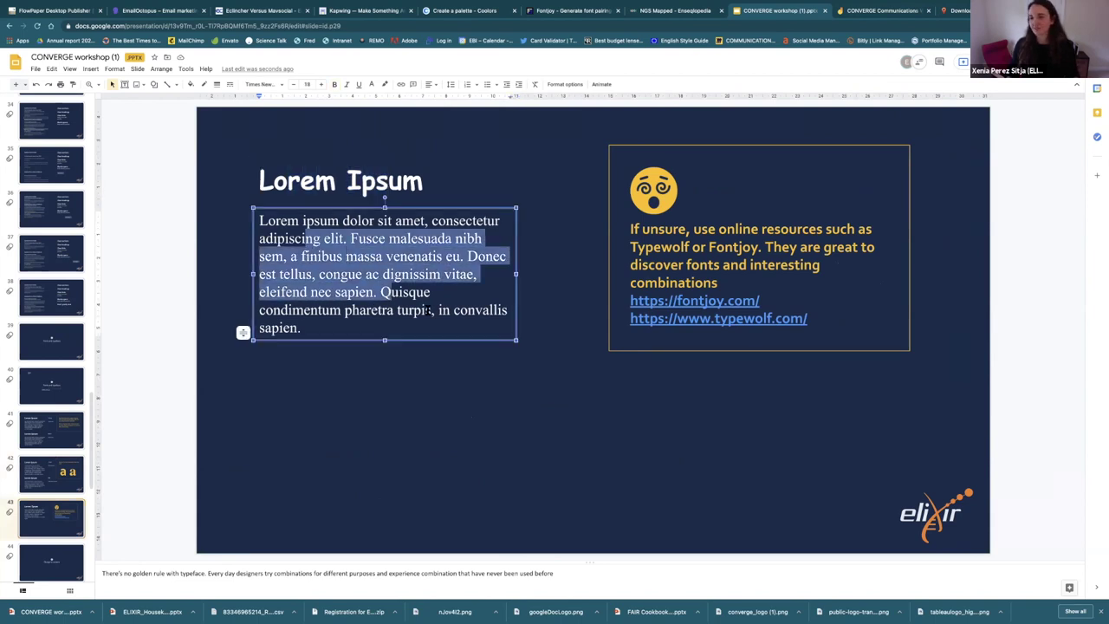
{"action": "left_click", "coordinate": [514, 372]}
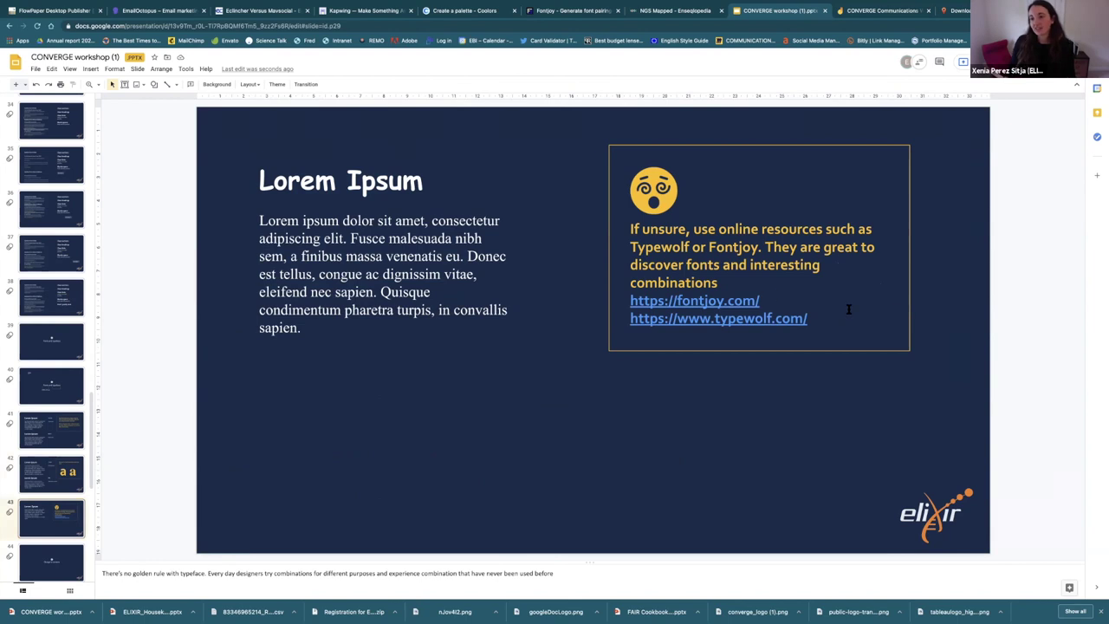
Step: Check the fontjoy.com link, switch to the Fontjoy website, generate a new pairing and try the dark background before restoring the light one
{"action": "left_click", "coordinate": [678, 301]}
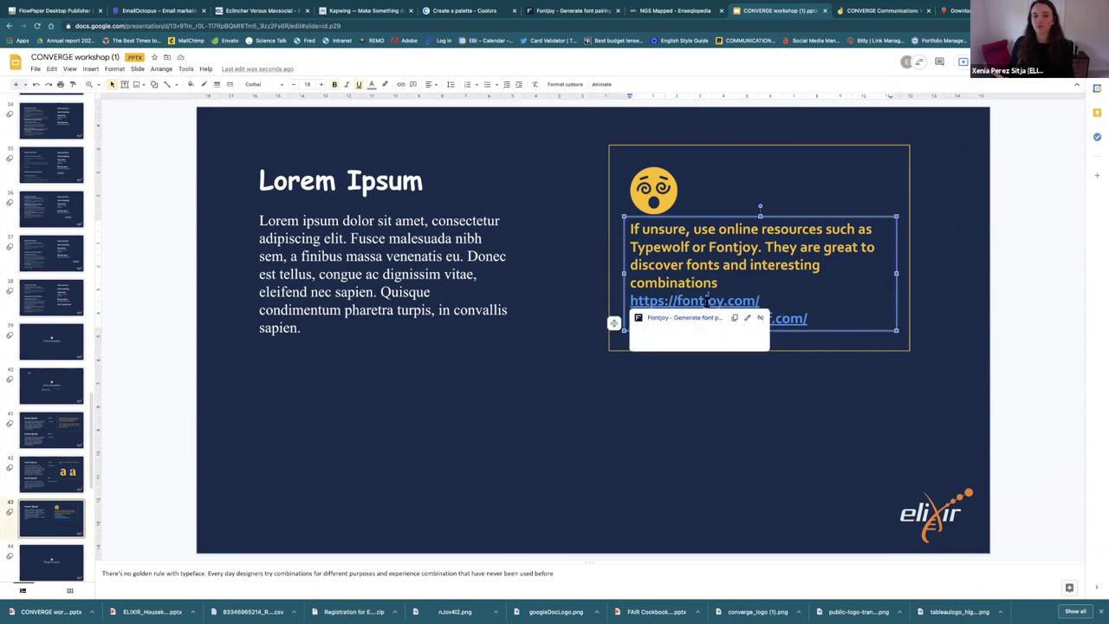
{"action": "left_click", "coordinate": [576, 11]}
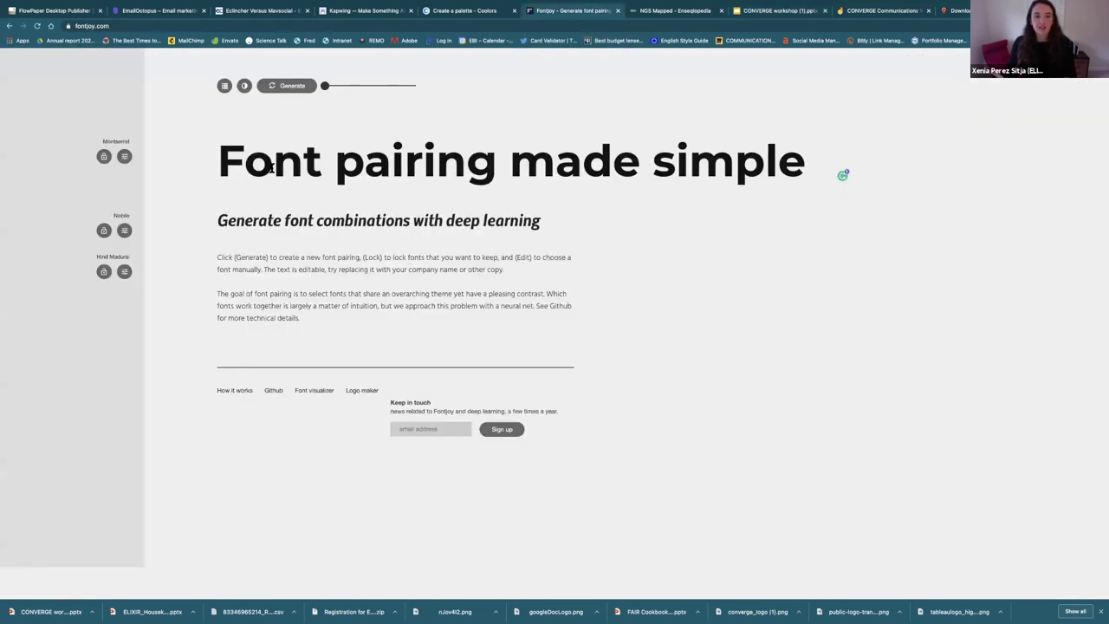
{"action": "left_click", "coordinate": [275, 89]}
{"action": "left_click", "coordinate": [244, 87]}
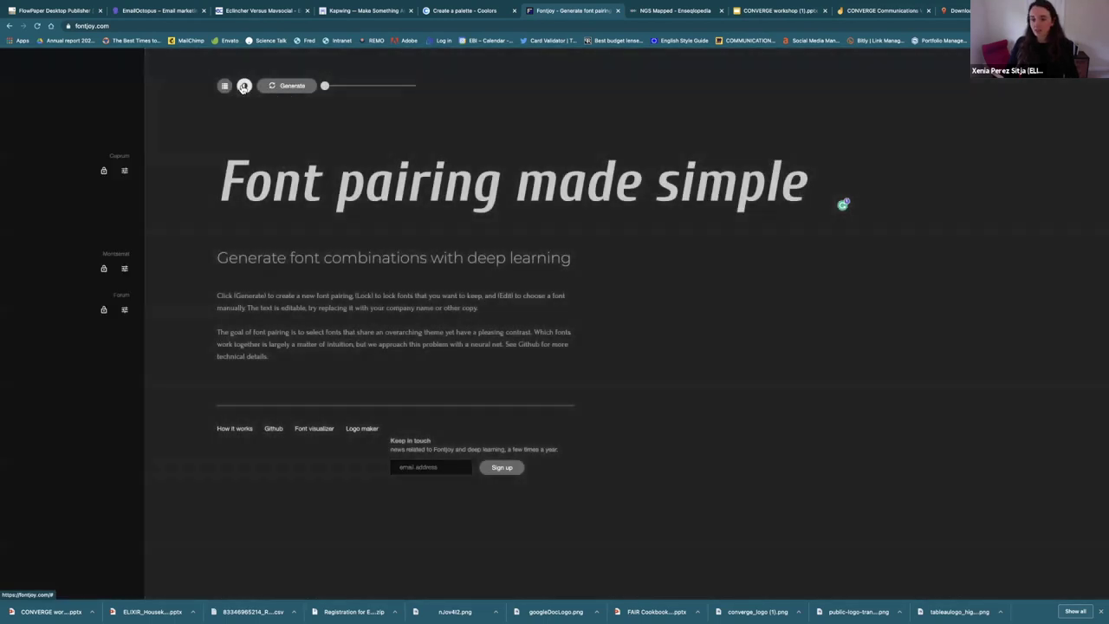
{"action": "left_click", "coordinate": [243, 86]}
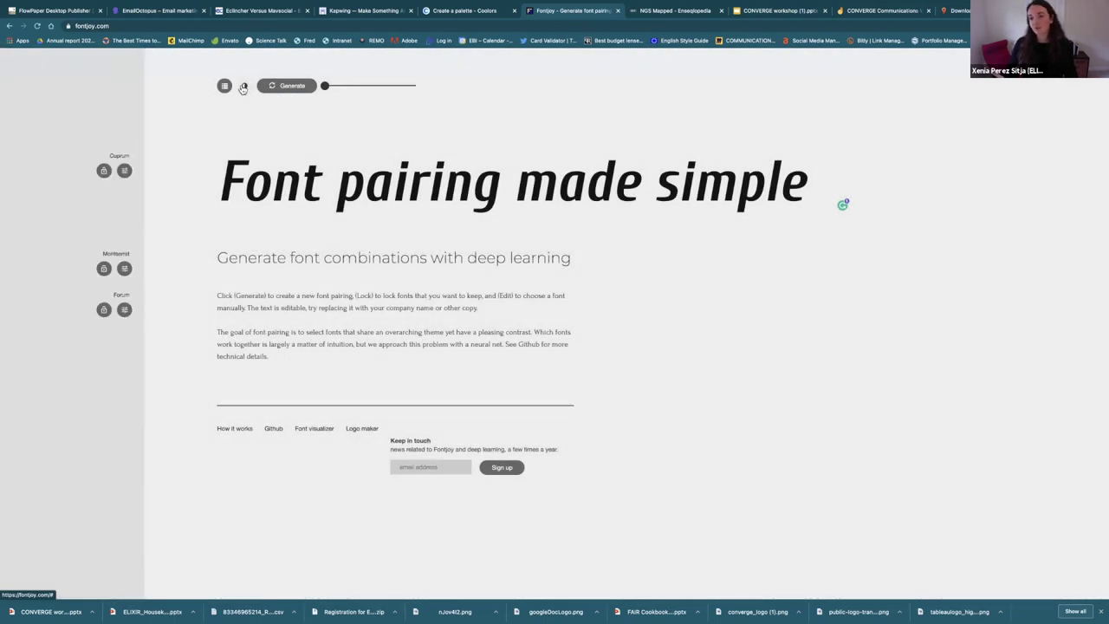
Step: Search the subheading's fonts for "open" and replace Montserrat with an italic Open Sans
{"action": "left_click", "coordinate": [124, 269]}
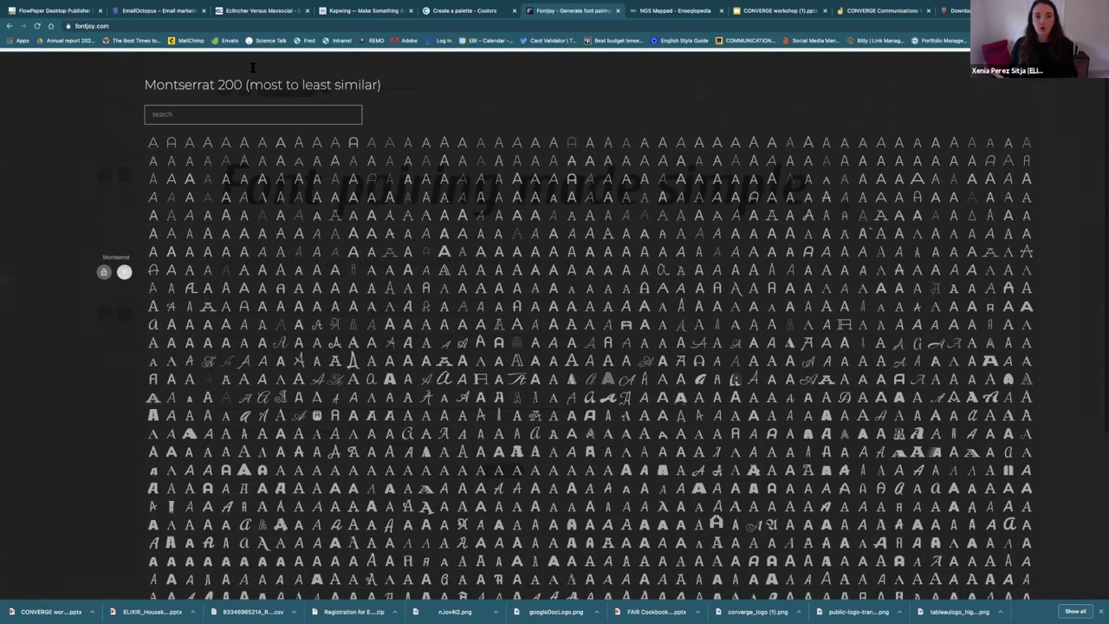
{"action": "left_click", "coordinate": [260, 114]}
{"action": "type", "text": "open"}
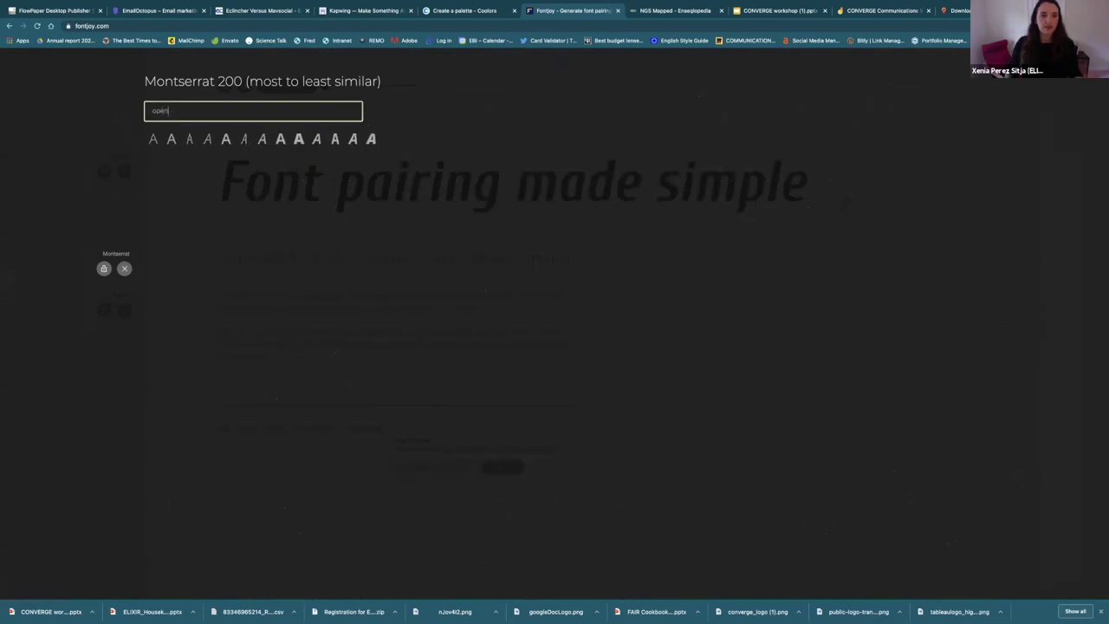
{"action": "left_click", "coordinate": [264, 138]}
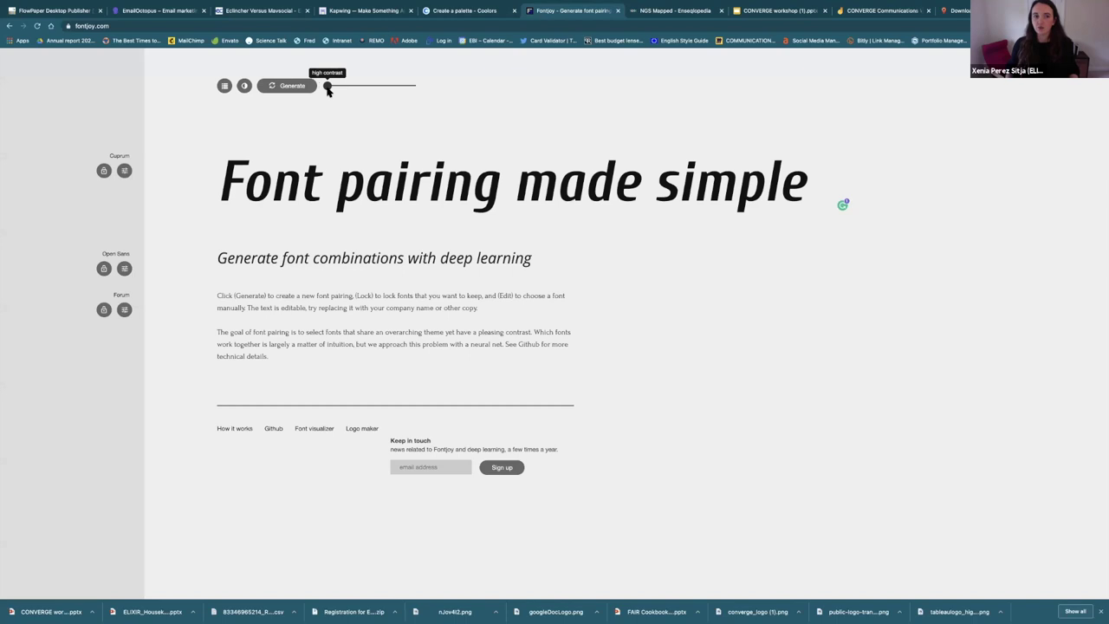
Step: Set the font contrast to about the middle of its range and generate a new font pairing
{"action": "left_click_drag", "start_coordinate": [330, 86], "coordinate": [373, 86]}
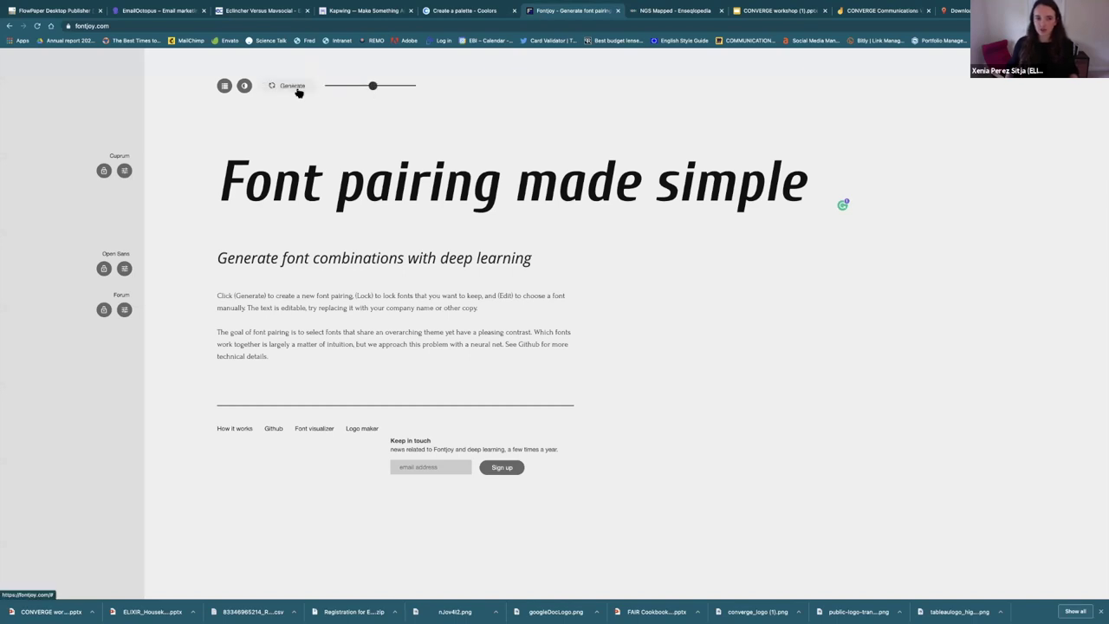
{"action": "left_click", "coordinate": [292, 85]}
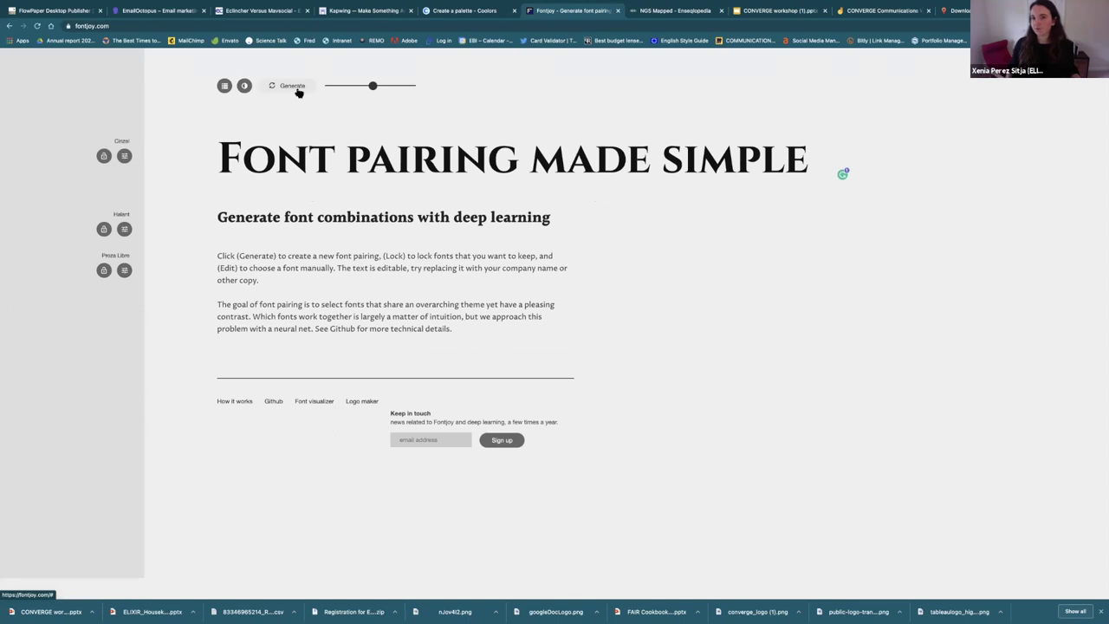
Step: Return to the CONVERGE workshop slides, go past "Design is content" to slide 45 and examine the Problem and Clear answer posters
{"action": "left_click", "coordinate": [775, 11]}
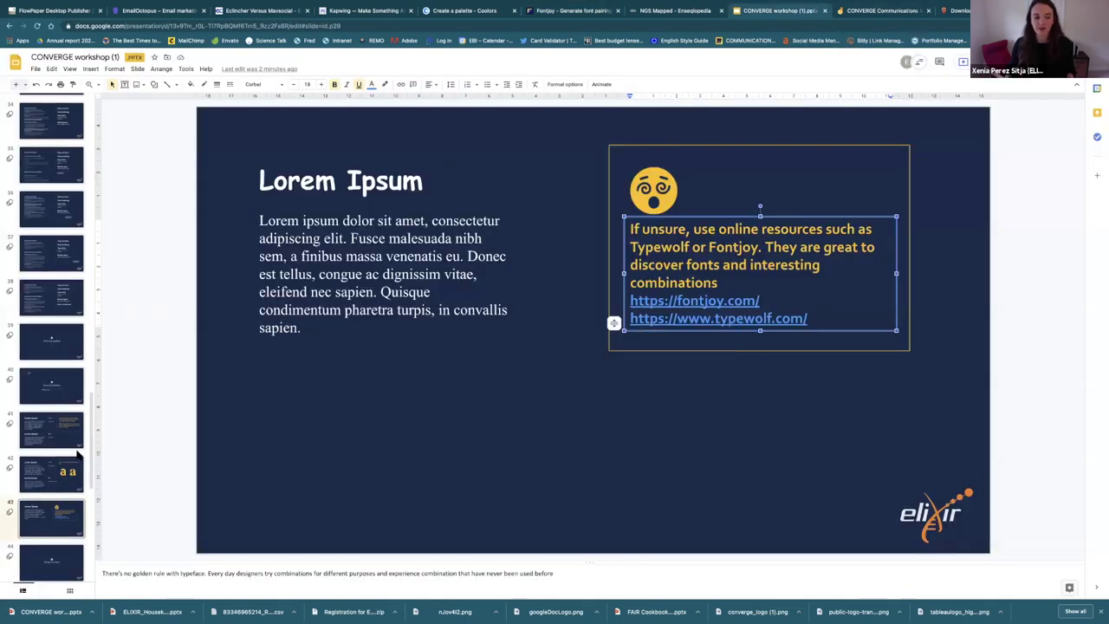
{"action": "scroll", "coordinate": [52, 446], "scroll_direction": "down", "scroll_amount": 3}
{"action": "left_click", "coordinate": [48, 435]}
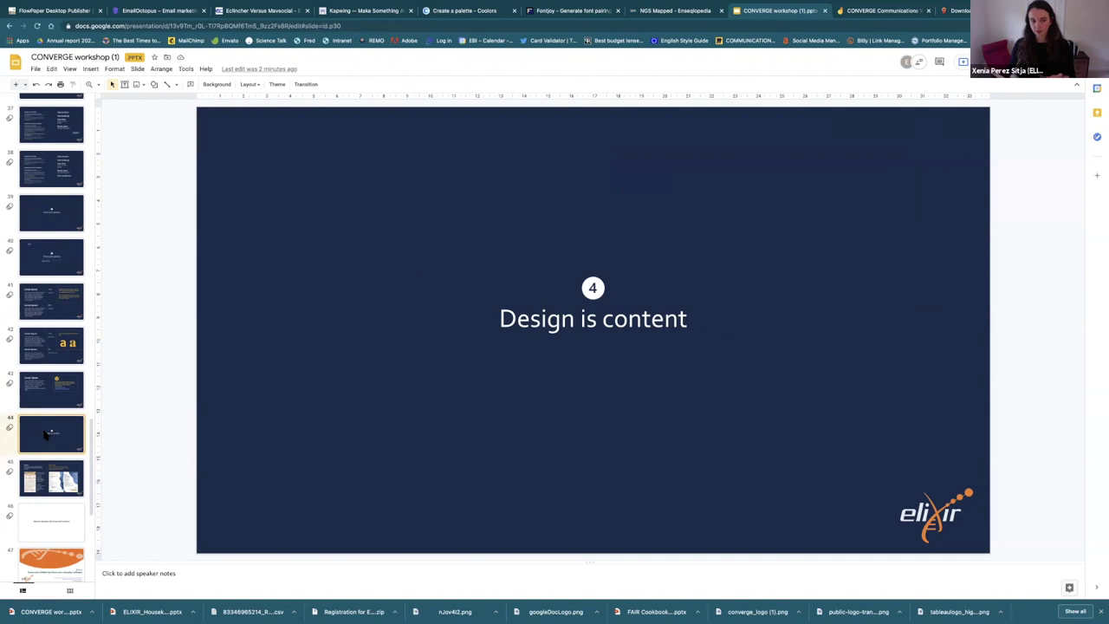
{"action": "left_click", "coordinate": [52, 483]}
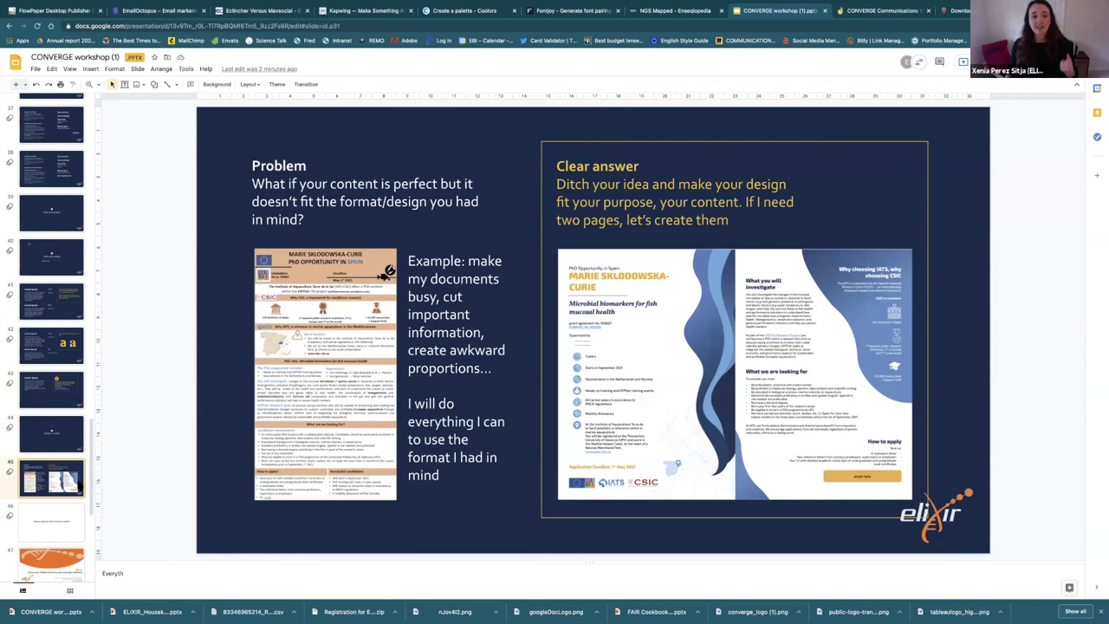
{"action": "left_click", "coordinate": [299, 452]}
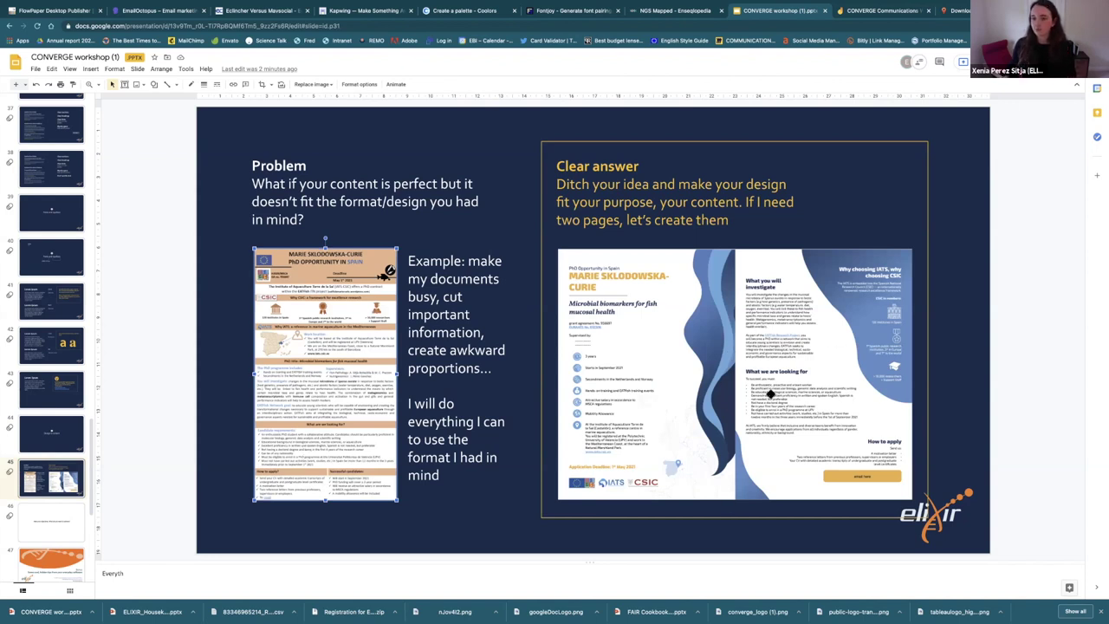
{"action": "left_click", "coordinate": [822, 392]}
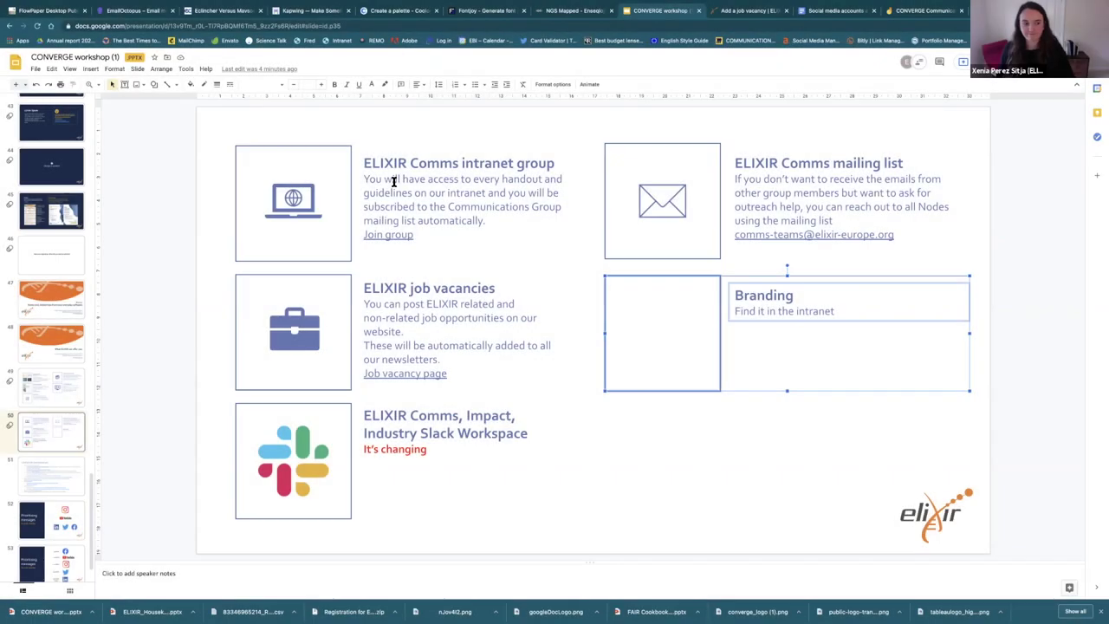
Step: Go to slide 51, "Useful links and resources"
{"action": "left_click", "coordinate": [51, 474]}
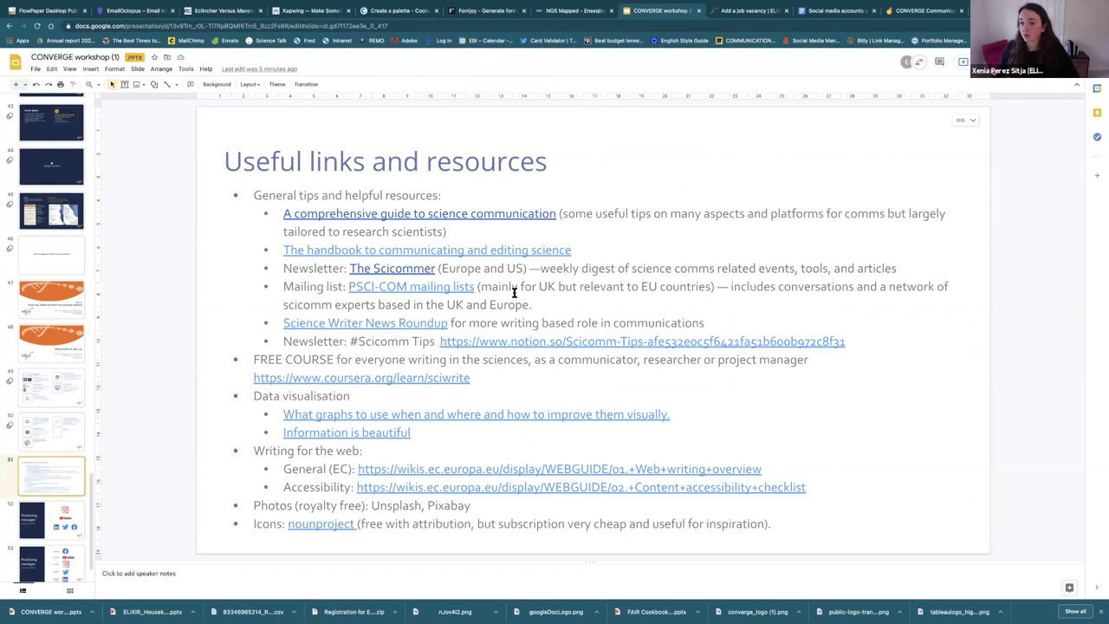
Step: Examine the mailing list, free course, data visualisation and web-writing links on the "Useful links and resources" slide
{"action": "left_click", "coordinate": [381, 274]}
{"action": "left_click", "coordinate": [346, 286]}
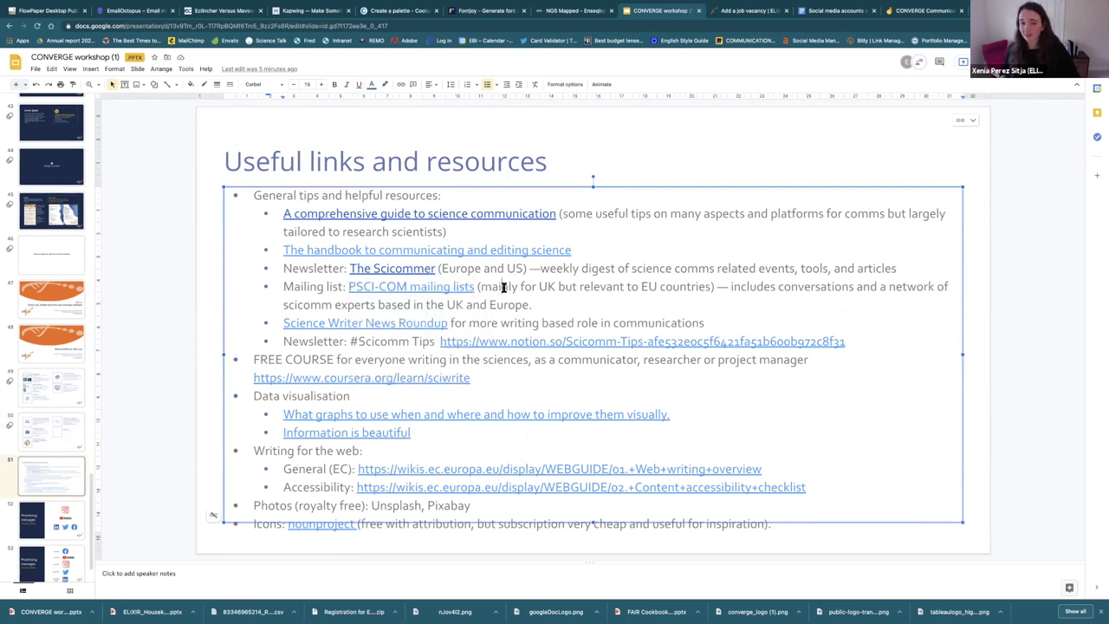
{"action": "left_click", "coordinate": [355, 286]}
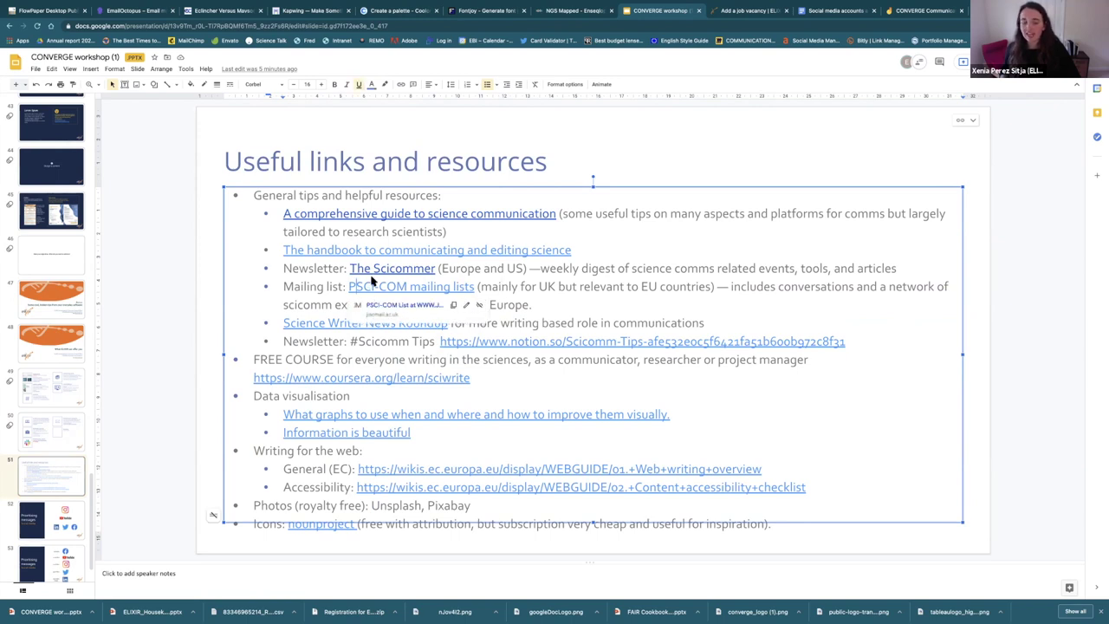
{"action": "left_click", "coordinate": [398, 379]}
{"action": "left_click", "coordinate": [384, 433]}
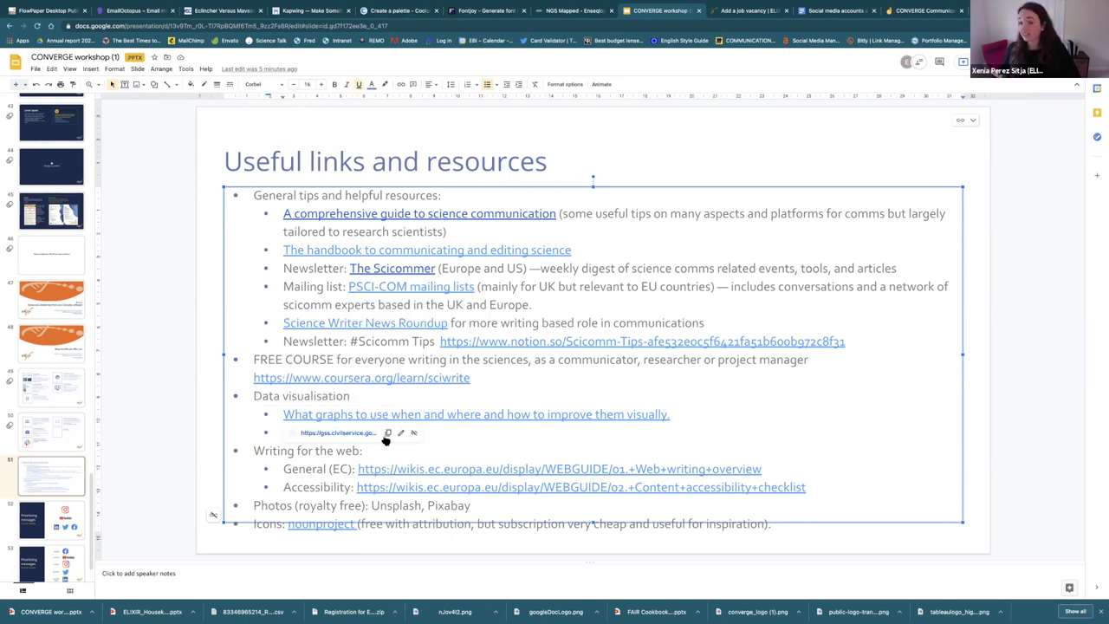
{"action": "left_click", "coordinate": [529, 433]}
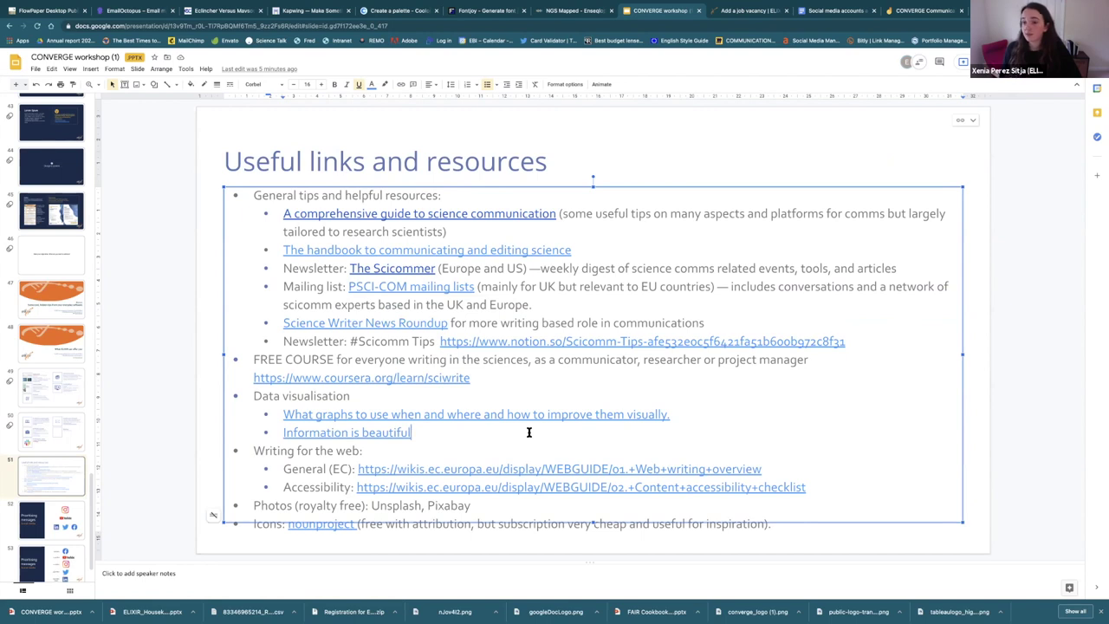
{"action": "left_click", "coordinate": [362, 433]}
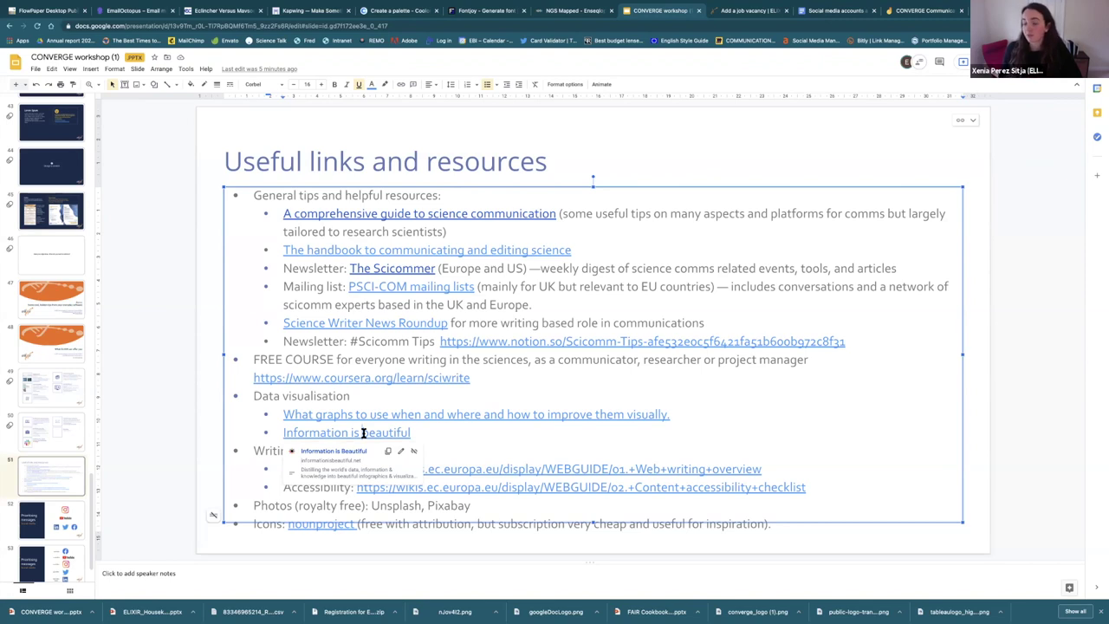
{"action": "left_click", "coordinate": [319, 486]}
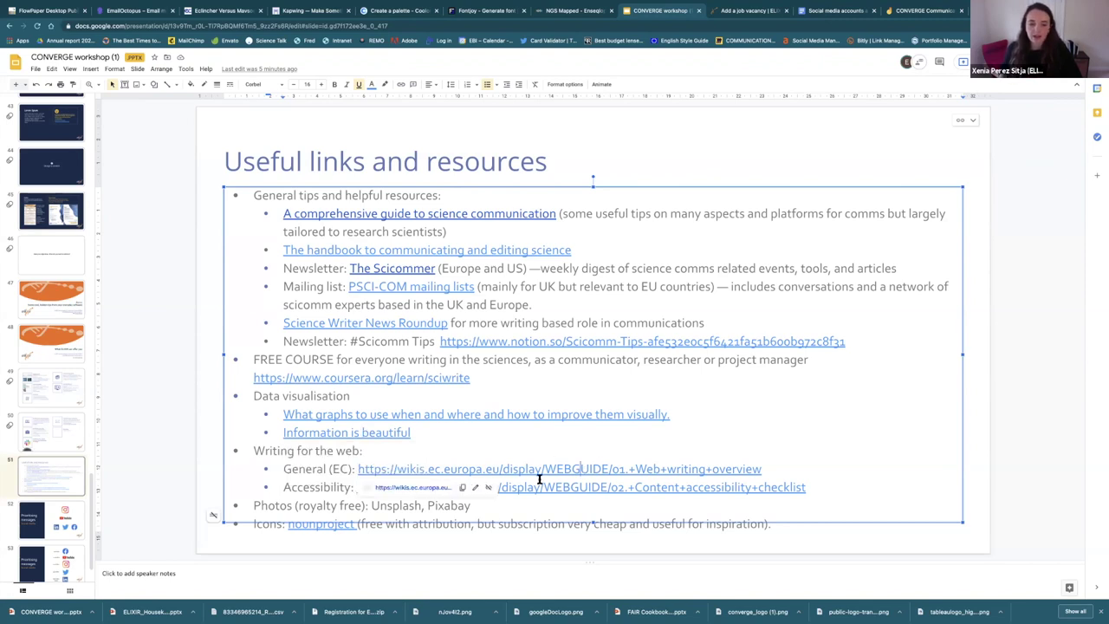
{"action": "left_click_drag", "start_coordinate": [284, 468], "coordinate": [364, 470]}
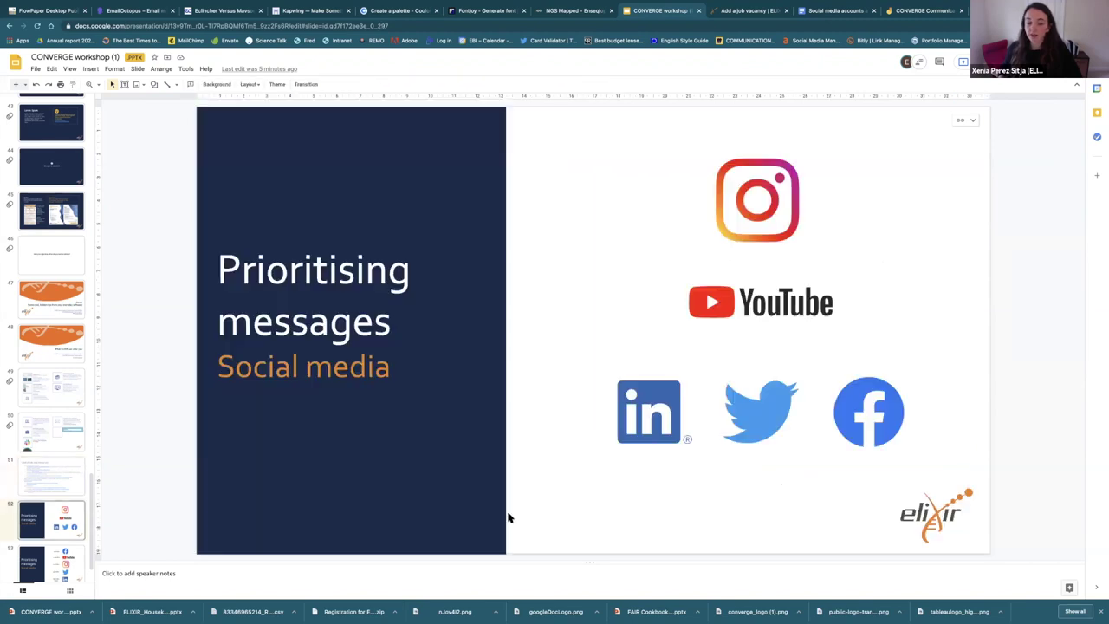
Step: View the "Prioritising messages" social media slides 52 and 53 and return to slide 51
{"action": "left_click", "coordinate": [54, 527]}
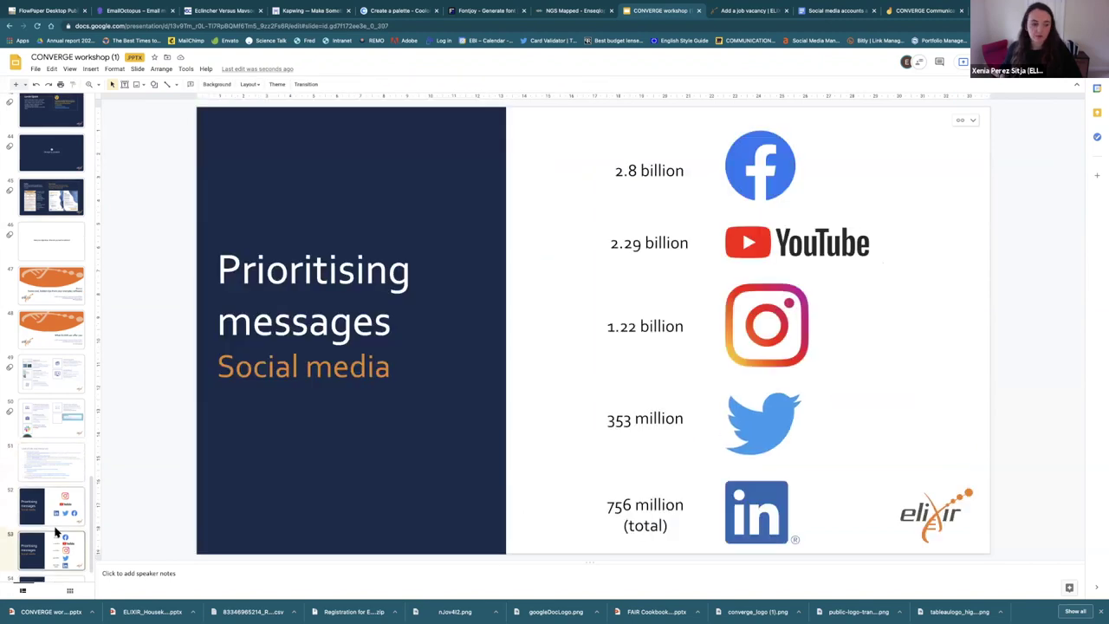
{"action": "scroll", "coordinate": [60, 547], "scroll_direction": "down", "scroll_amount": 2}
{"action": "left_click", "coordinate": [54, 424]}
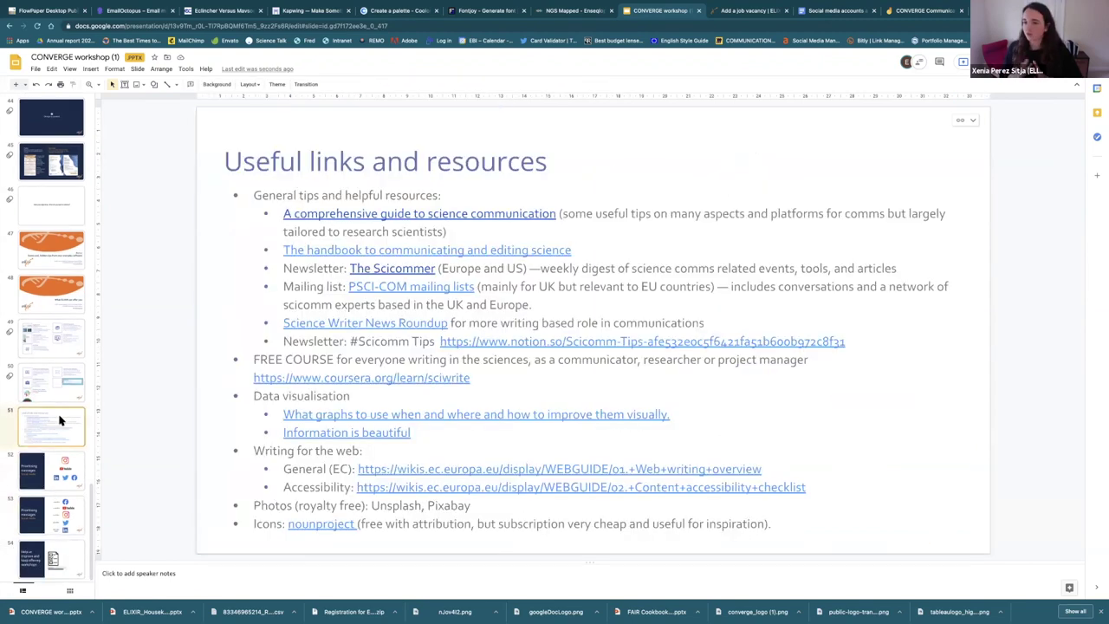
{"action": "left_click", "coordinate": [435, 516]}
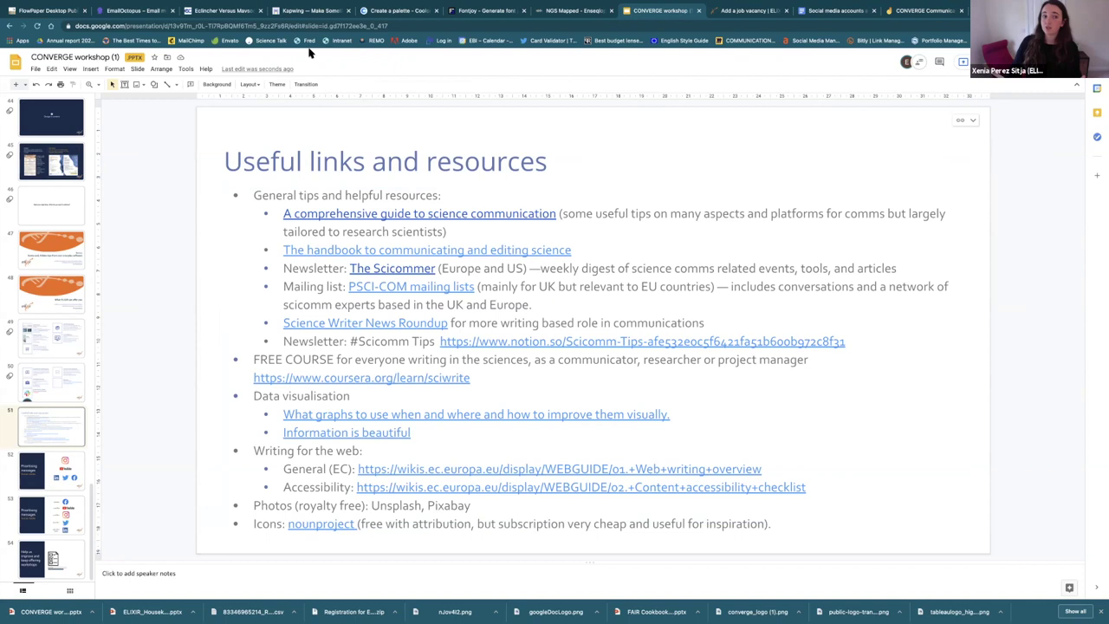
Step: Switch to the Kapwing website and examine the Free plan's features on its pricing page
{"action": "left_click", "coordinate": [297, 13]}
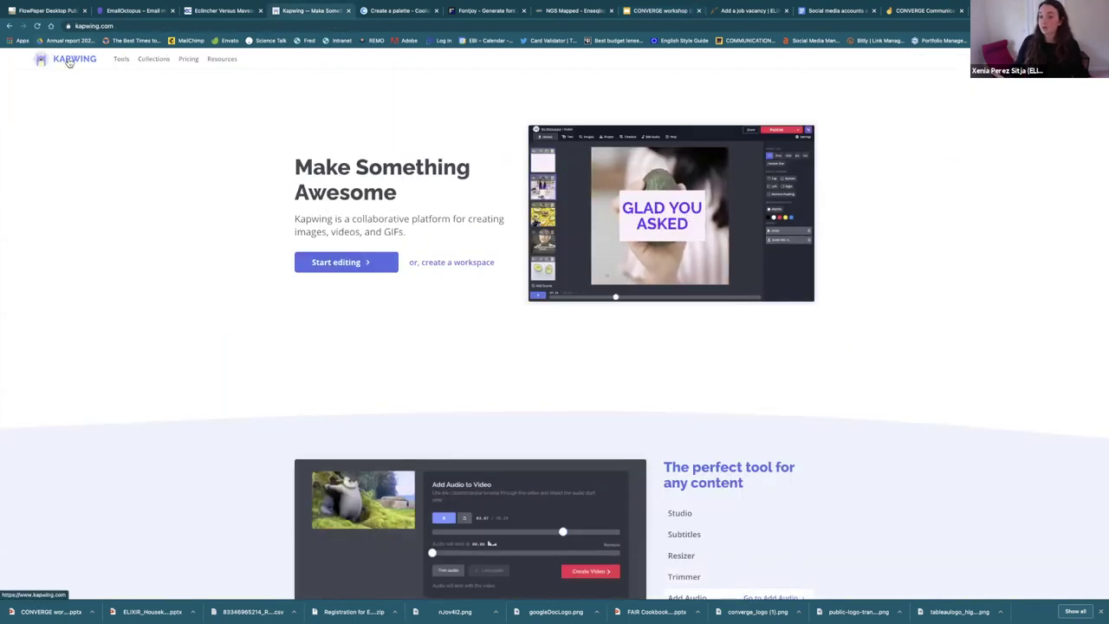
{"action": "left_click", "coordinate": [189, 60]}
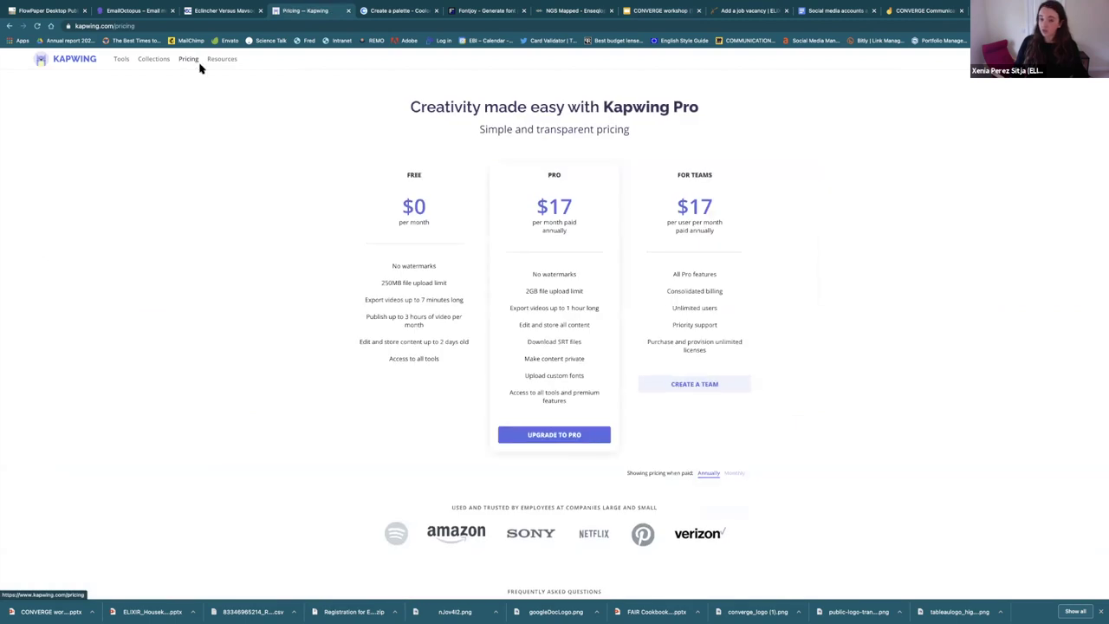
{"action": "left_click_drag", "start_coordinate": [390, 266], "coordinate": [446, 326]}
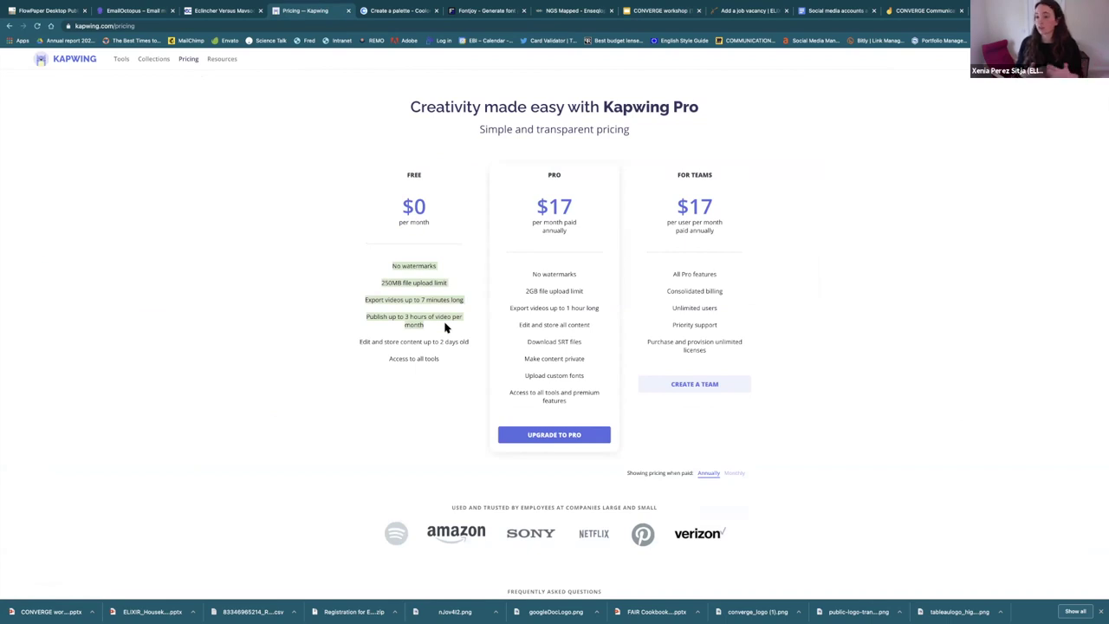
{"action": "left_click", "coordinate": [394, 318]}
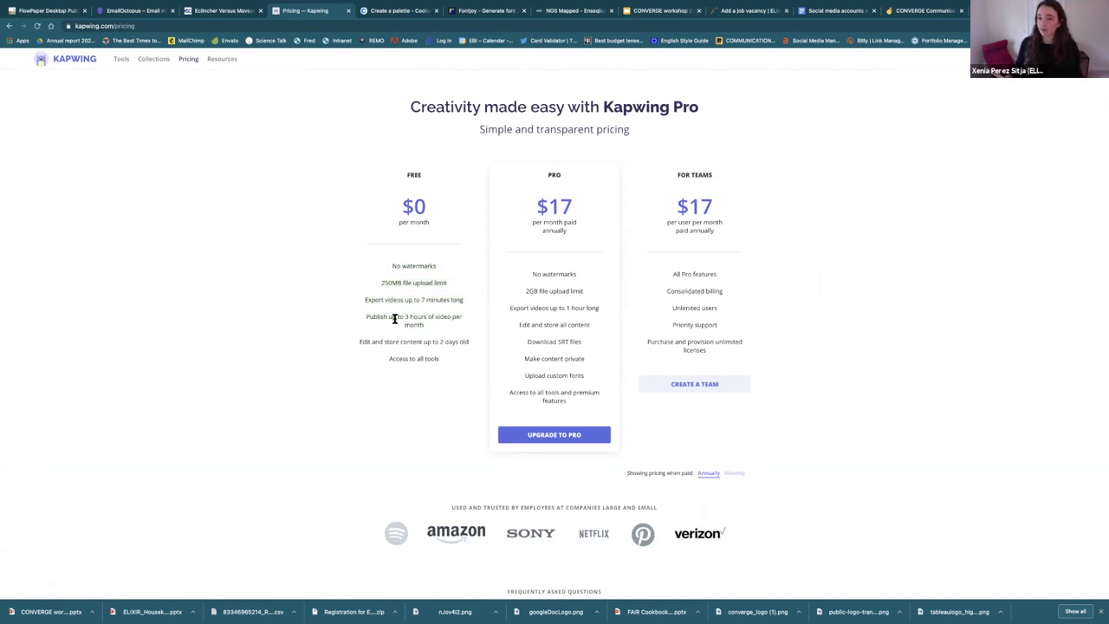
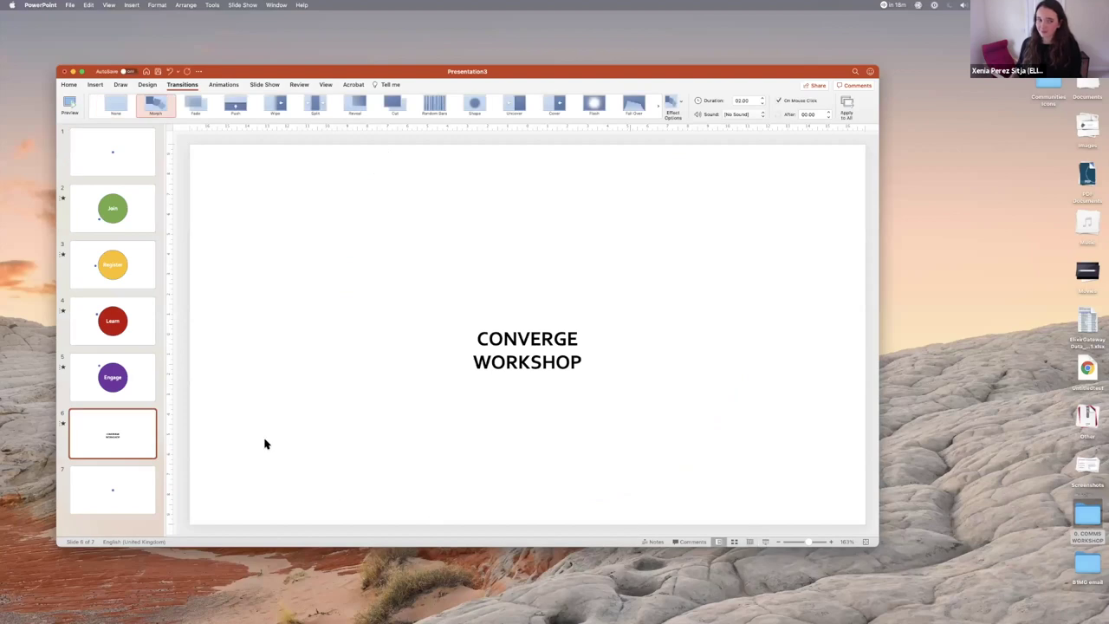
Step: Set the Morph transitions of slides 2 to 6 to advance automatically after a short delay instead of on mouse click
{"action": "left_click", "coordinate": [127, 194]}
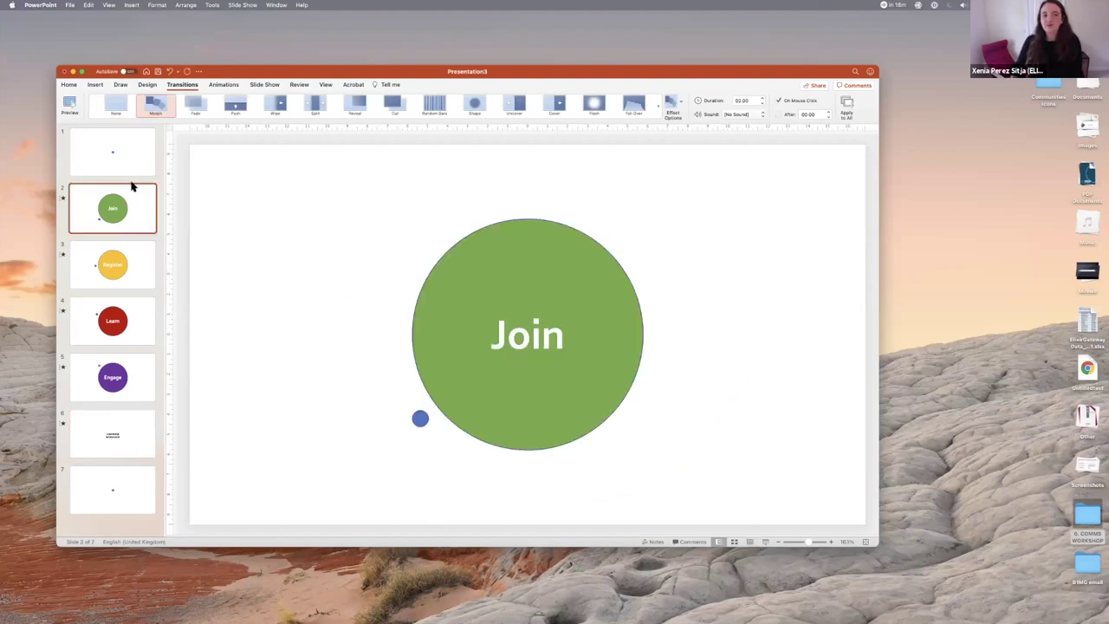
{"action": "left_click", "coordinate": [130, 173]}
{"action": "left_click", "coordinate": [126, 495], "text": "shift"}
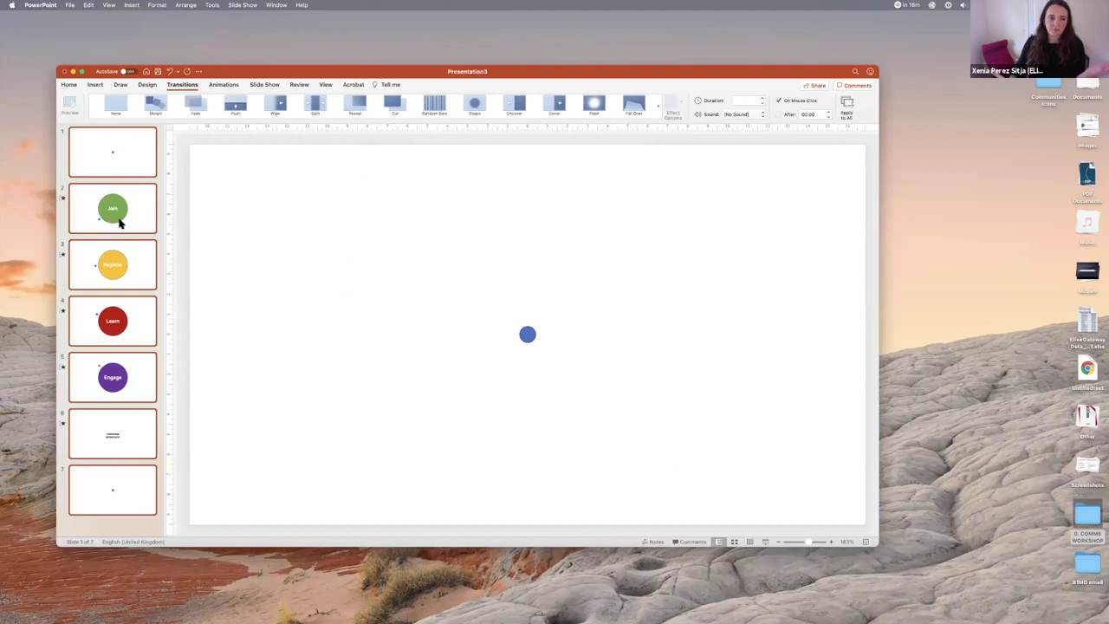
{"action": "left_click", "coordinate": [122, 221]}
{"action": "left_click", "coordinate": [131, 420], "text": "shift"}
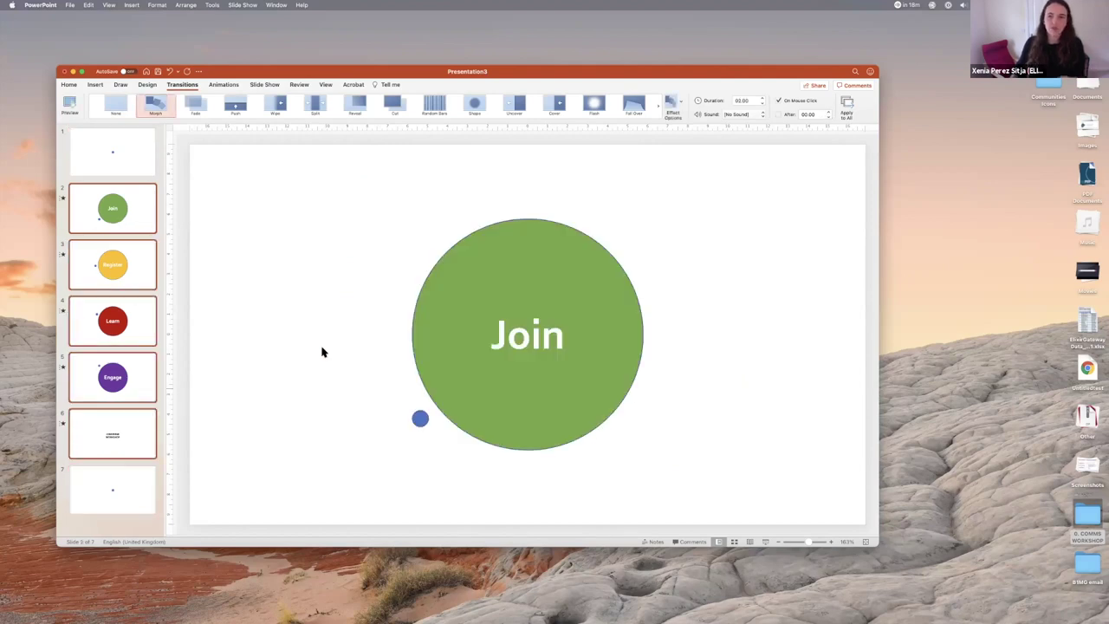
{"action": "left_click", "coordinate": [778, 102]}
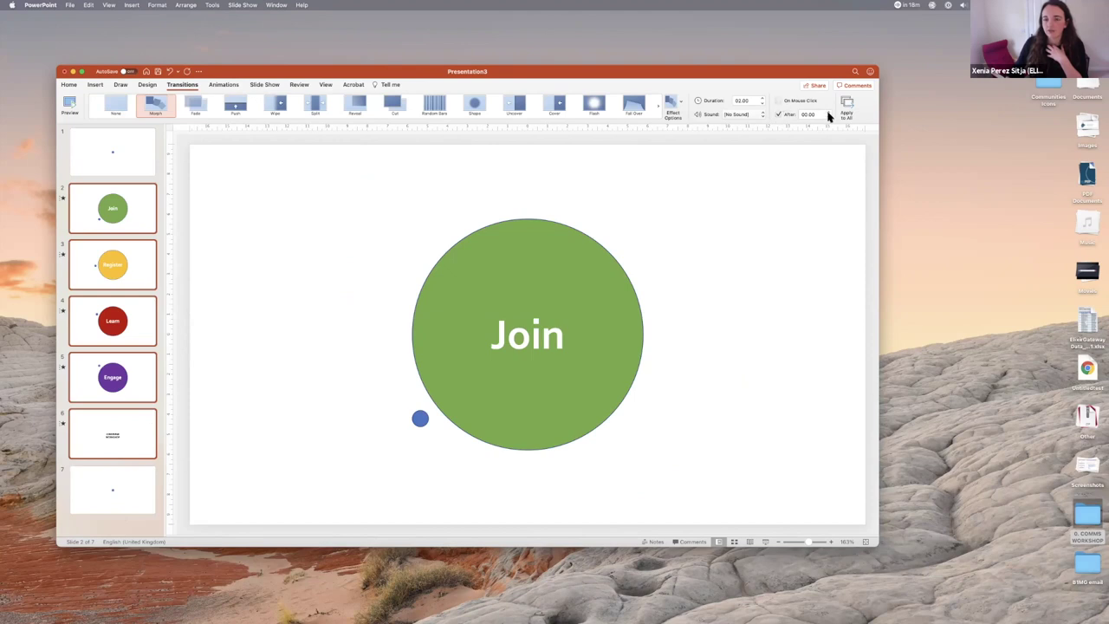
{"action": "left_click", "coordinate": [828, 111]}
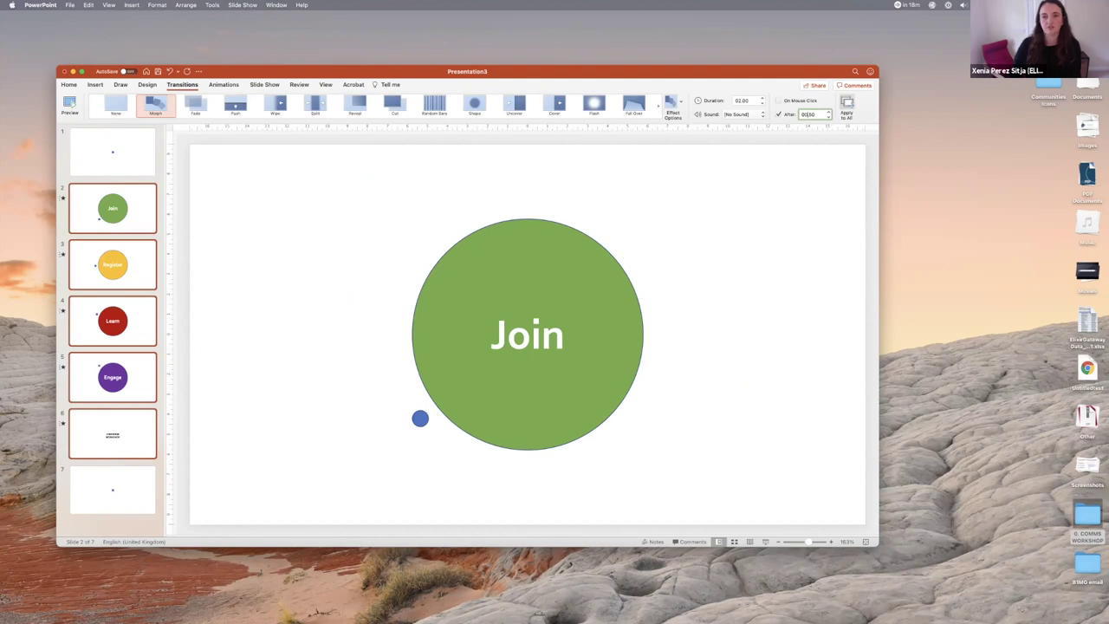
Step: Play the slide show from slide 1 to check the transitions, and exit it
{"action": "left_click", "coordinate": [110, 169]}
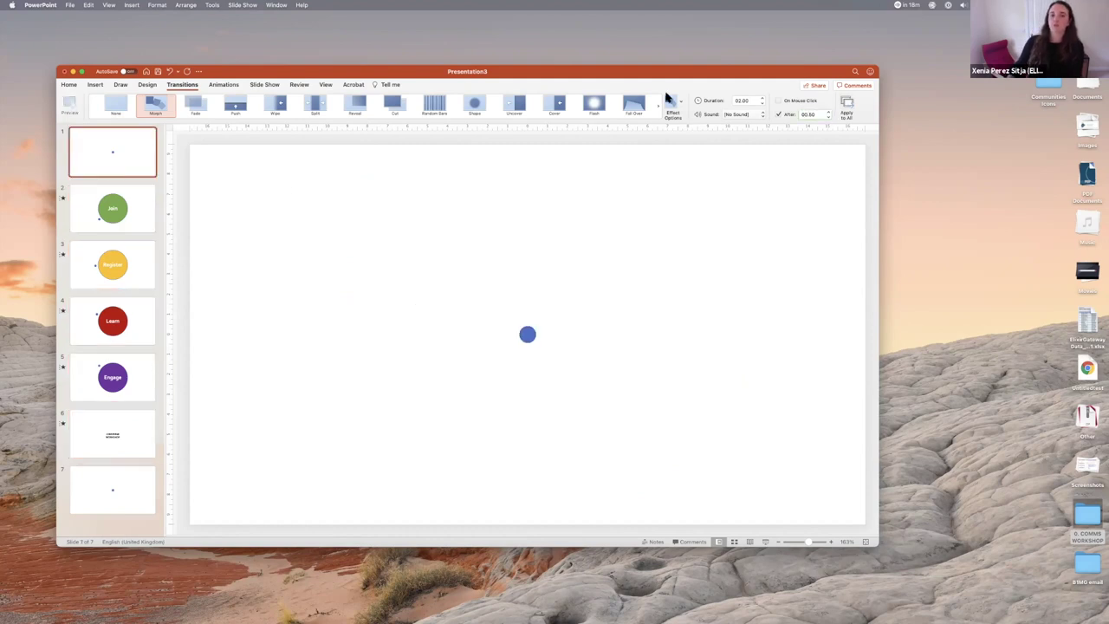
{"action": "left_click", "coordinate": [765, 542]}
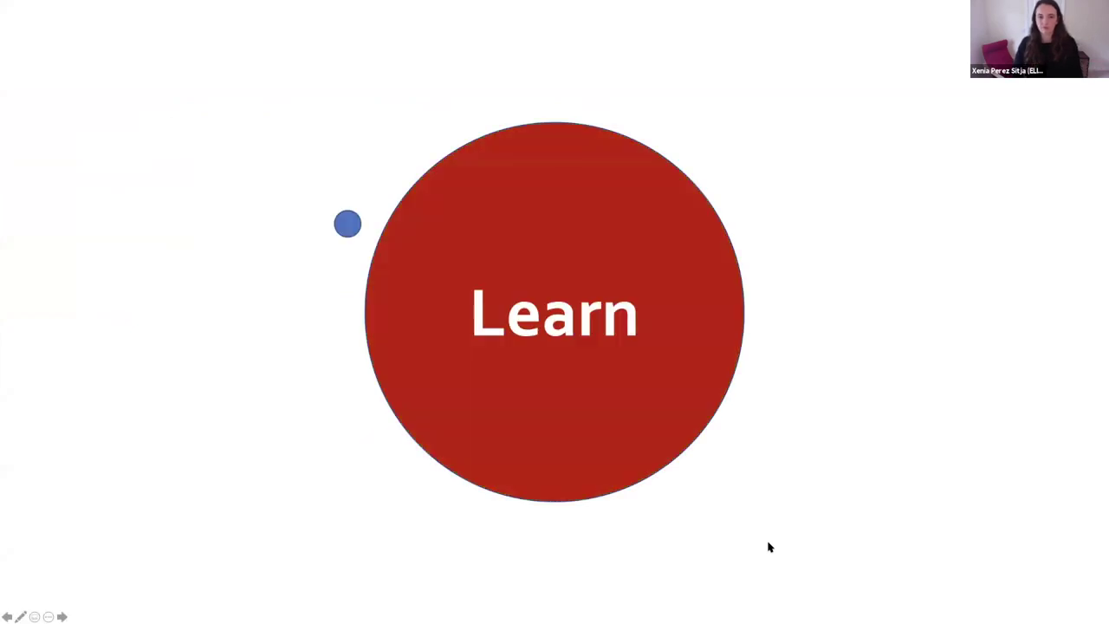
{"action": "key", "text": "Escape"}
Step: Set the Morph transition duration of slides 2 to 6 to 1 second
{"action": "left_click", "coordinate": [128, 218]}
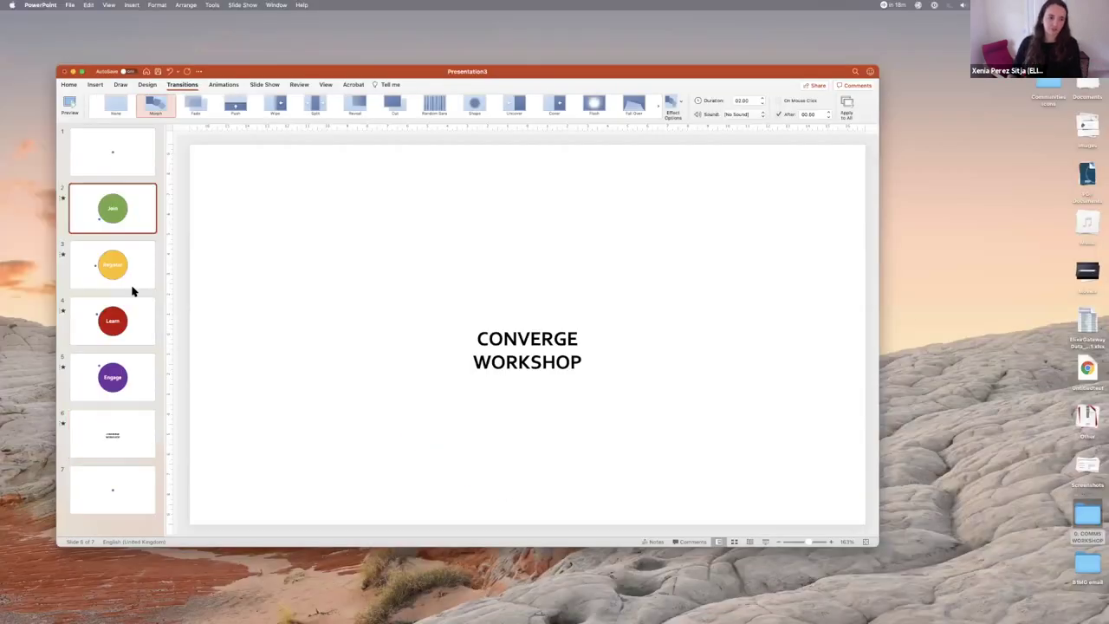
{"action": "left_click", "coordinate": [126, 432], "text": "shift"}
{"action": "left_click", "coordinate": [779, 114]}
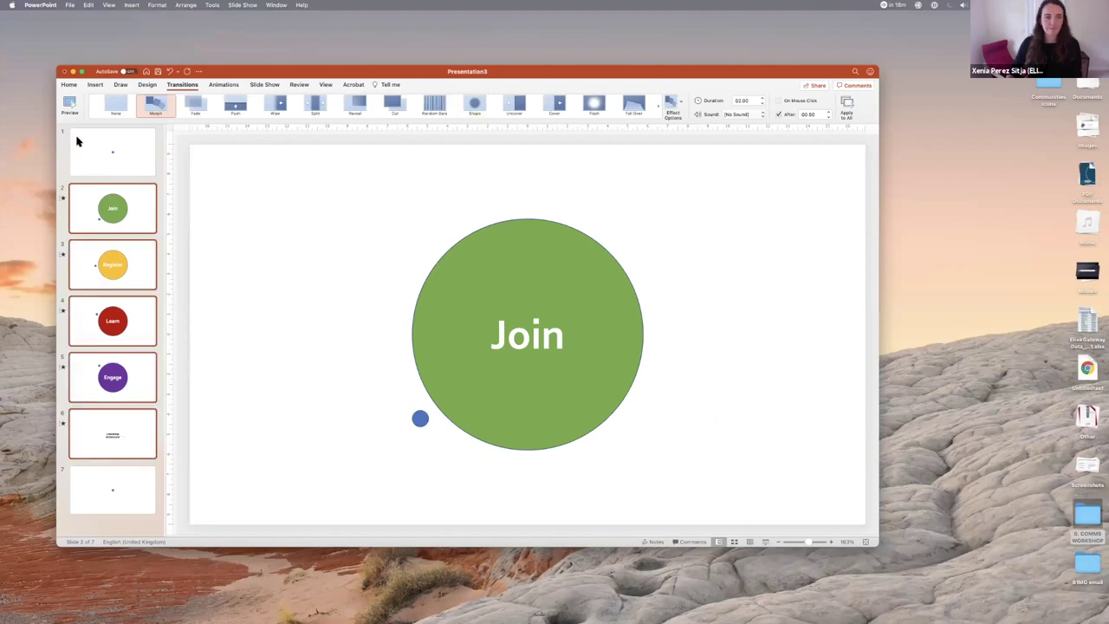
{"action": "left_click", "coordinate": [761, 104]}
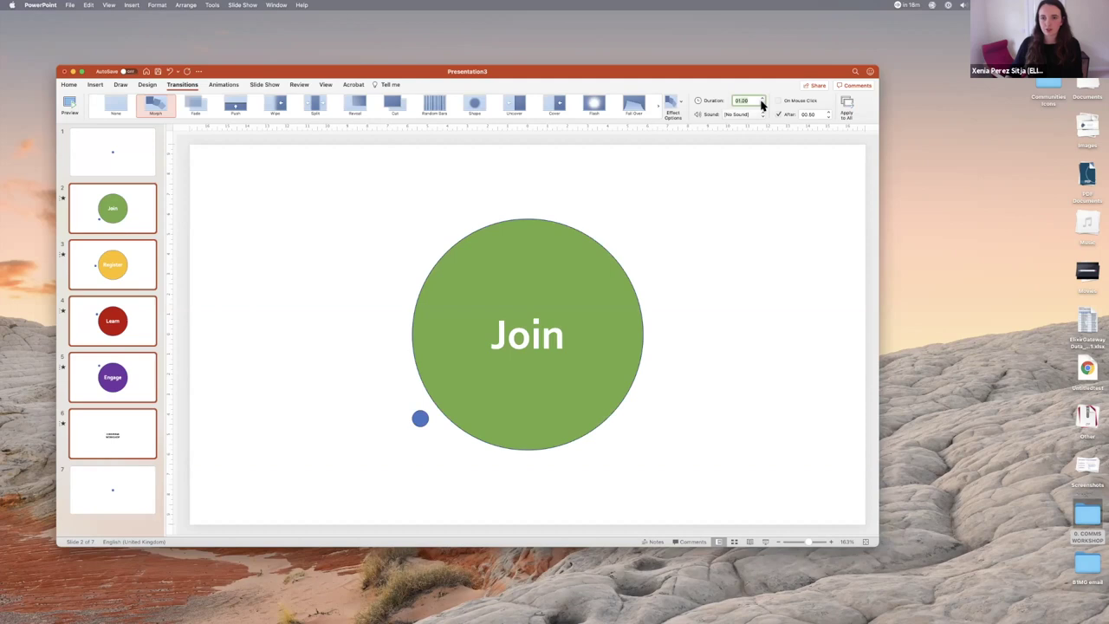
Step: Make slides 1 and 7 advance automatically instead of on mouse click
{"action": "left_click", "coordinate": [108, 154]}
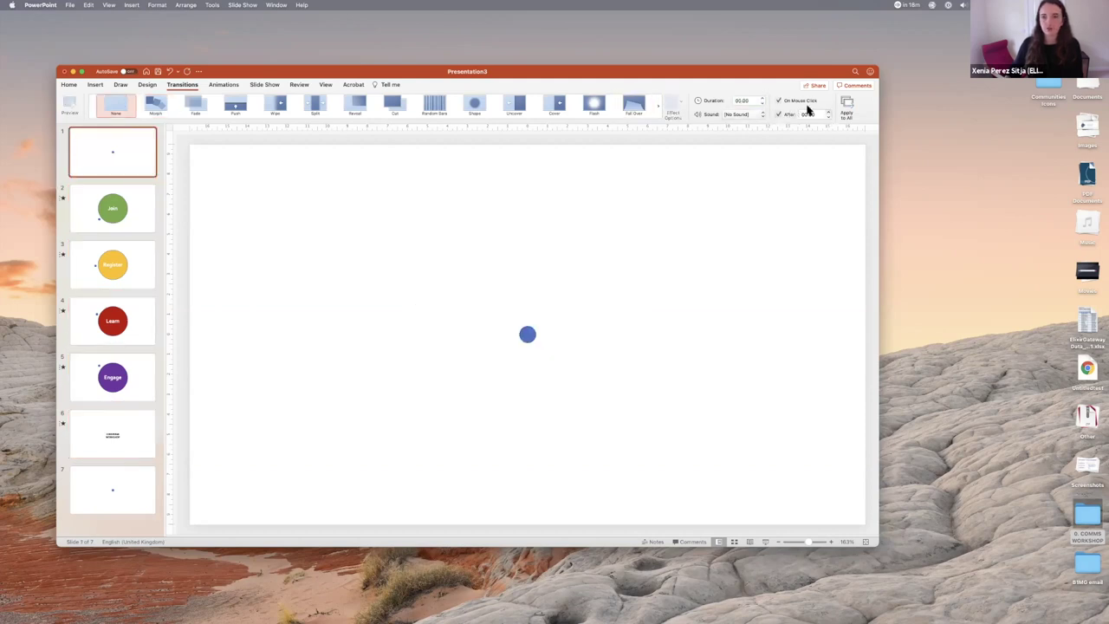
{"action": "left_click", "coordinate": [113, 476]}
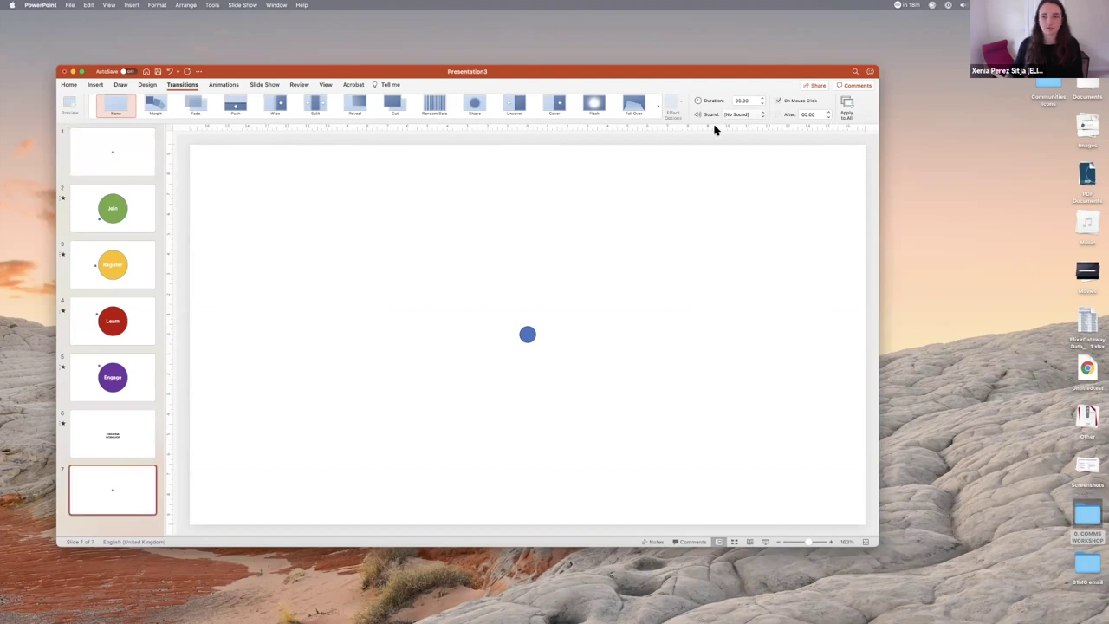
{"action": "left_click", "coordinate": [779, 115]}
{"action": "left_click", "coordinate": [777, 100]}
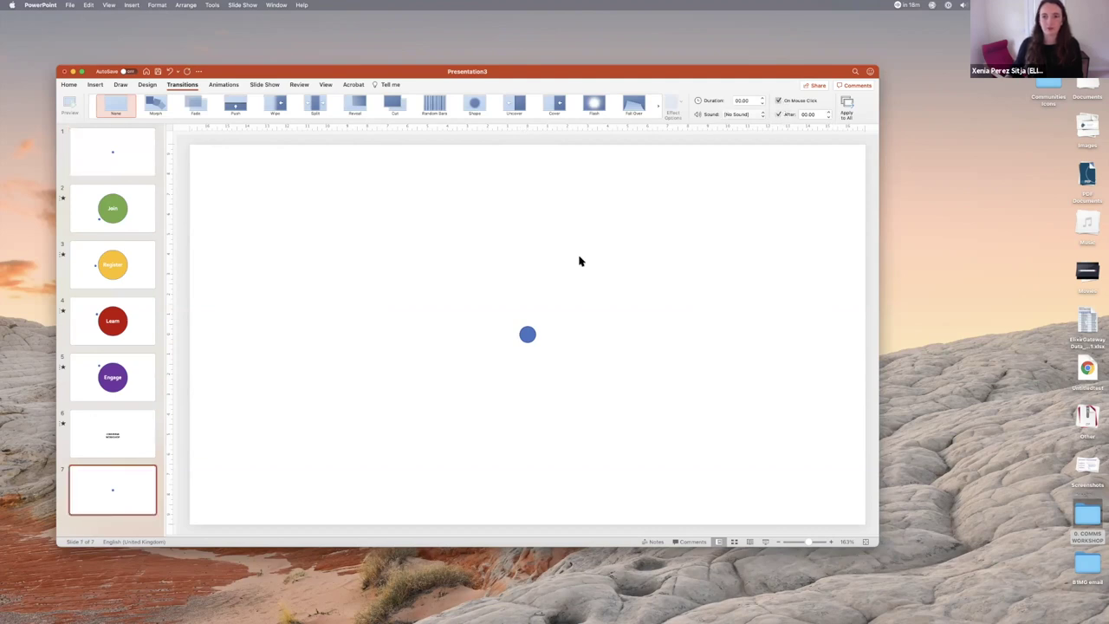
Step: Replay the whole animation from slide 1 to check its faster pace, and end the show at the CONVERGE WORKSHOP slide
{"action": "left_click", "coordinate": [89, 147]}
{"action": "left_click", "coordinate": [767, 541]}
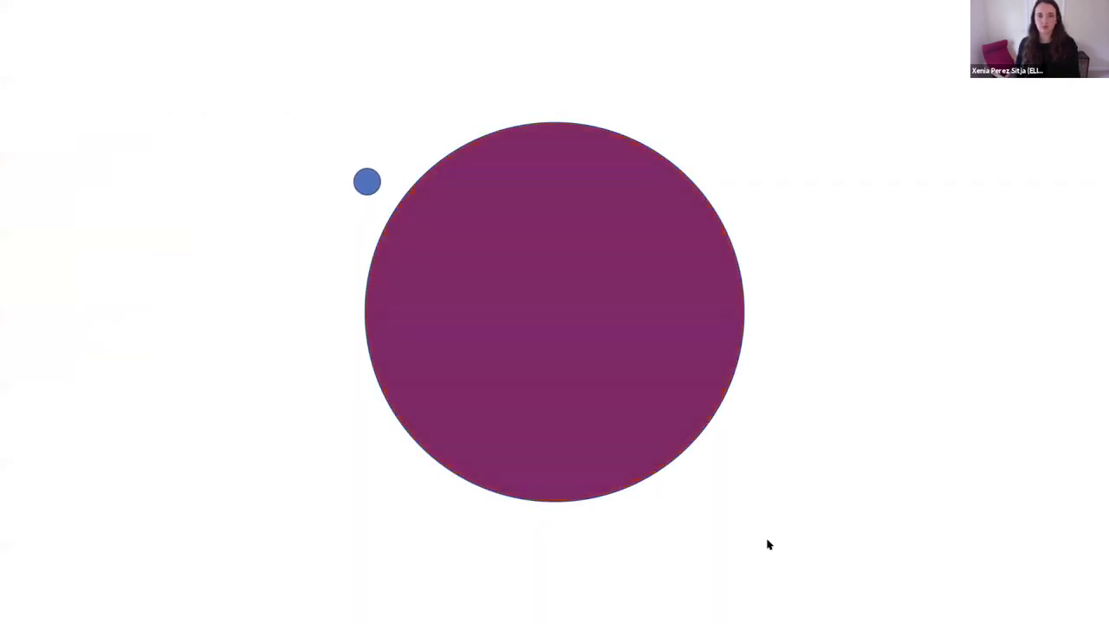
{"action": "key", "text": "Escape"}
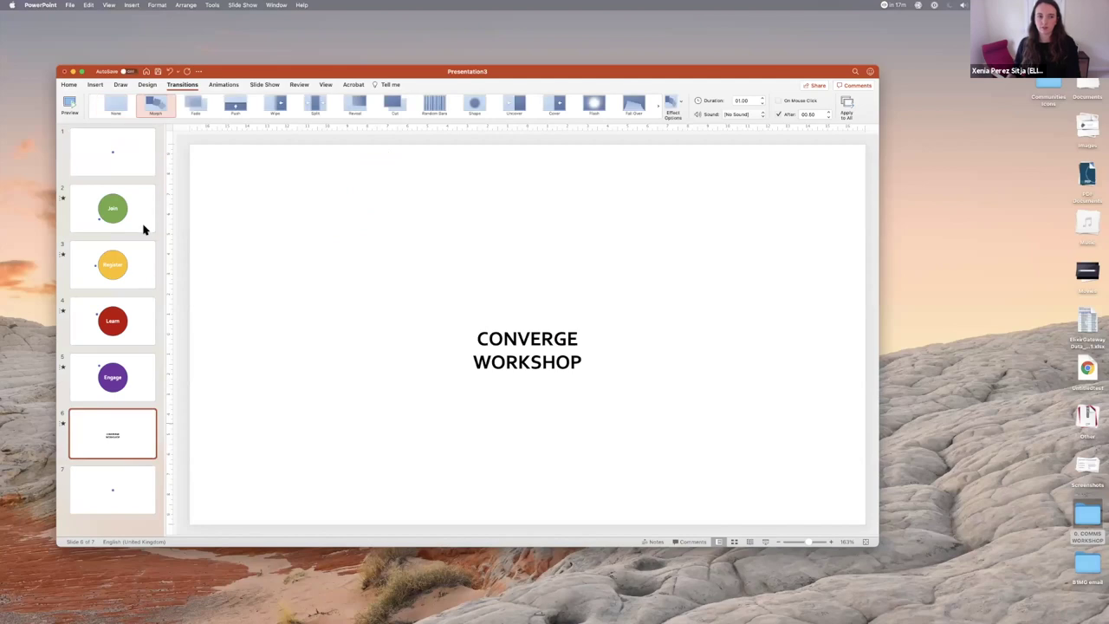
{"action": "left_click", "coordinate": [130, 400], "text": "shift"}
{"action": "left_click", "coordinate": [133, 433], "text": "shift"}
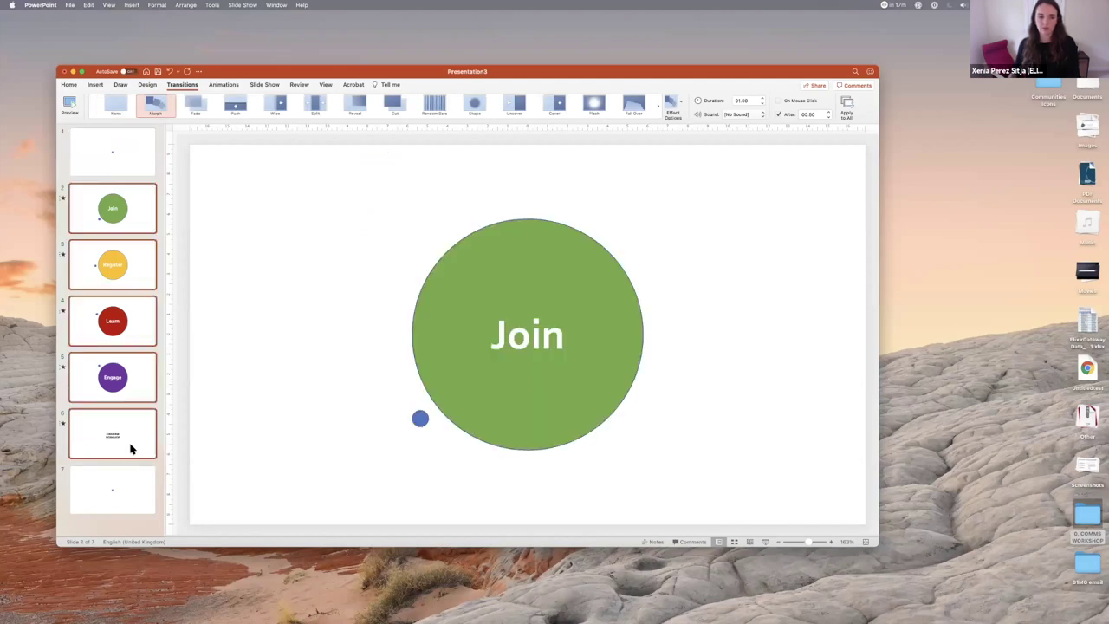
{"action": "left_click", "coordinate": [121, 147]}
{"action": "key", "text": "super+a"}
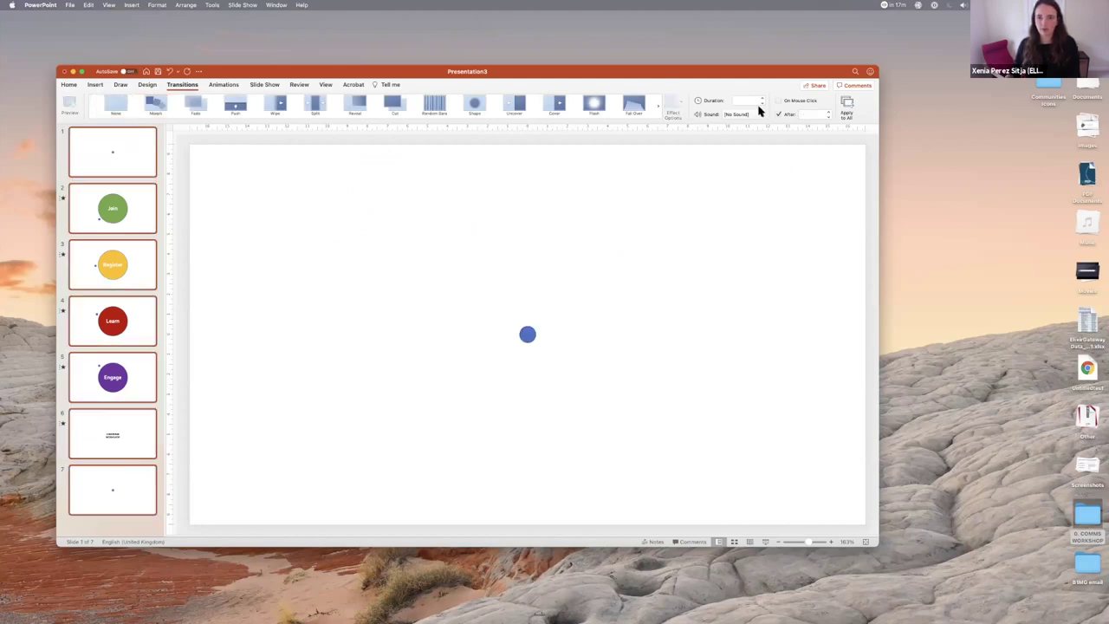
{"action": "left_click", "coordinate": [742, 100]}
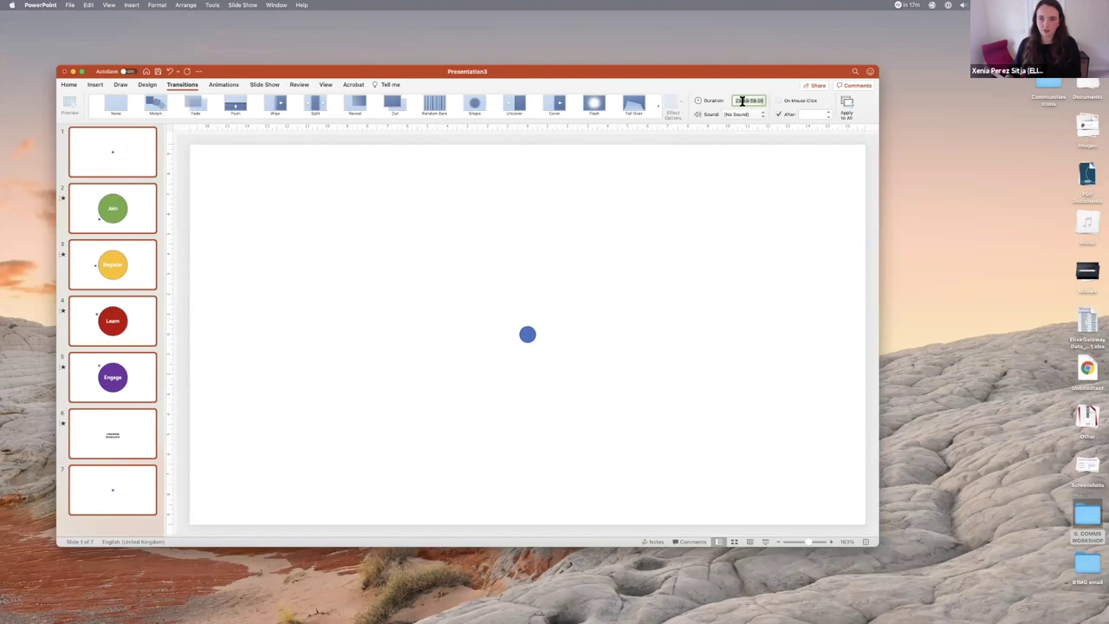
Step: Set the Morph transition duration of slides 2 to 6 to 1.25 seconds
{"action": "left_click", "coordinate": [122, 216]}
{"action": "left_click", "coordinate": [123, 270]}
{"action": "left_click", "coordinate": [119, 236]}
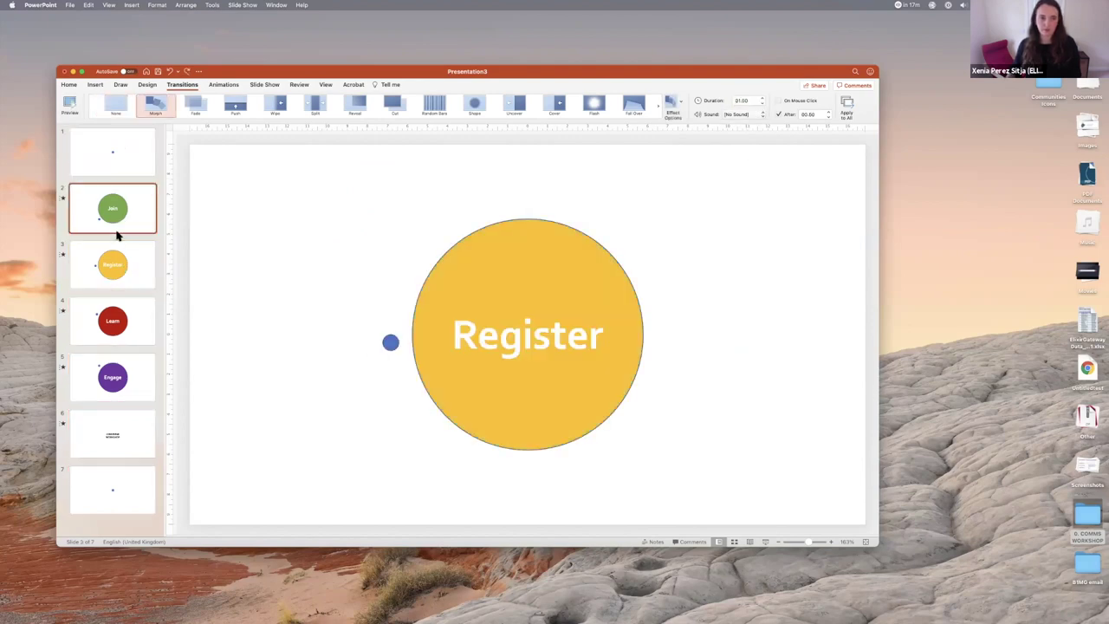
{"action": "left_click", "coordinate": [117, 422], "text": "shift"}
{"action": "left_click", "coordinate": [762, 100]}
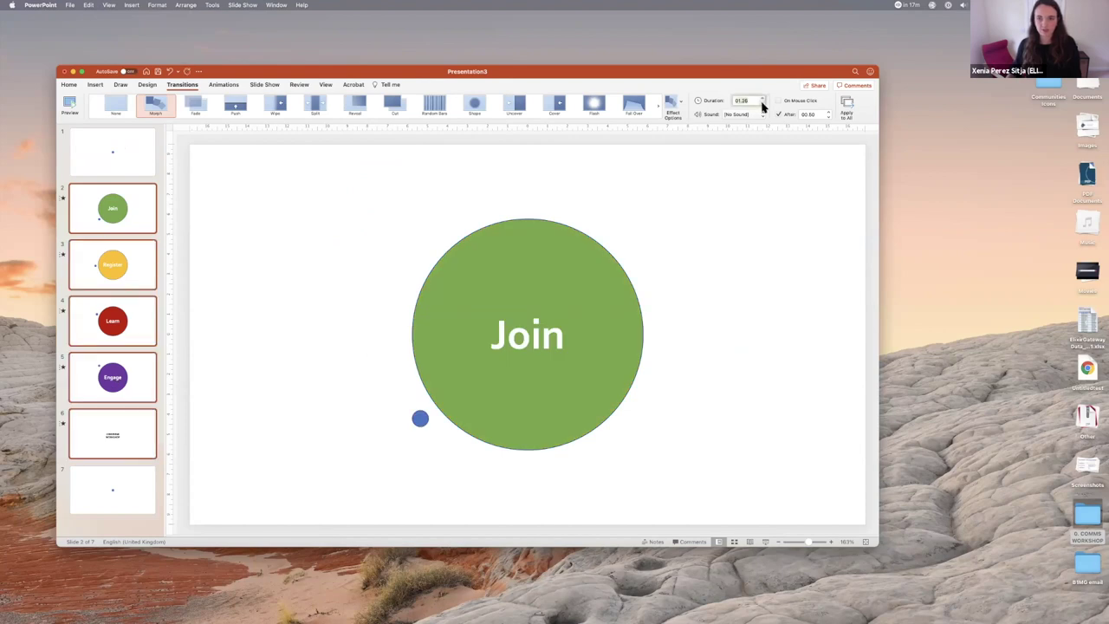
Step: Resize all the presentation's slides to 19 cm wide by 19 cm high without scaling their content
{"action": "left_click", "coordinate": [113, 139]}
{"action": "left_click", "coordinate": [112, 499], "text": "shift"}
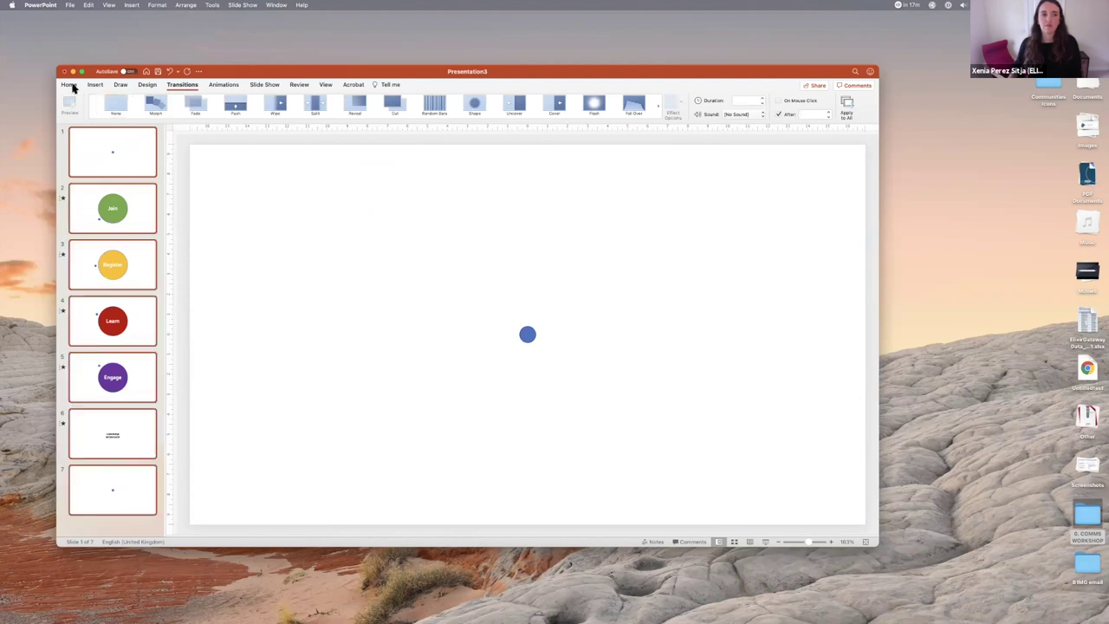
{"action": "left_click", "coordinate": [74, 7]}
{"action": "left_click", "coordinate": [91, 190]}
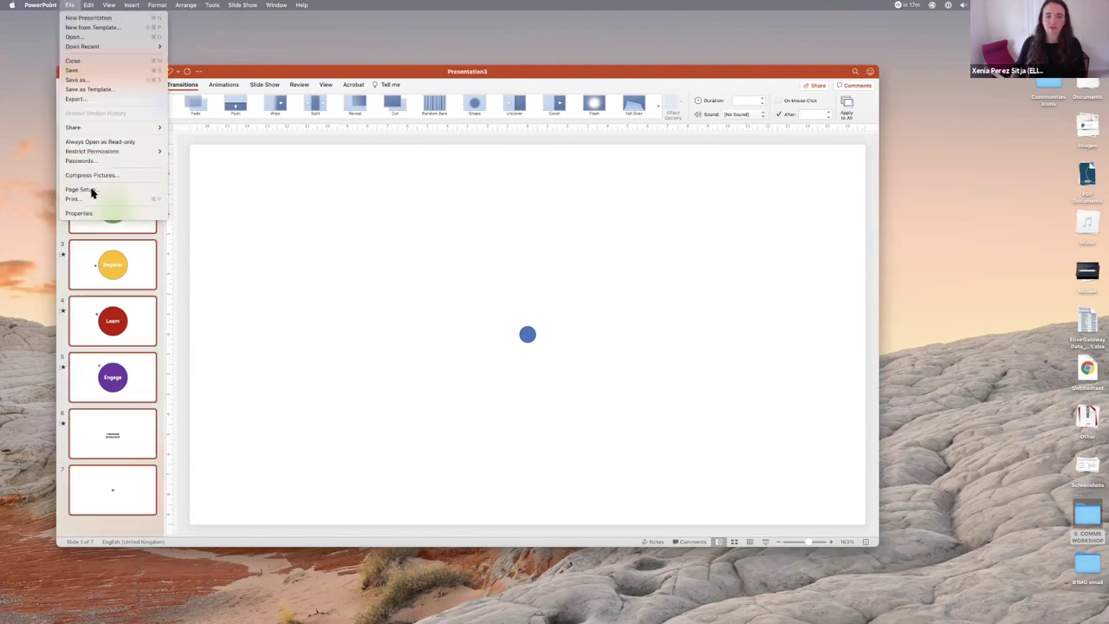
{"action": "type", "text": "19"}
{"action": "key", "text": "Tab"}
{"action": "type", "text": "1"}
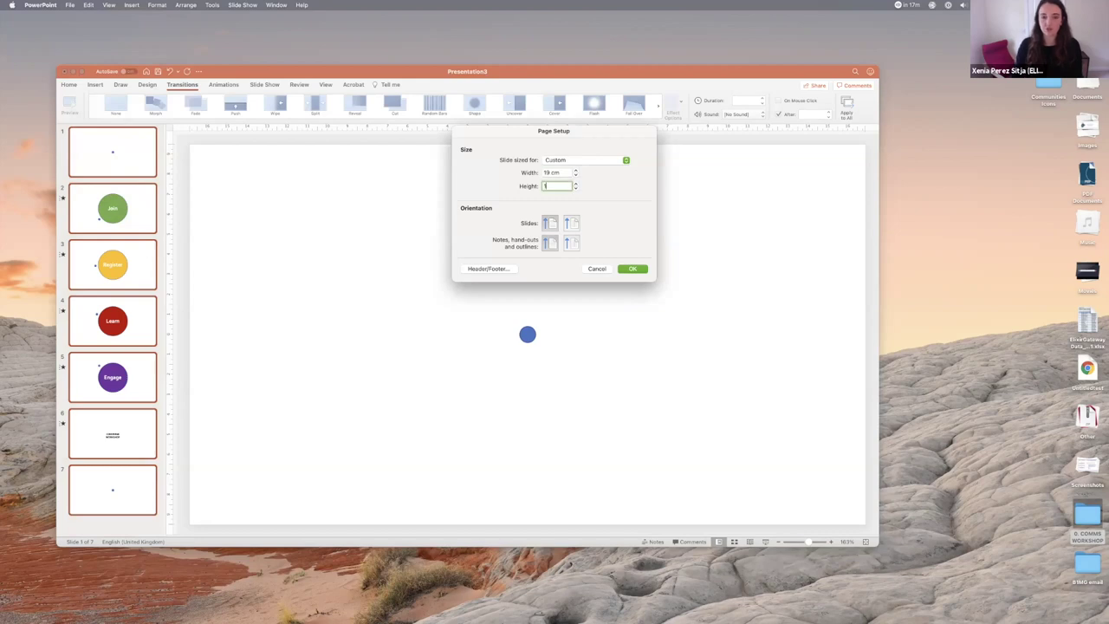
{"action": "type", "text": "9"}
{"action": "left_click", "coordinate": [641, 270]}
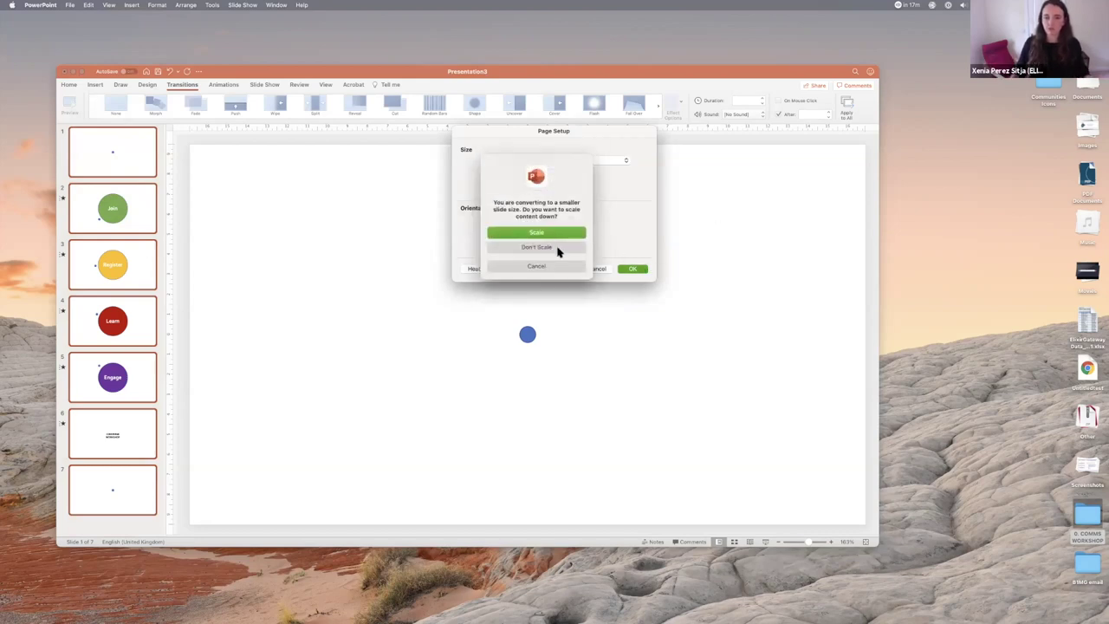
{"action": "left_click", "coordinate": [558, 251]}
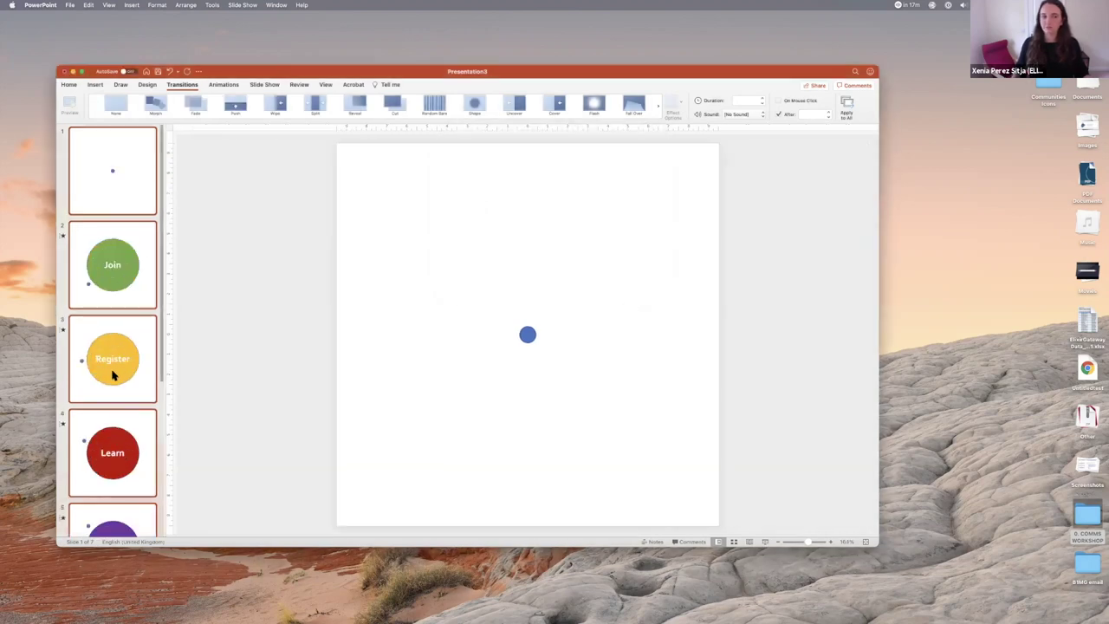
{"action": "scroll", "coordinate": [113, 375], "scroll_direction": "down", "scroll_amount": 5}
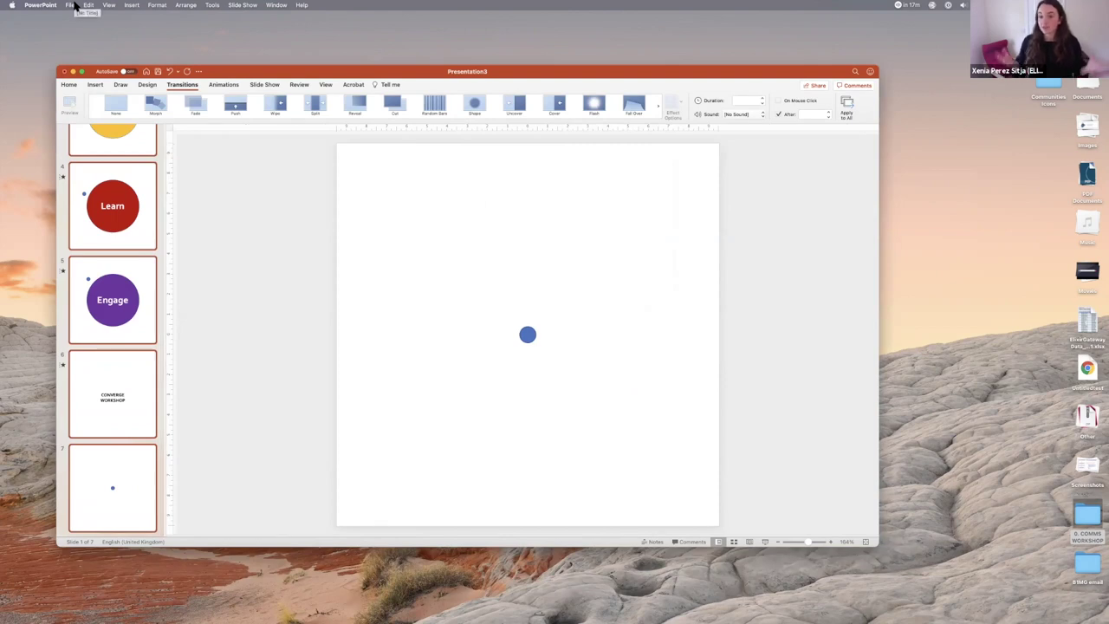
Step: Set up the presentation's export as an Animated GIF in the 0. COMMS WORKSHOP folder on the Desktop
{"action": "left_click", "coordinate": [73, 5]}
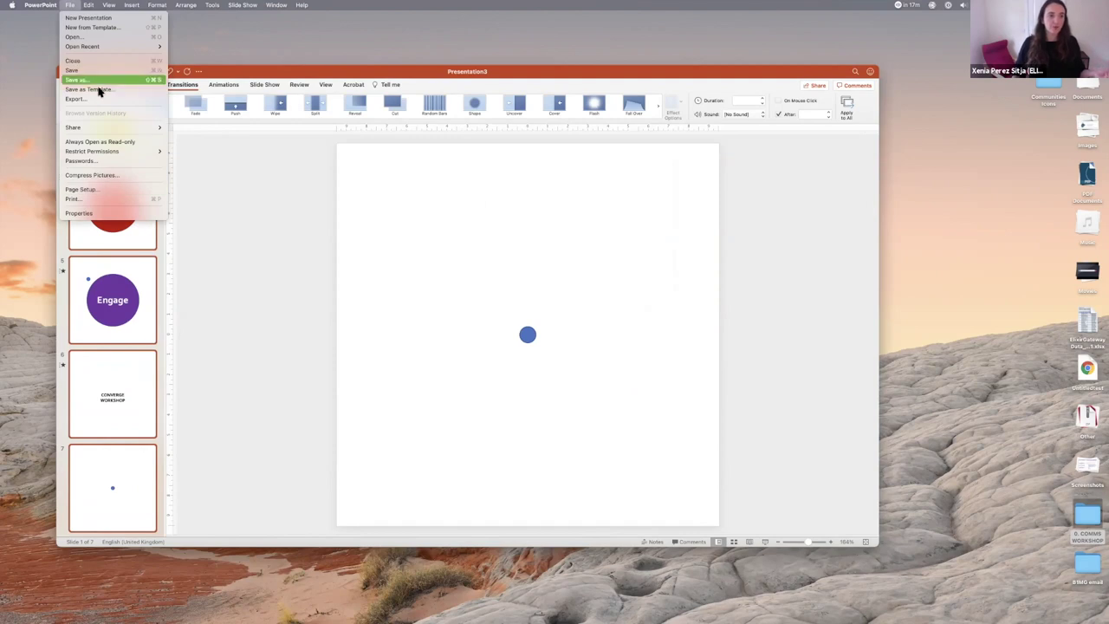
{"action": "left_click", "coordinate": [636, 315]}
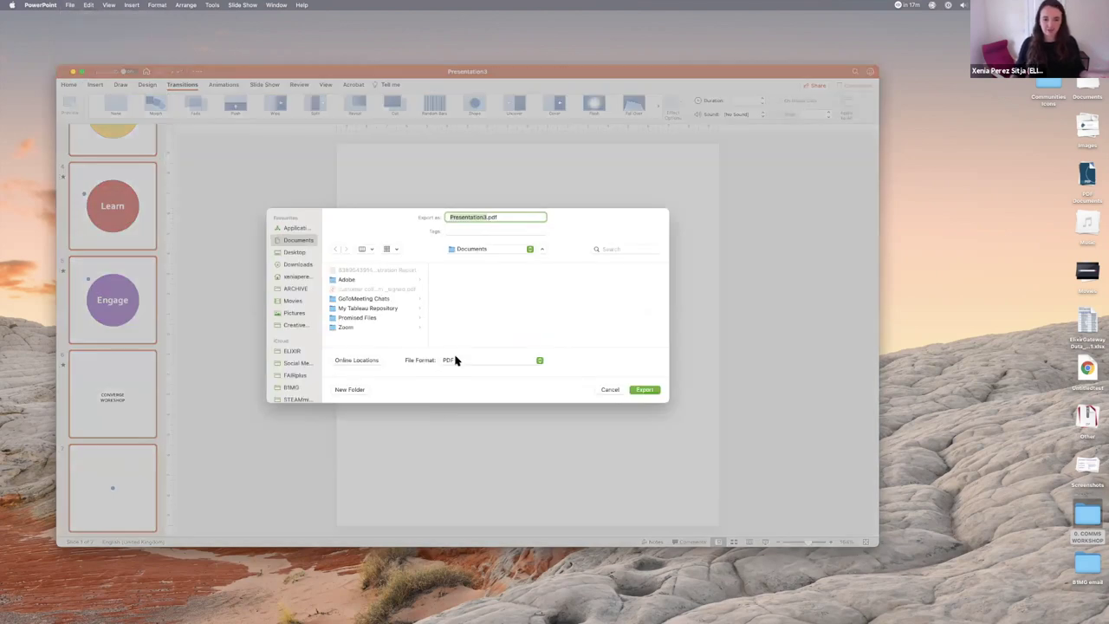
{"action": "left_click", "coordinate": [453, 360]}
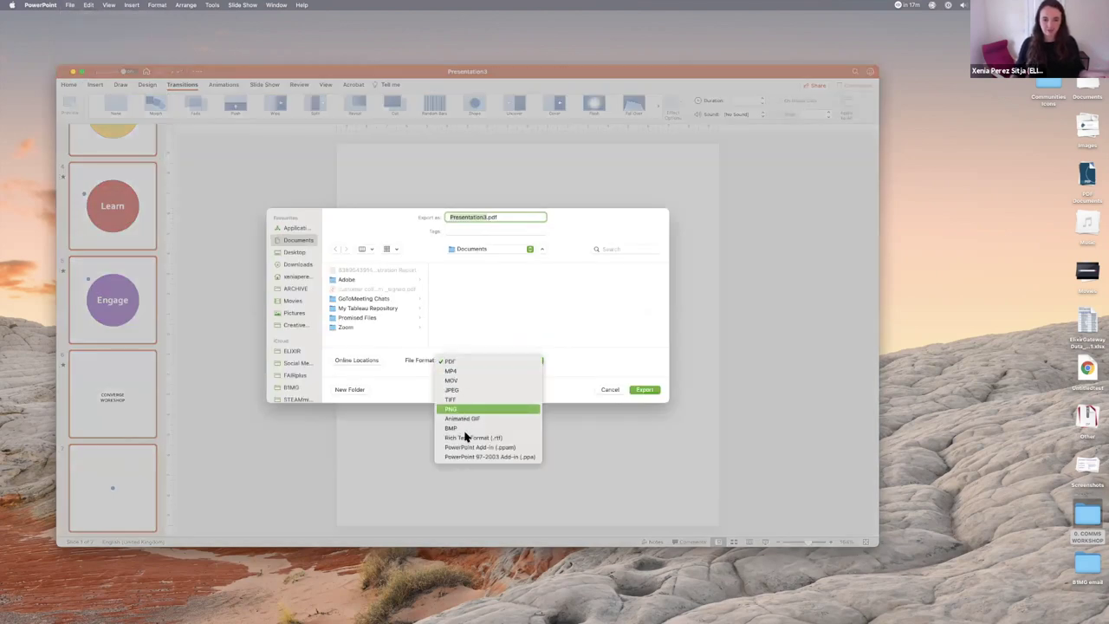
{"action": "left_click", "coordinate": [463, 419]}
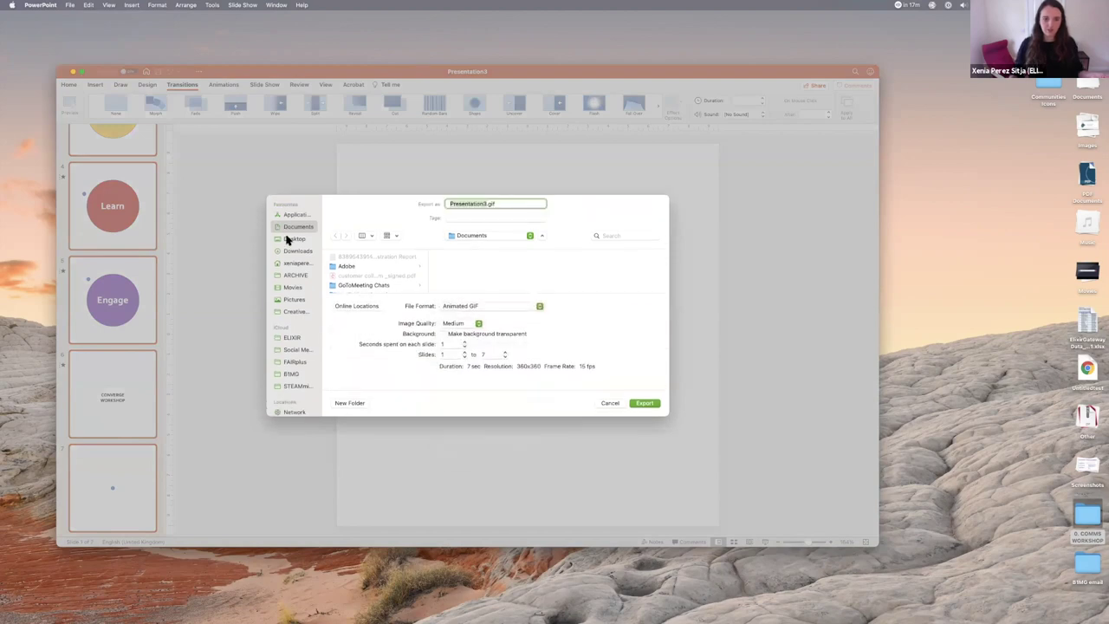
{"action": "left_click", "coordinate": [296, 239]}
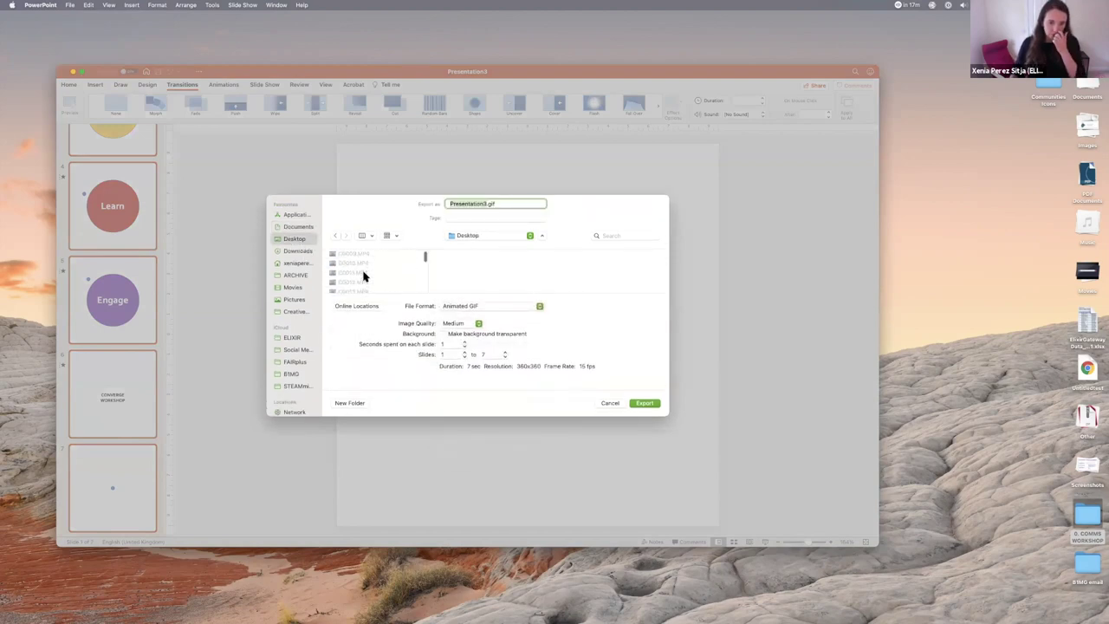
{"action": "left_click", "coordinate": [373, 258]}
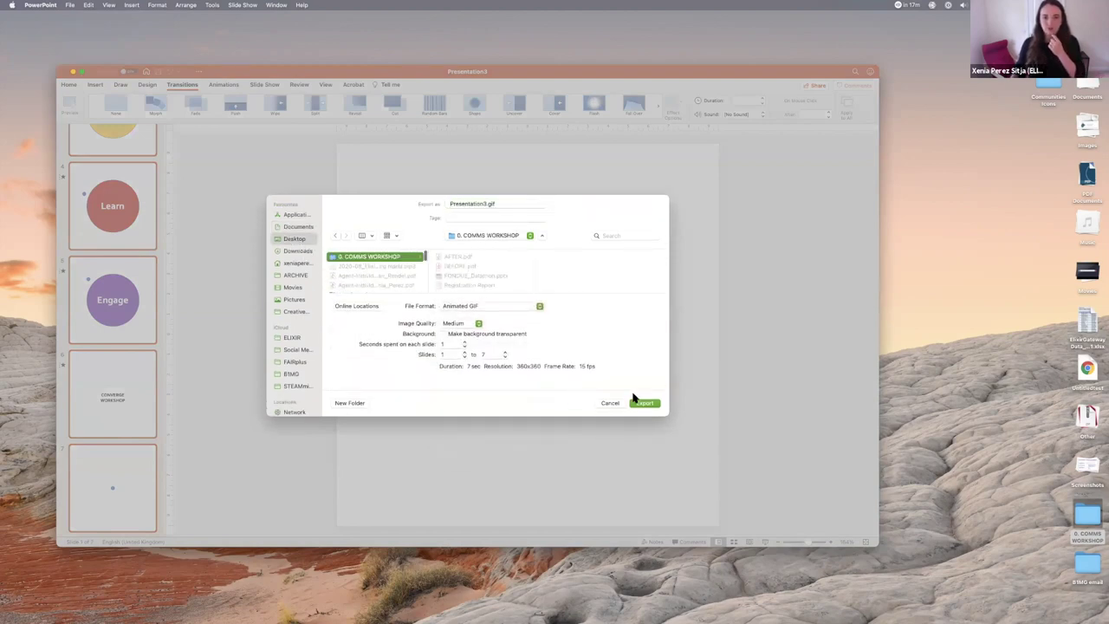
Step: Choose Large image quality for the GIF, comparing it with Medium, and export slides 1 to 7
{"action": "left_click", "coordinate": [457, 323]}
{"action": "key", "text": "Return"}
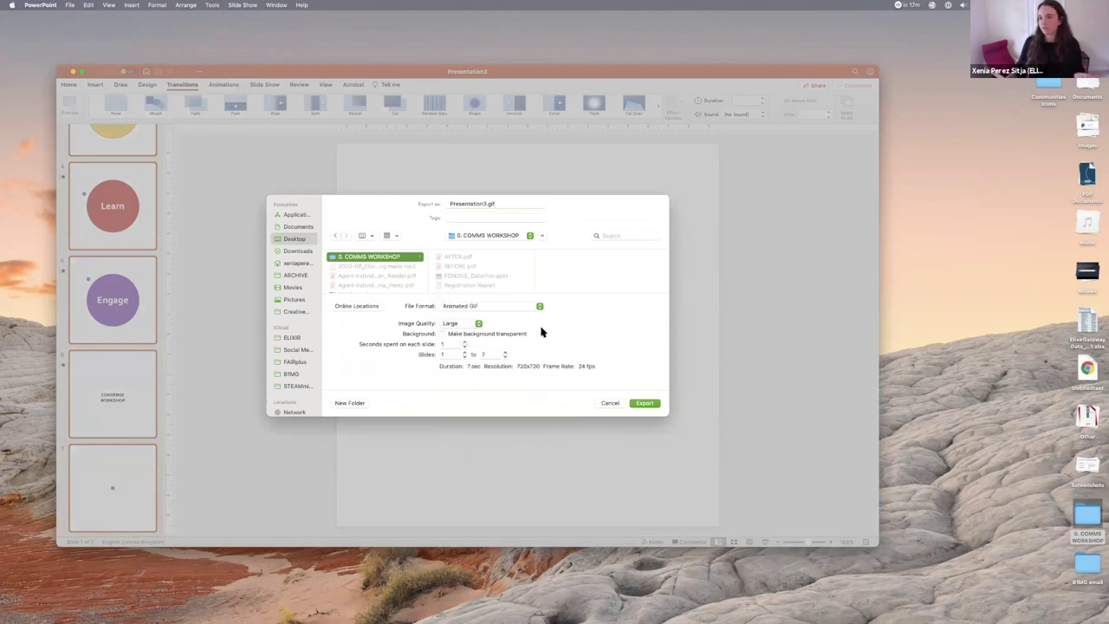
{"action": "left_click", "coordinate": [479, 324]}
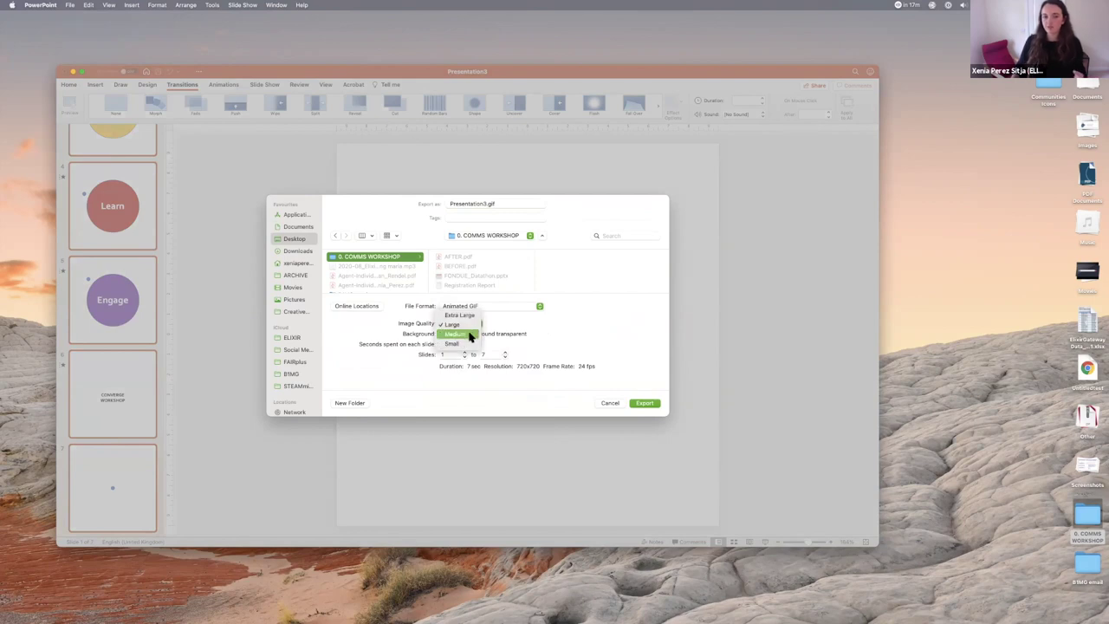
{"action": "left_click", "coordinate": [471, 337]}
{"action": "left_click", "coordinate": [477, 323]}
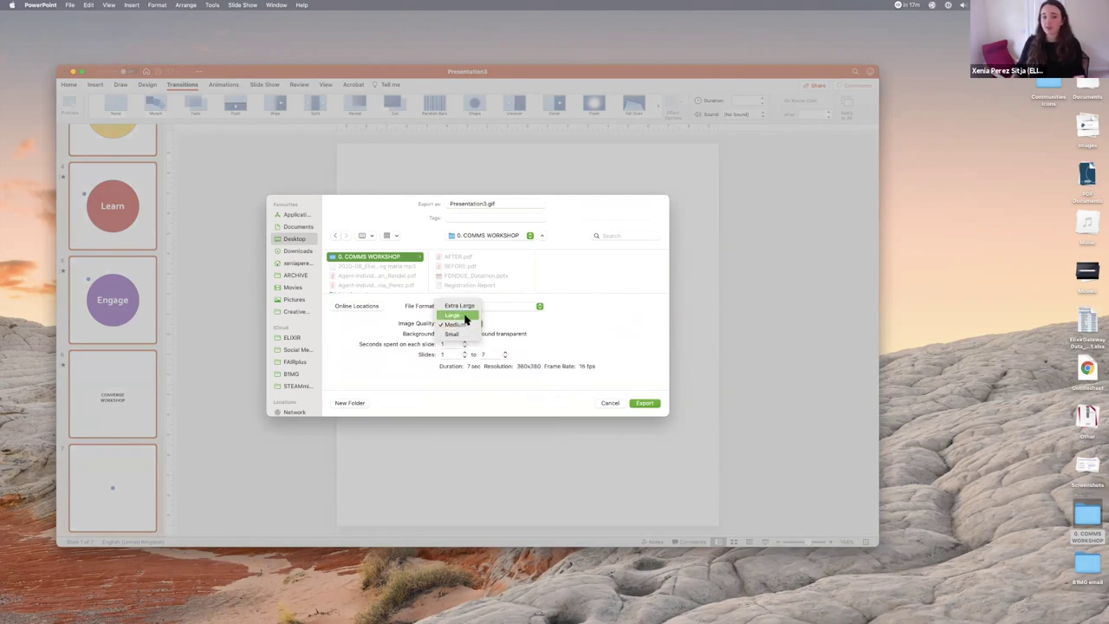
{"action": "left_click", "coordinate": [465, 317]}
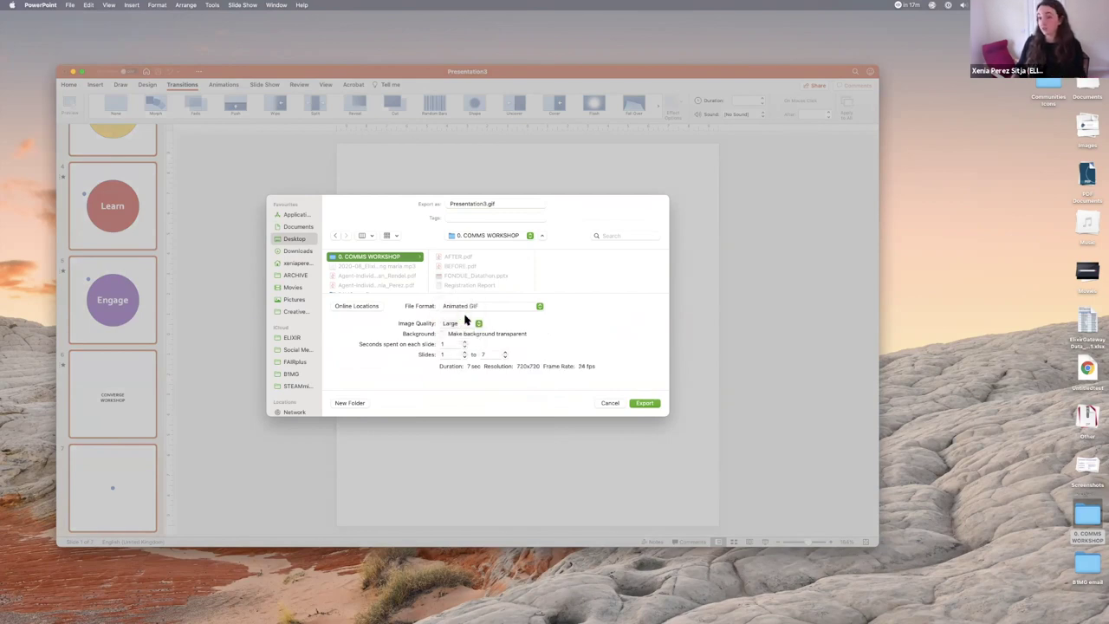
{"action": "left_click", "coordinate": [646, 404]}
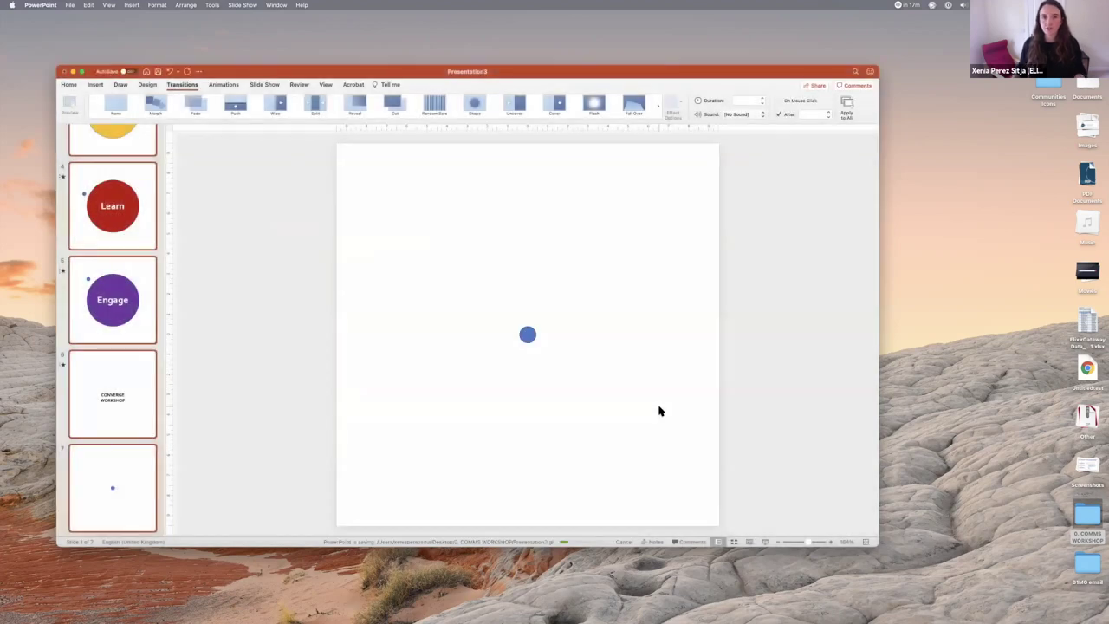
Step: Preview the exported Presentation3.gif from the 0. COMMS WORKSHOP folder in Finder to check the animation, and close the preview
{"action": "left_click", "coordinate": [49, 611]}
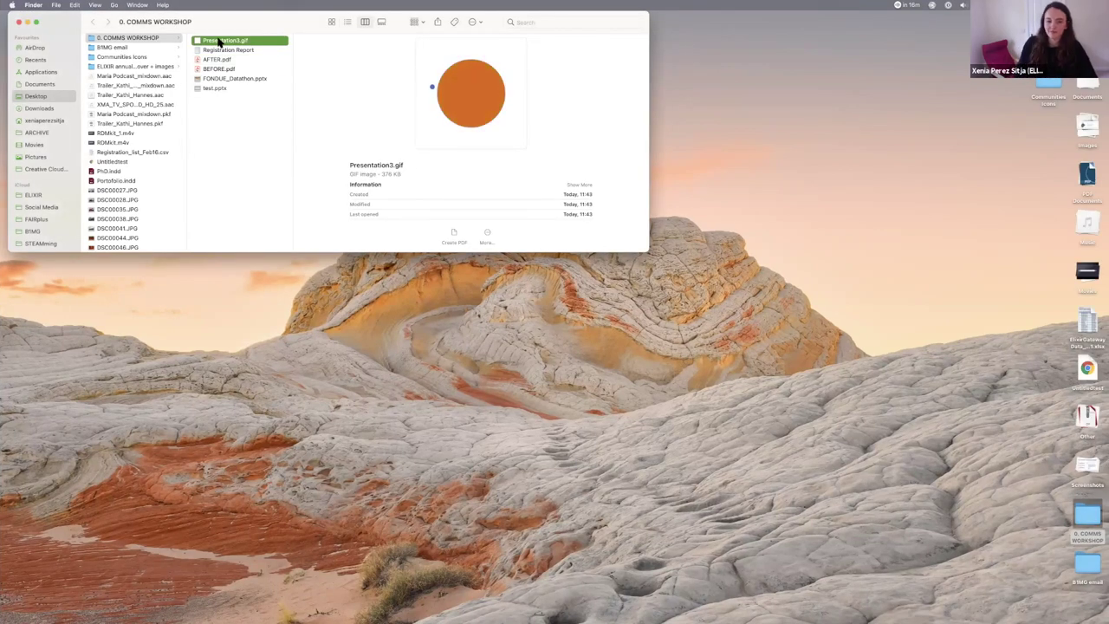
{"action": "key", "text": "space"}
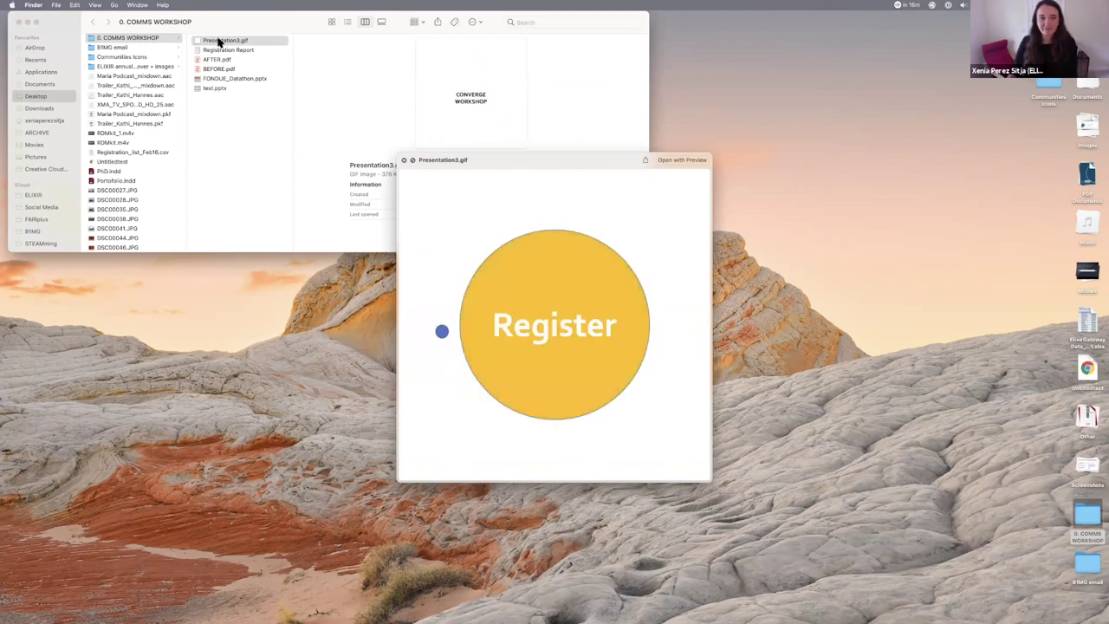
{"action": "key", "text": "space"}
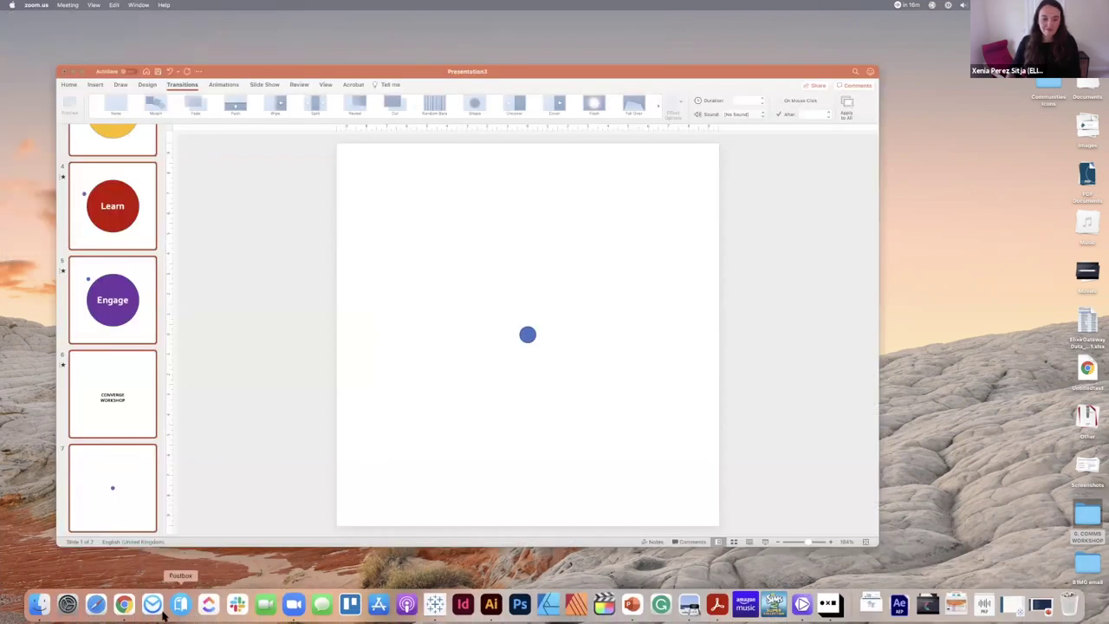
Step: In Chrome, view the NGS Mapped world map and download the free blank vector map of Romania from MapSVG
{"action": "left_click", "coordinate": [127, 605]}
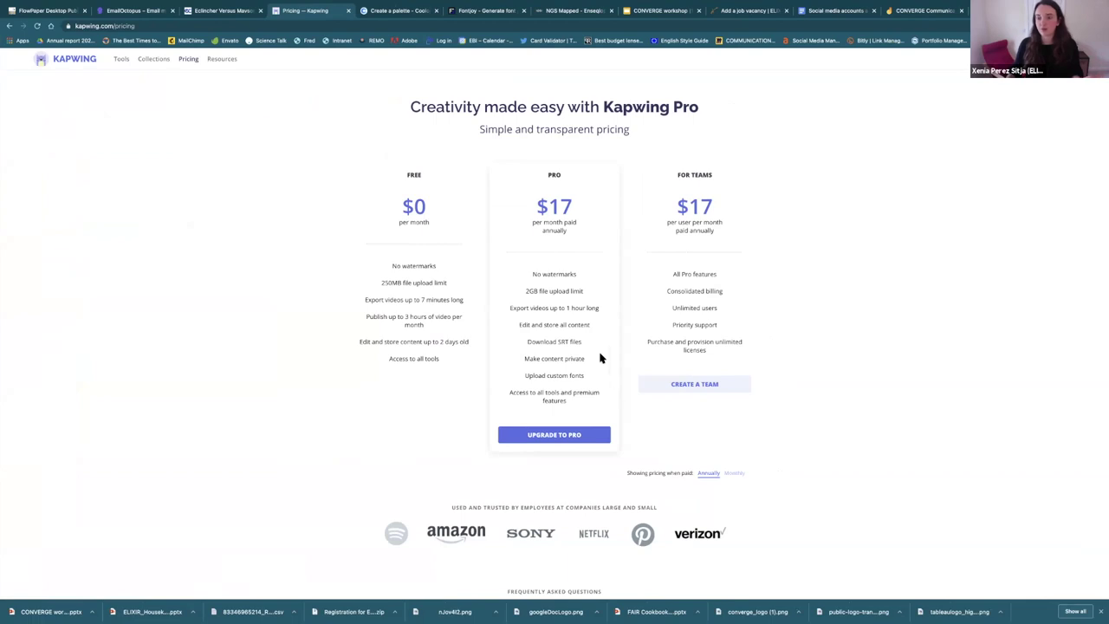
{"action": "left_click", "coordinate": [563, 11]}
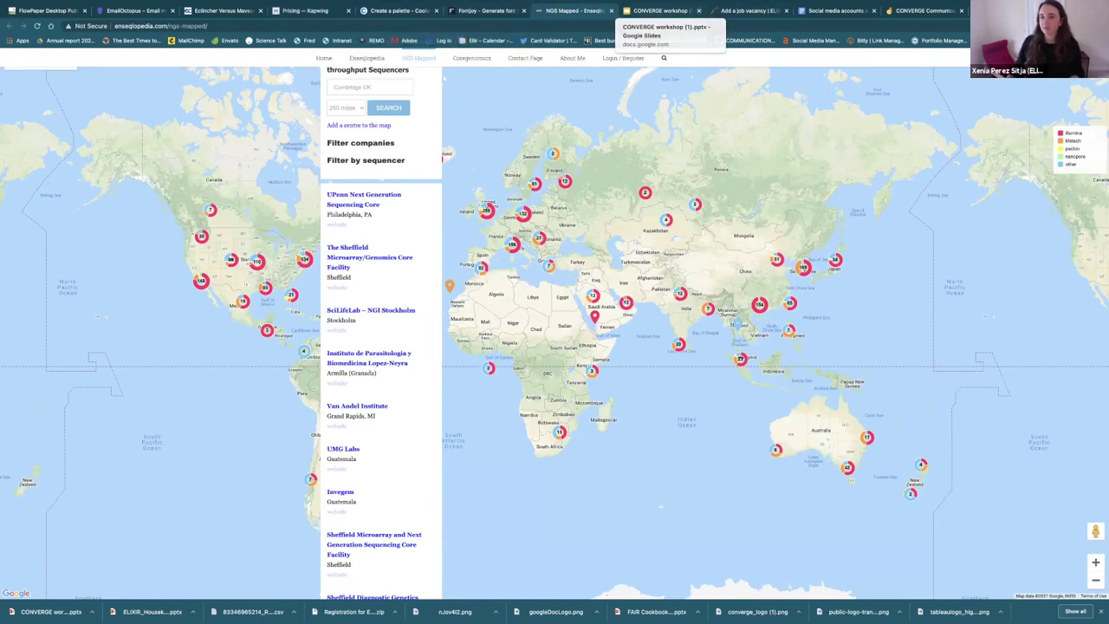
{"action": "left_click", "coordinate": [1013, 11]}
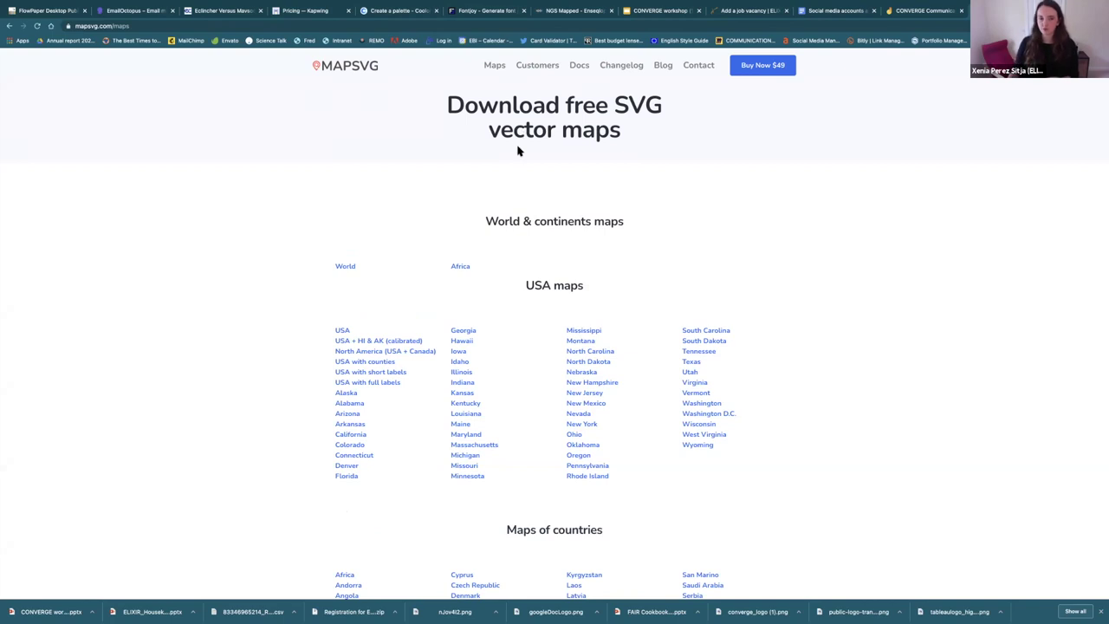
{"action": "scroll", "coordinate": [480, 438], "scroll_direction": "down", "scroll_amount": 5}
{"action": "scroll", "coordinate": [480, 439], "scroll_direction": "down", "scroll_amount": 5}
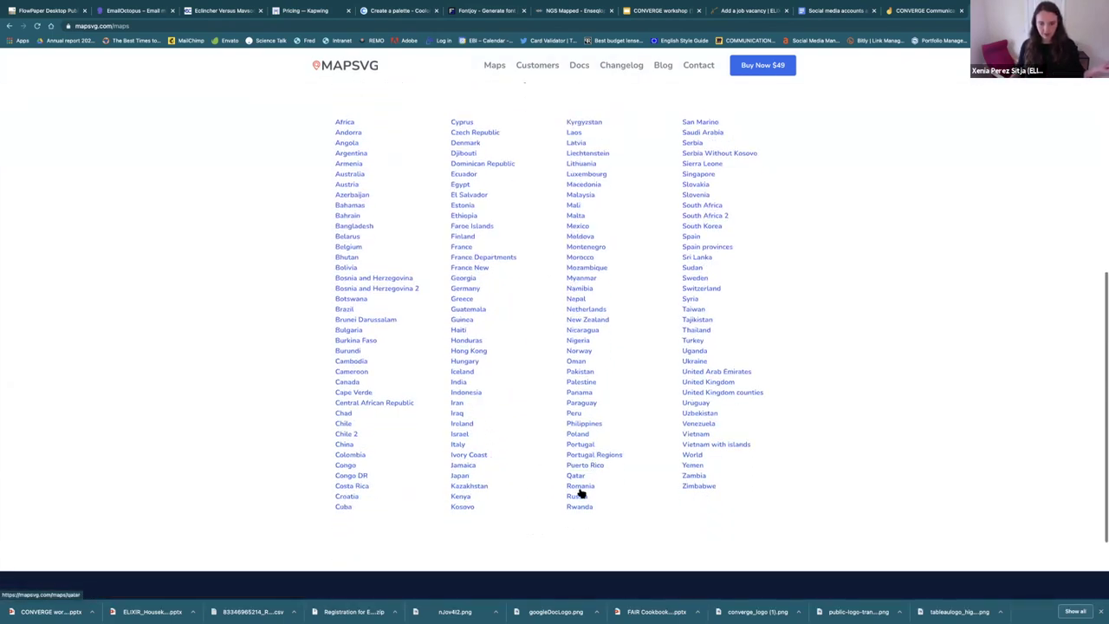
{"action": "left_click", "coordinate": [580, 488]}
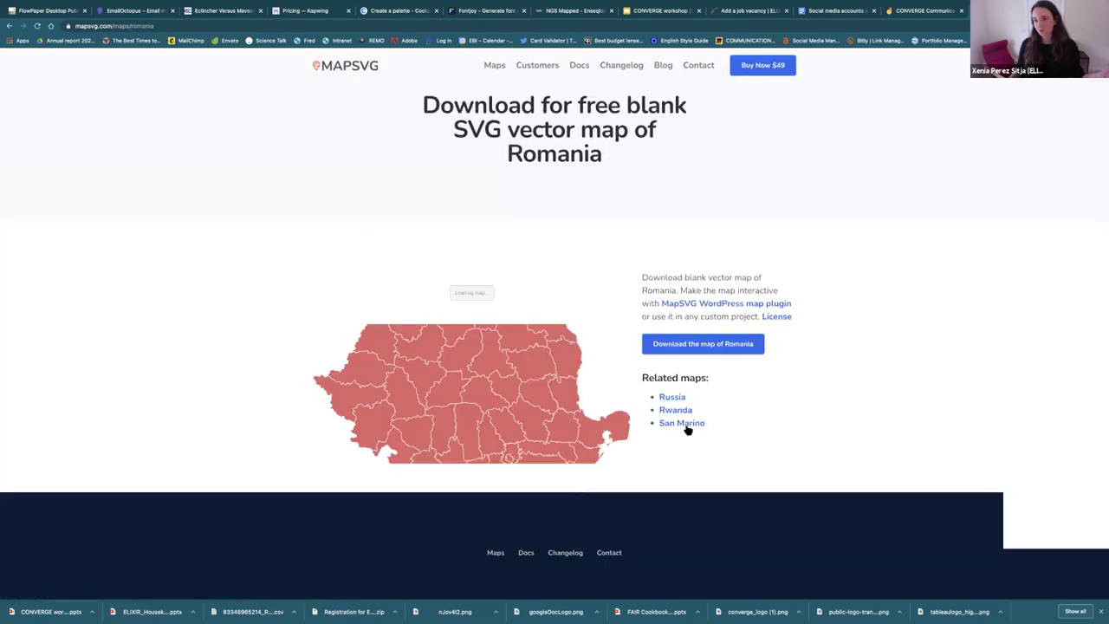
{"action": "left_click", "coordinate": [672, 346]}
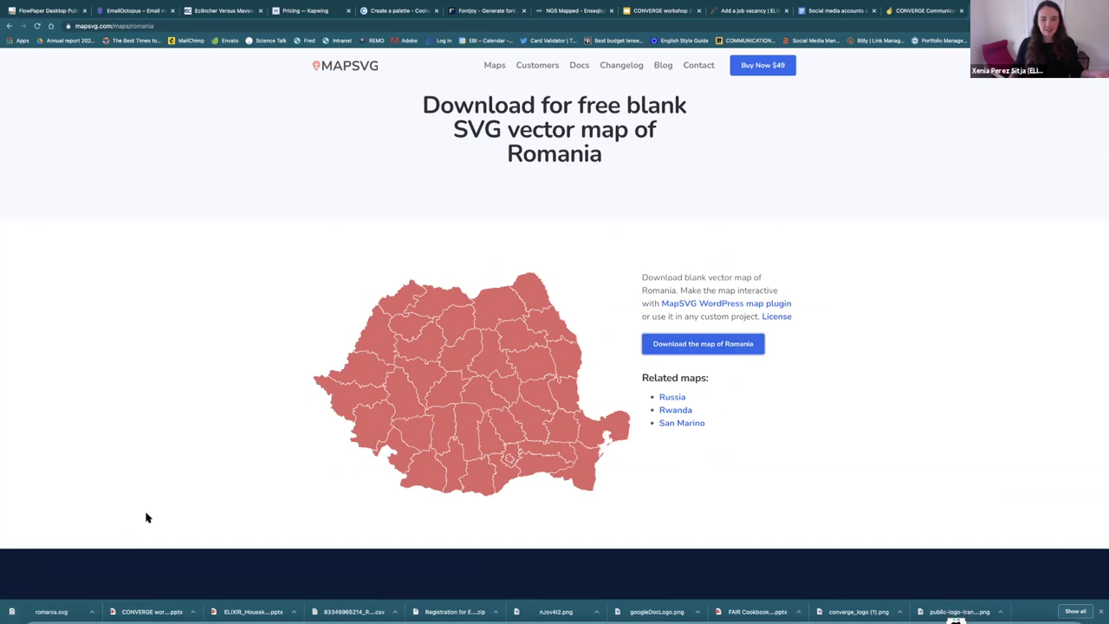
Step: Back in PowerPoint, duplicate slide 7 and replace the copy's blue dot with the downloaded Romania map
{"action": "key", "text": "super+Tab"}
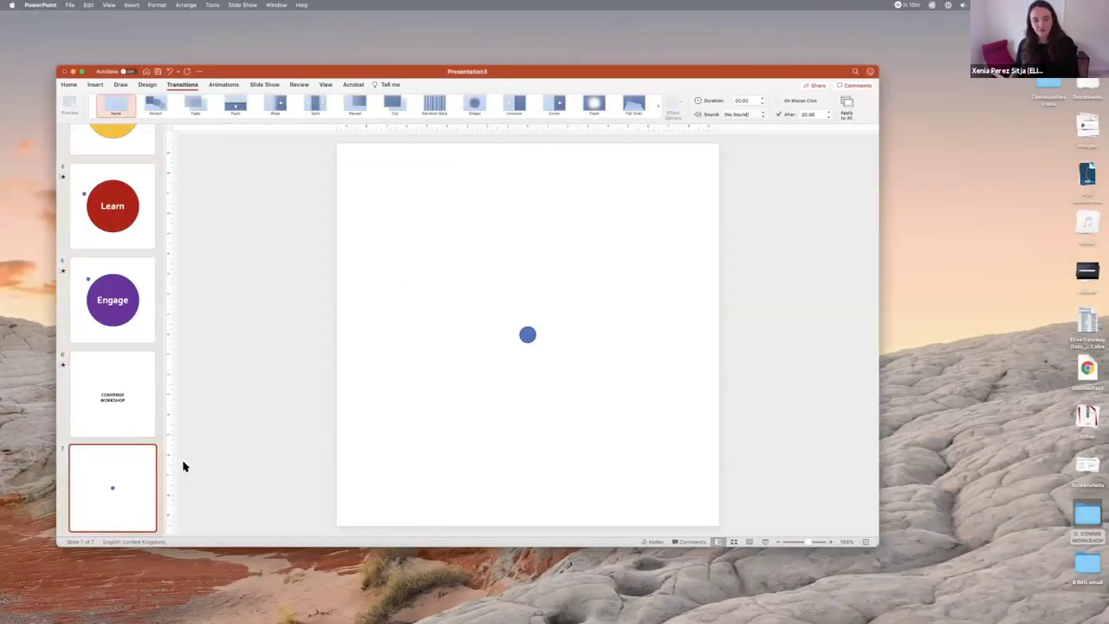
{"action": "key", "text": "super+d"}
{"action": "left_click", "coordinate": [527, 334]}
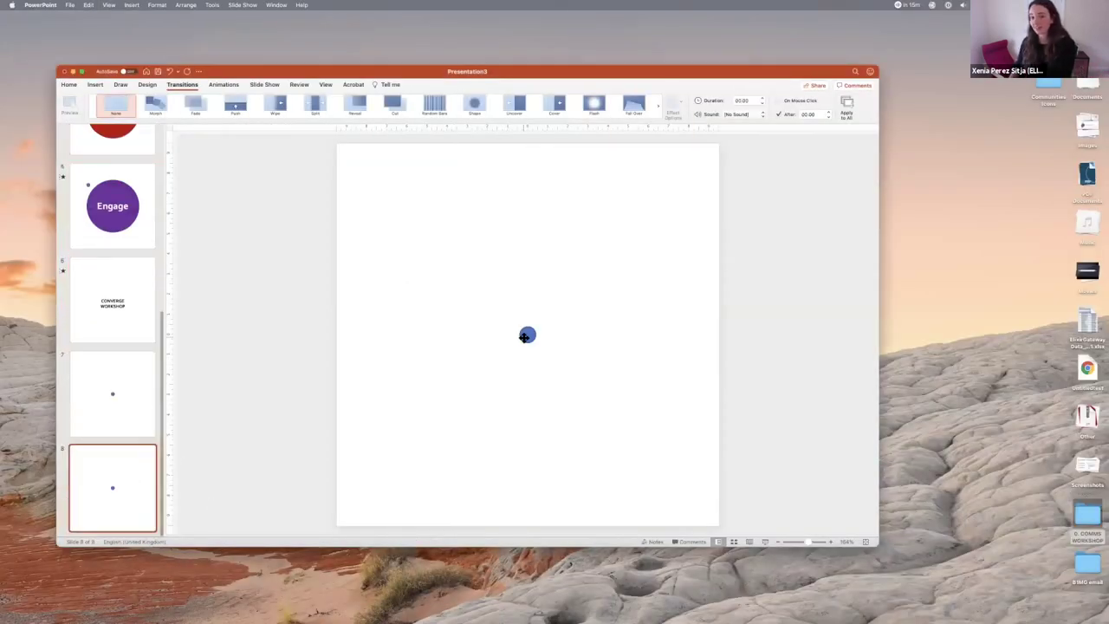
{"action": "key", "text": "Delete"}
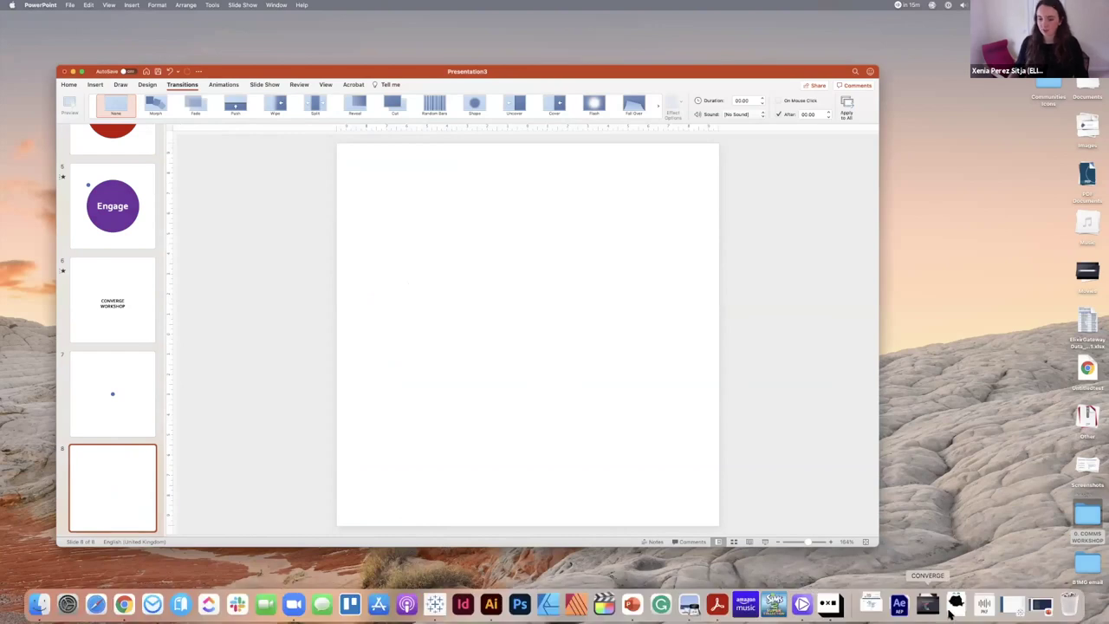
{"action": "left_click", "coordinate": [953, 608]}
{"action": "left_click_drag", "start_coordinate": [446, 344], "coordinate": [445, 344]}
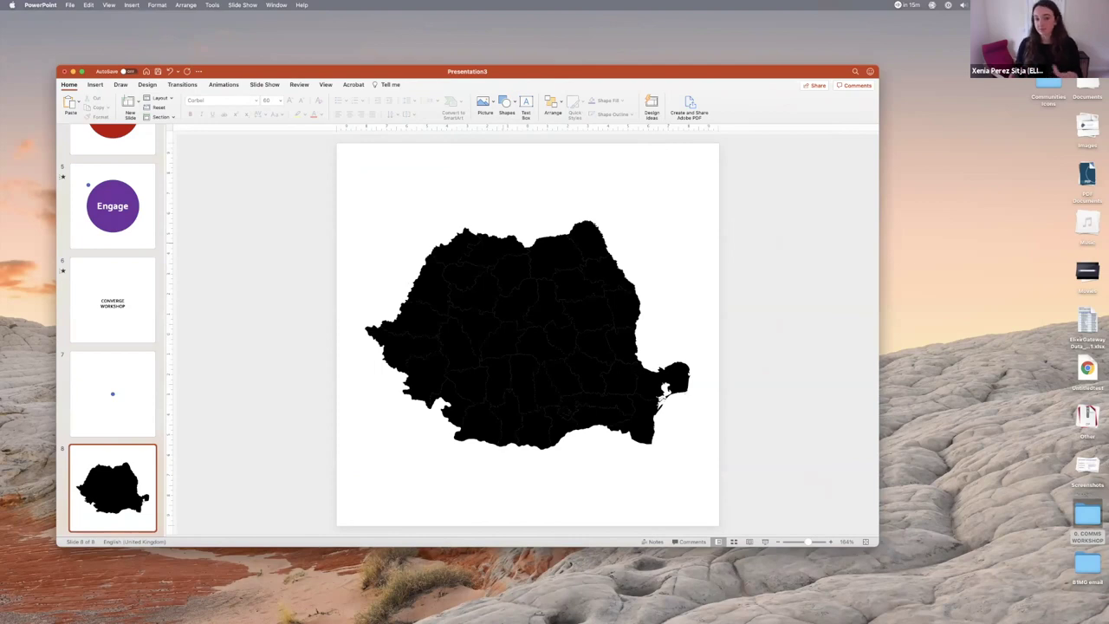
Step: Convert the Romania map graphic on slide 8 into separate, individually selectable region shapes
{"action": "left_click", "coordinate": [540, 267]}
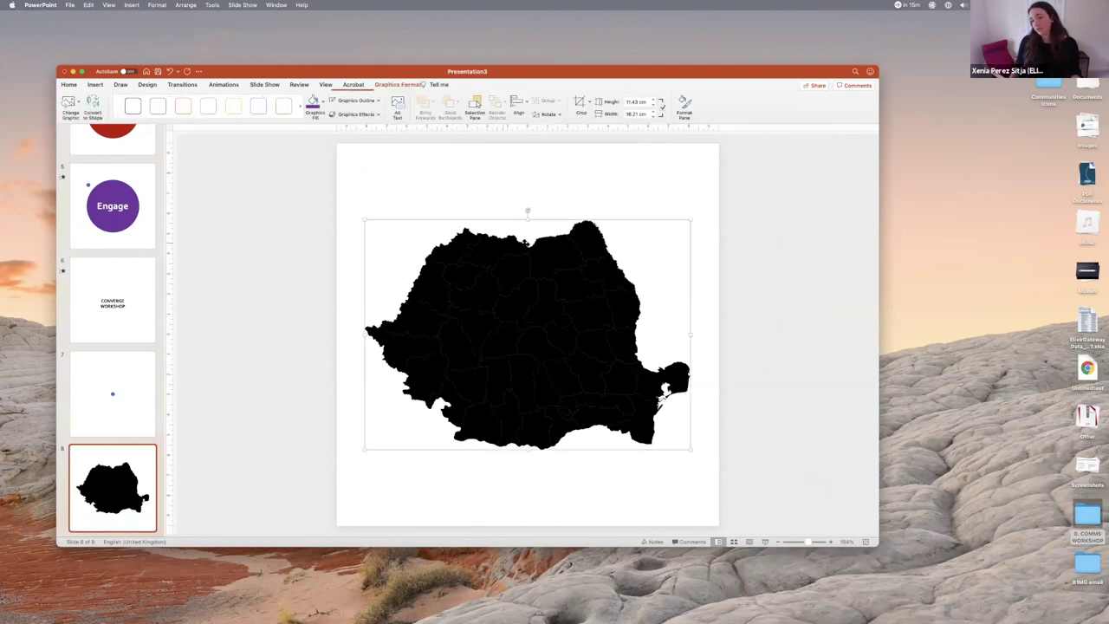
{"action": "right_click", "coordinate": [479, 250]}
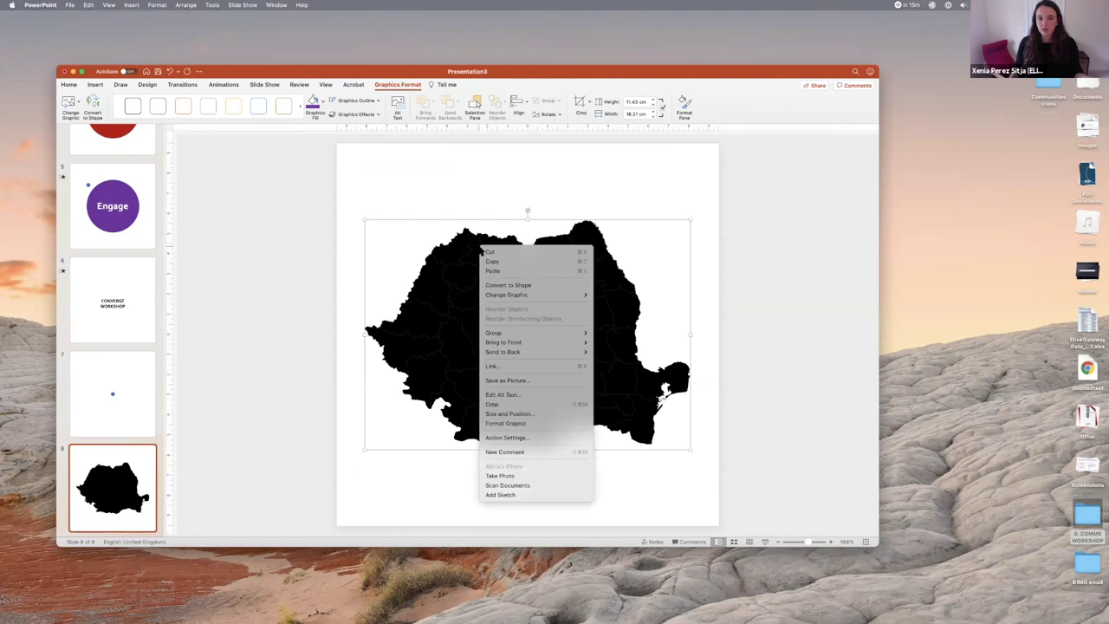
{"action": "left_click", "coordinate": [523, 285]}
{"action": "key", "text": "Escape"}
{"action": "left_click", "coordinate": [588, 238]}
{"action": "left_click", "coordinate": [557, 257]}
Step: Give all the Romania map's region shapes a white fill and a black outline
{"action": "key", "text": "super+a"}
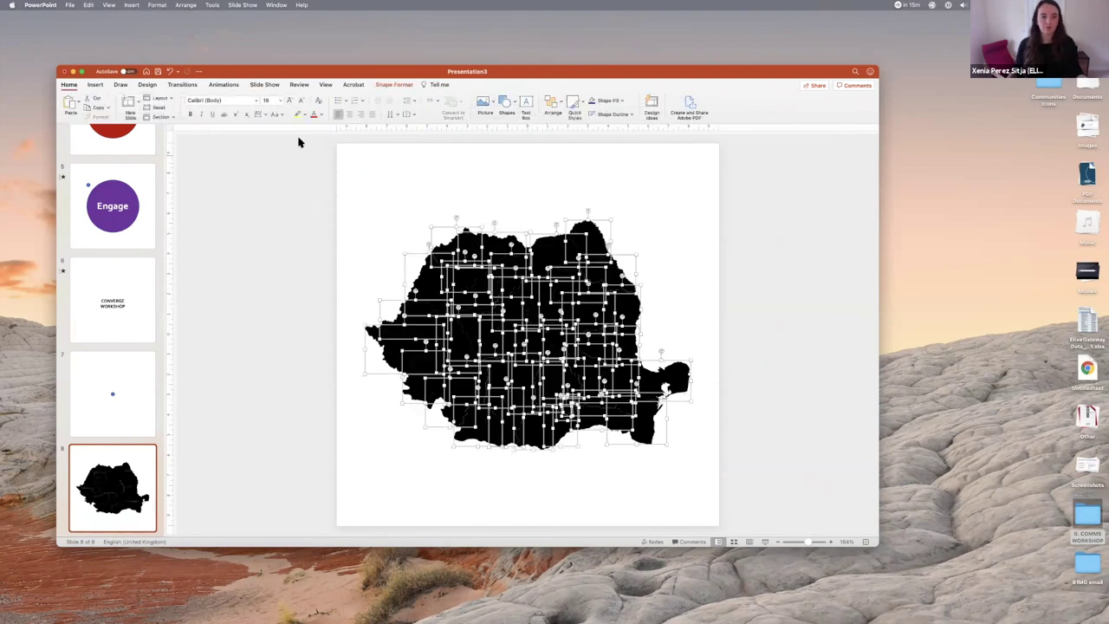
{"action": "left_click", "coordinate": [622, 100]}
{"action": "left_click", "coordinate": [594, 140]}
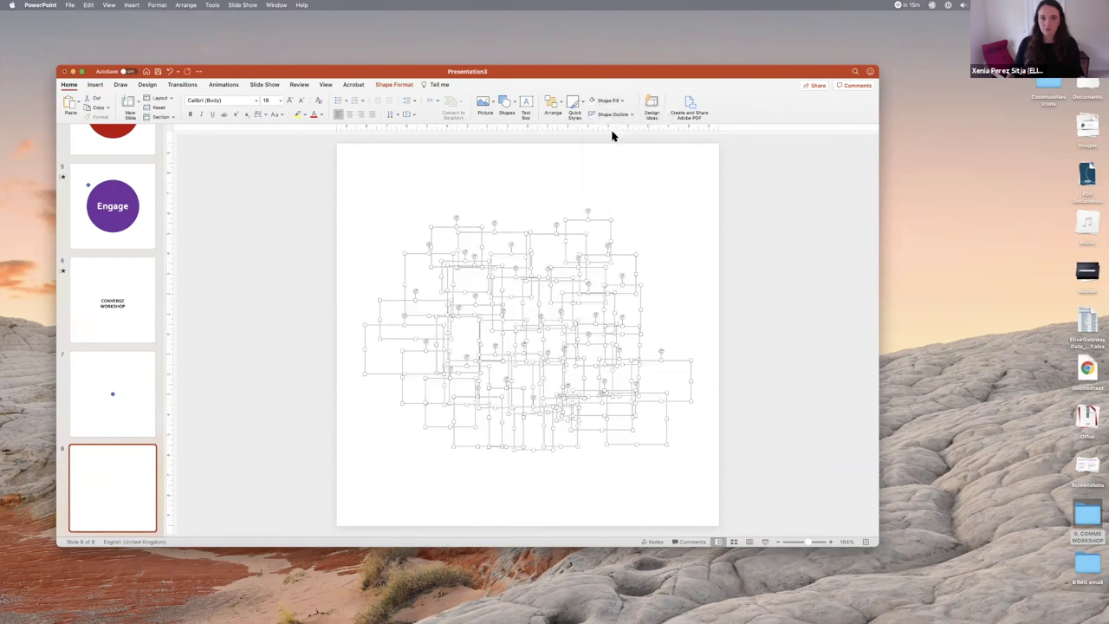
{"action": "left_click", "coordinate": [631, 115]}
{"action": "left_click", "coordinate": [619, 155]}
{"action": "left_click", "coordinate": [509, 172]}
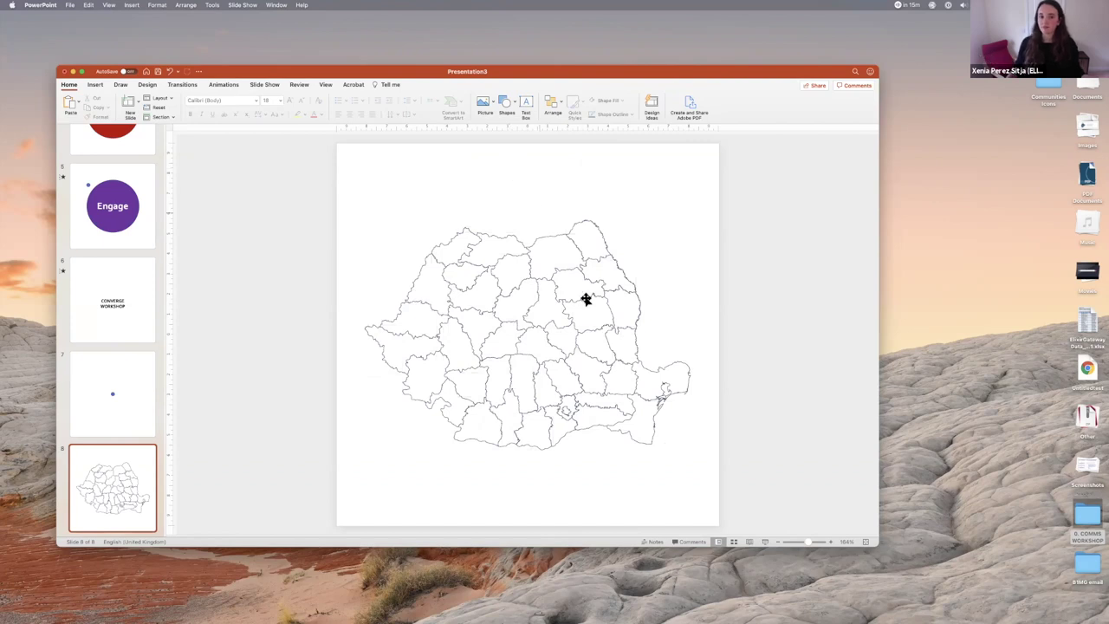
Step: Fill the northern county just west of the map's northeastern tip with blue
{"action": "left_click", "coordinate": [545, 253]}
{"action": "left_click", "coordinate": [623, 103]}
{"action": "left_click", "coordinate": [629, 140]}
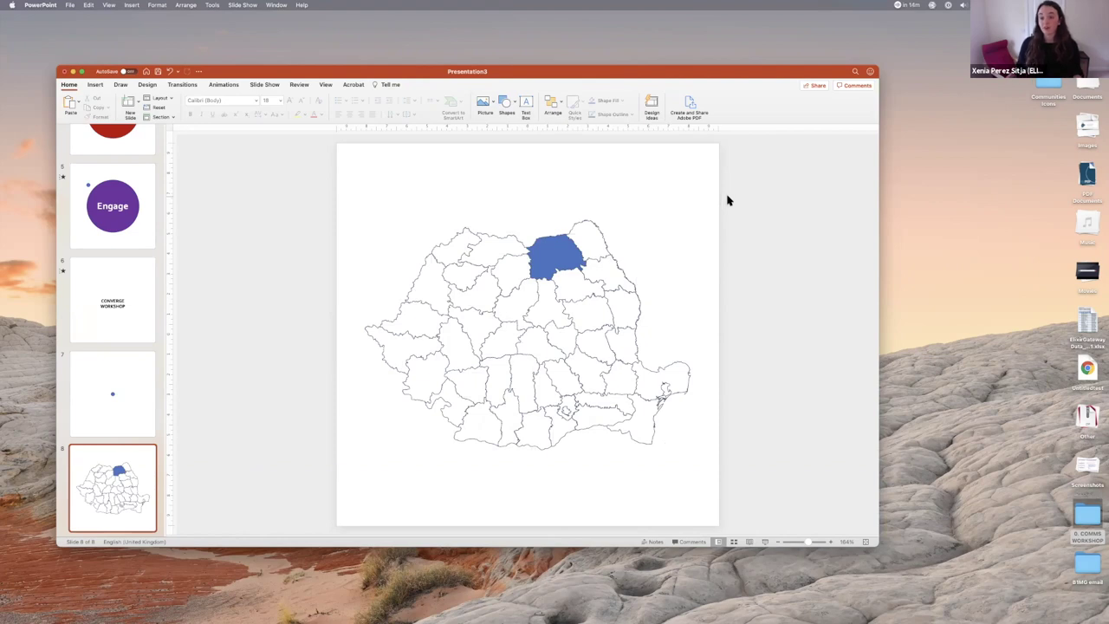
Step: Switch to Chrome, review MapSVG's lists of free SVG maps for continents, the USA and countries, and close the page
{"action": "key", "text": "ctrl+Right"}
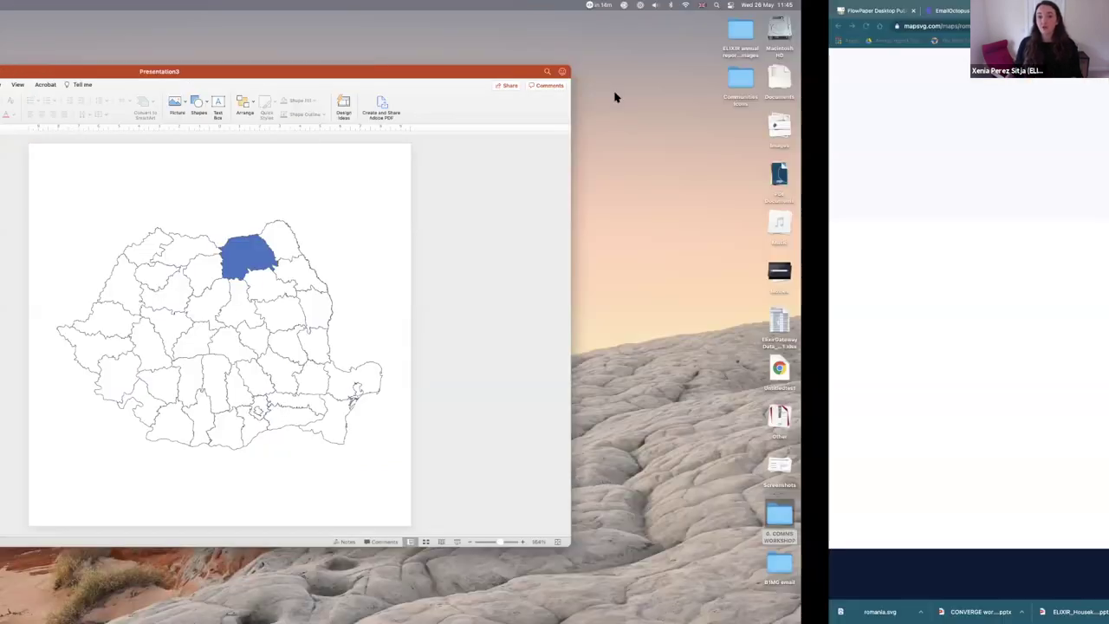
{"action": "scroll", "coordinate": [359, 124], "scroll_direction": "left", "scroll_amount": 5}
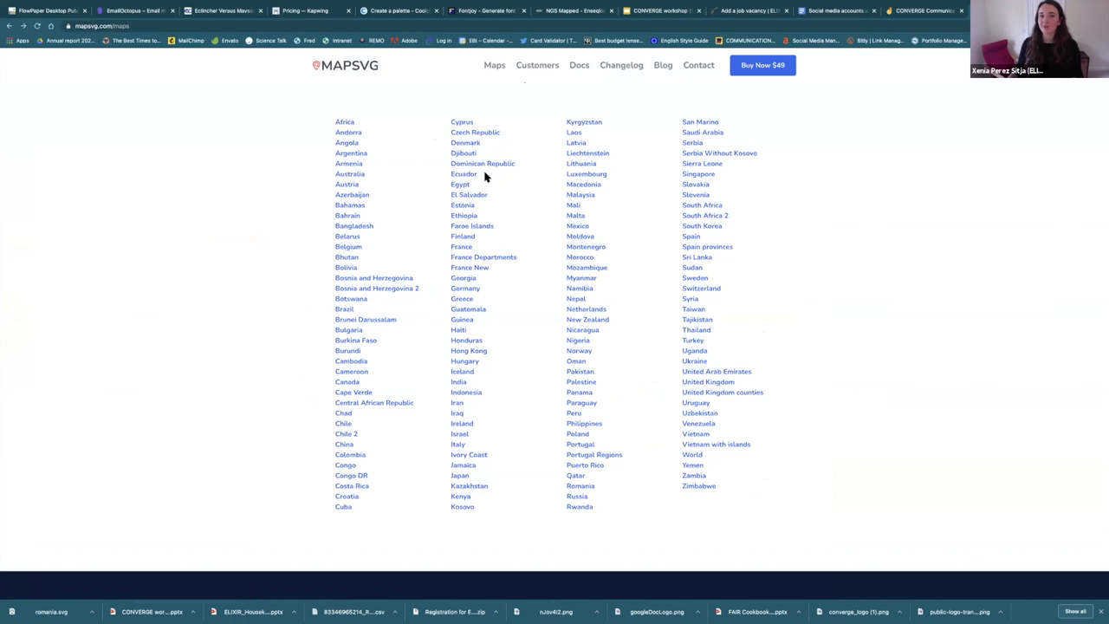
{"action": "scroll", "coordinate": [485, 176], "scroll_direction": "up", "scroll_amount": 5}
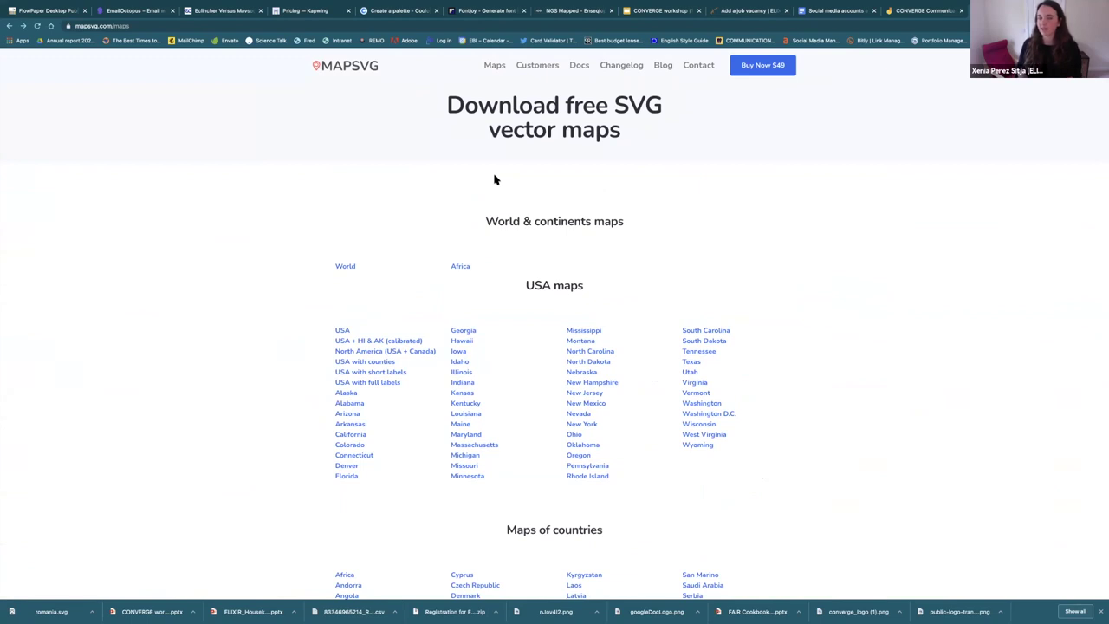
{"action": "scroll", "coordinate": [498, 179], "scroll_direction": "down", "scroll_amount": 1}
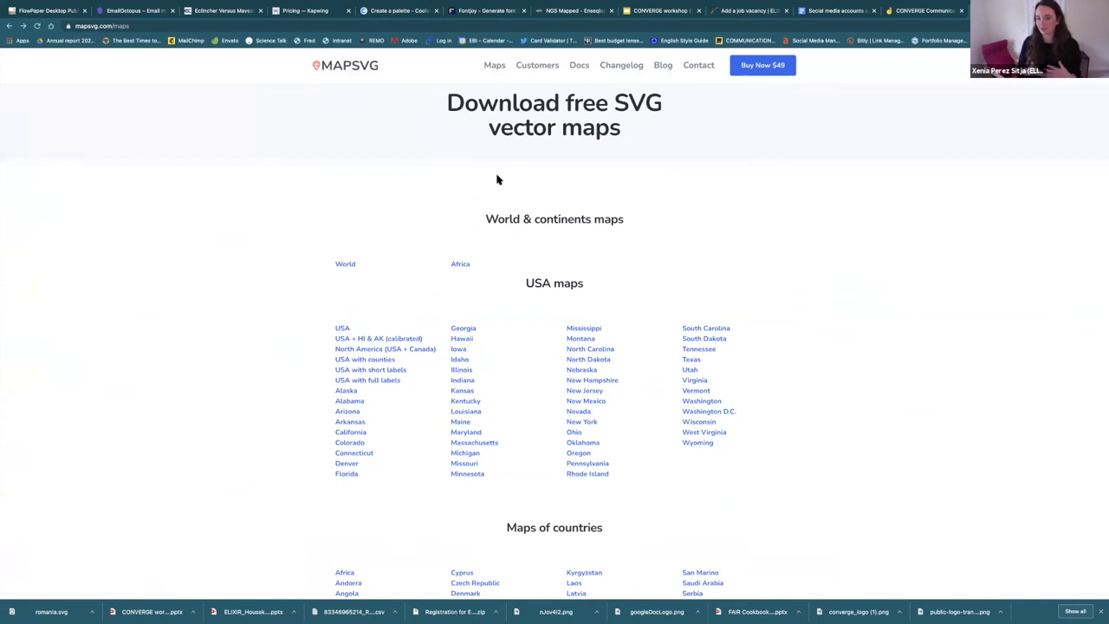
{"action": "mouse_move", "coordinate": [953, 5]}
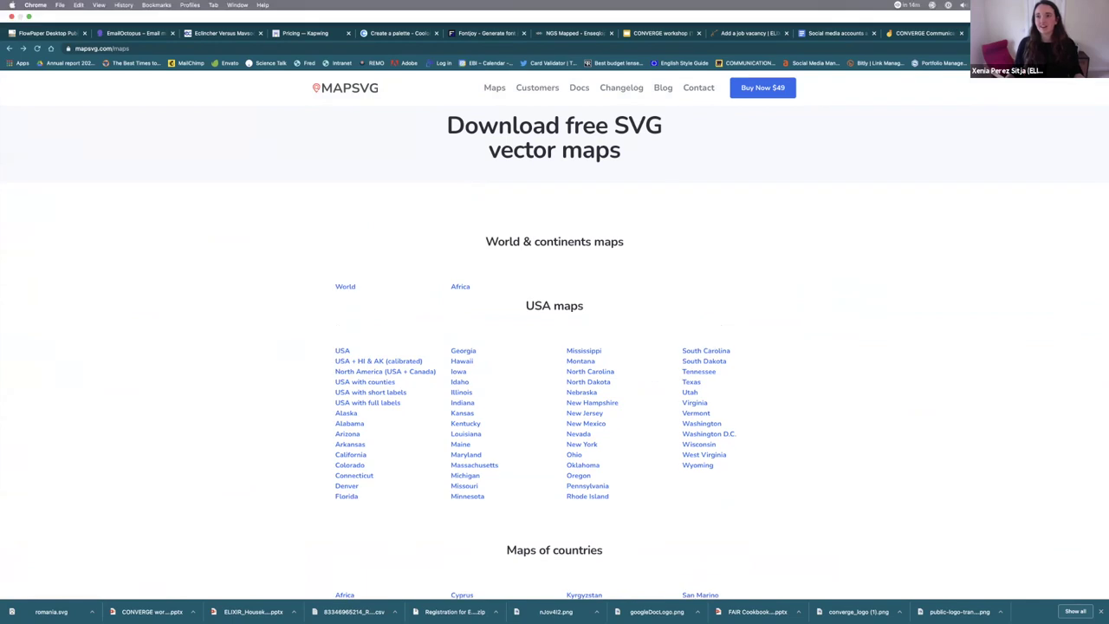
{"action": "key", "text": "super+w"}
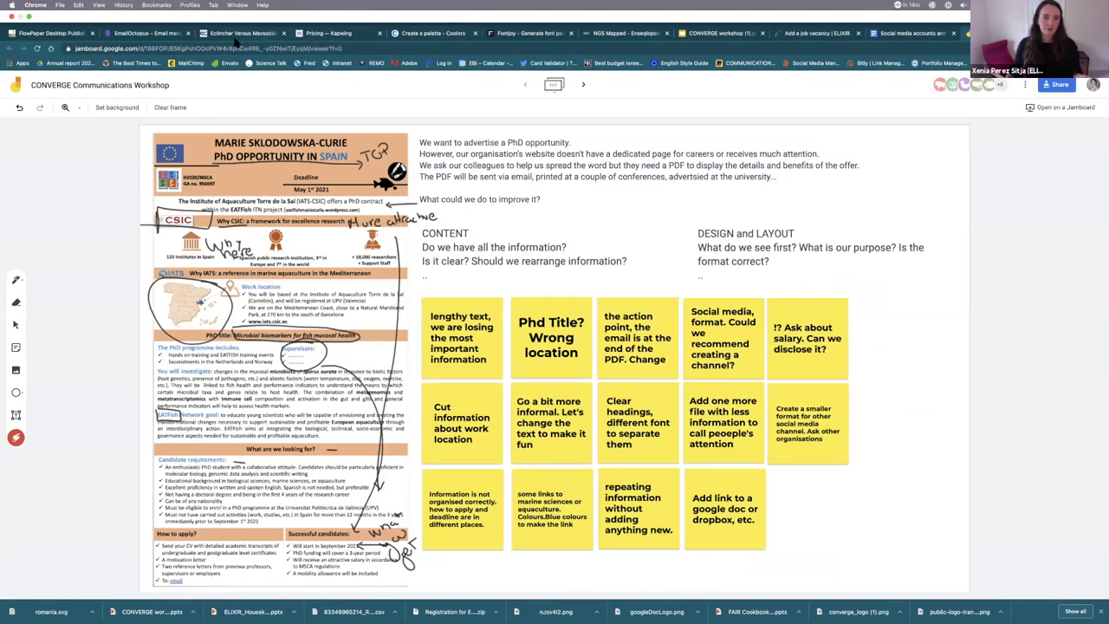
Step: View the EmailOctopus site and its pricing plans, highlighting the Starter plan's subscriber limit and the Pro plan's monthly price
{"action": "left_click", "coordinate": [115, 34]}
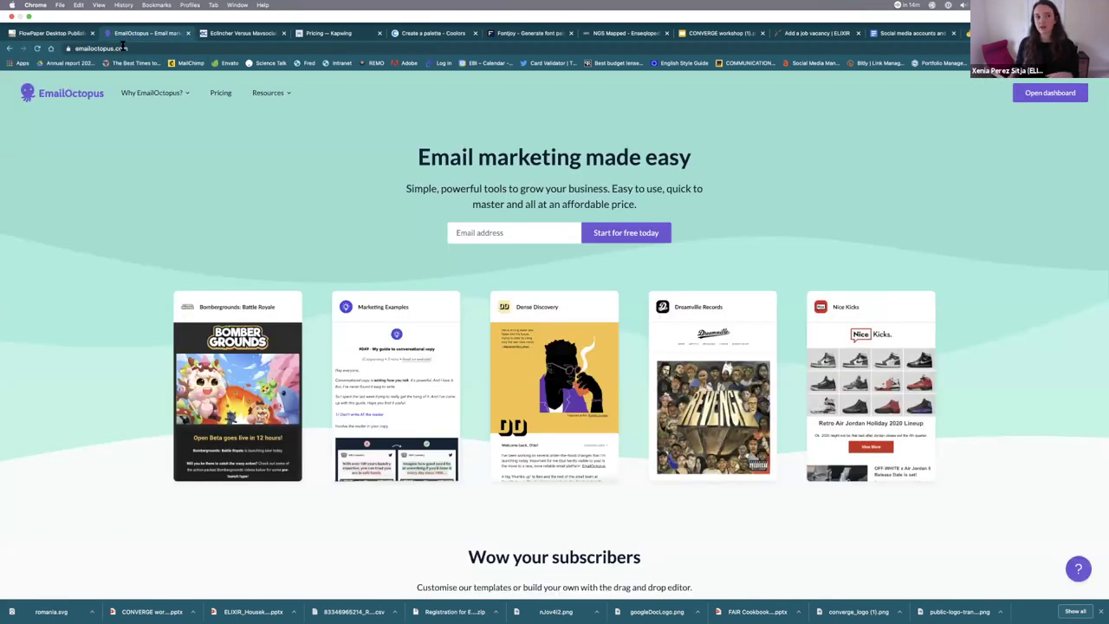
{"action": "left_click", "coordinate": [124, 48]}
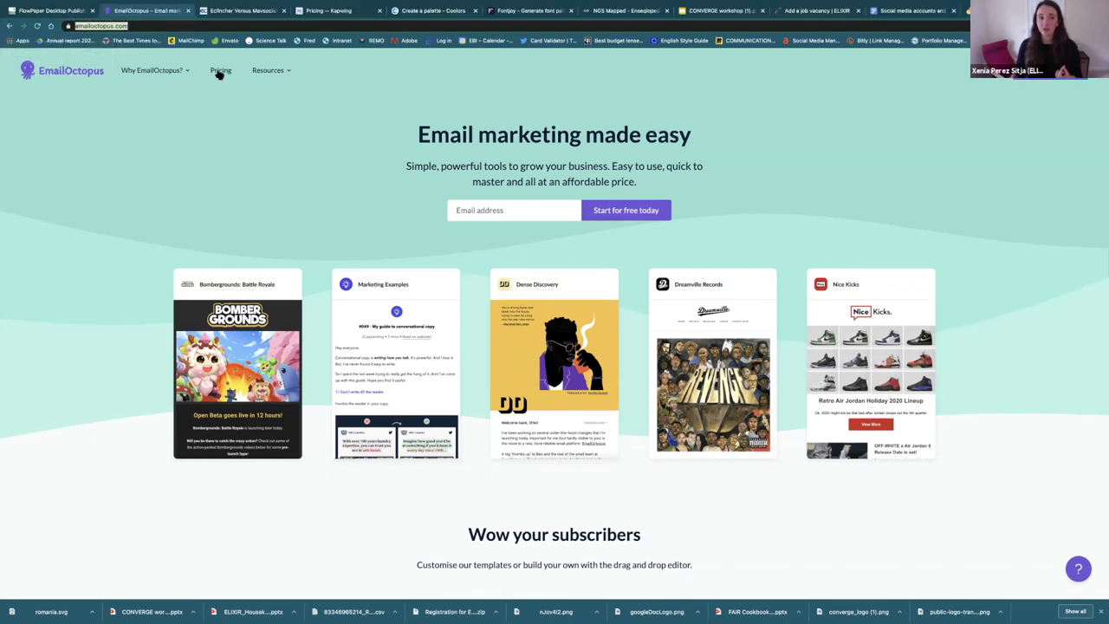
{"action": "left_click", "coordinate": [220, 71]}
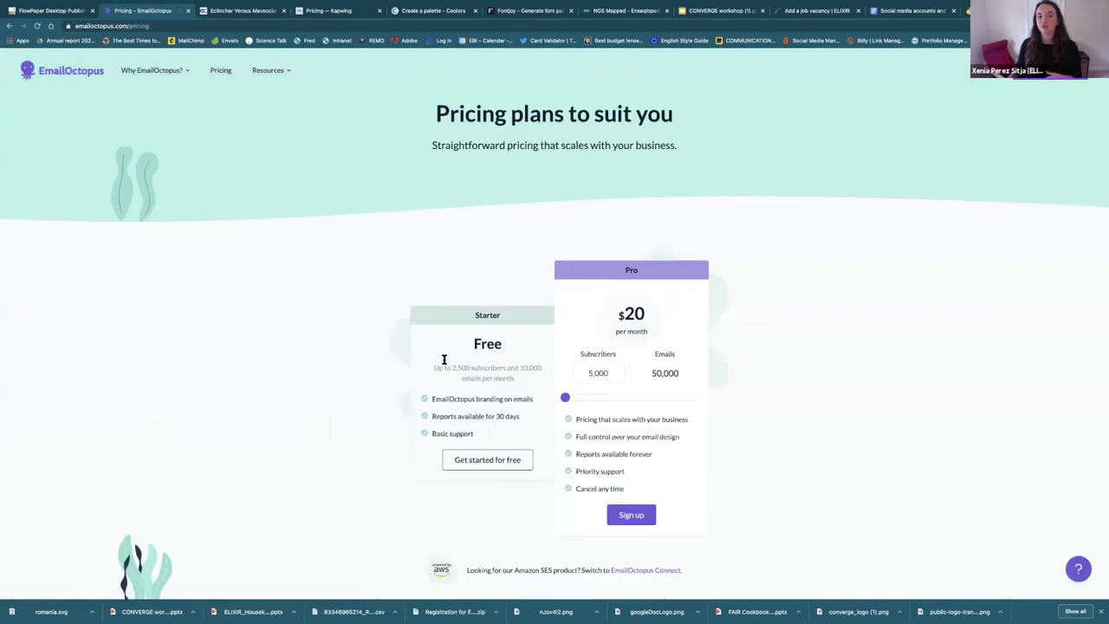
{"action": "left_click_drag", "start_coordinate": [451, 367], "coordinate": [512, 367]}
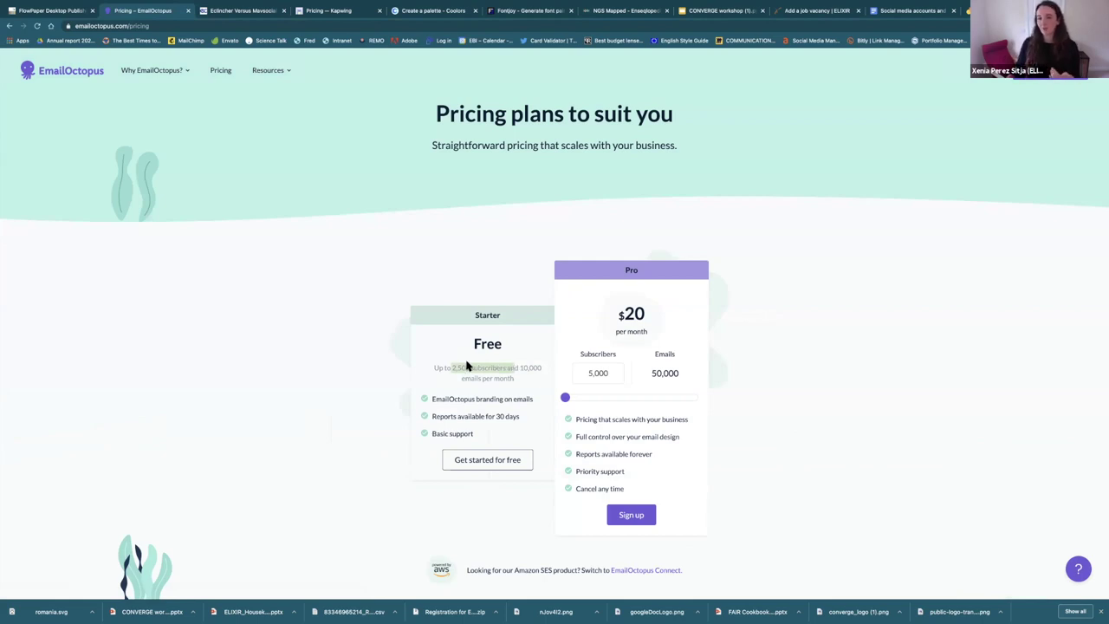
{"action": "left_click", "coordinate": [473, 370]}
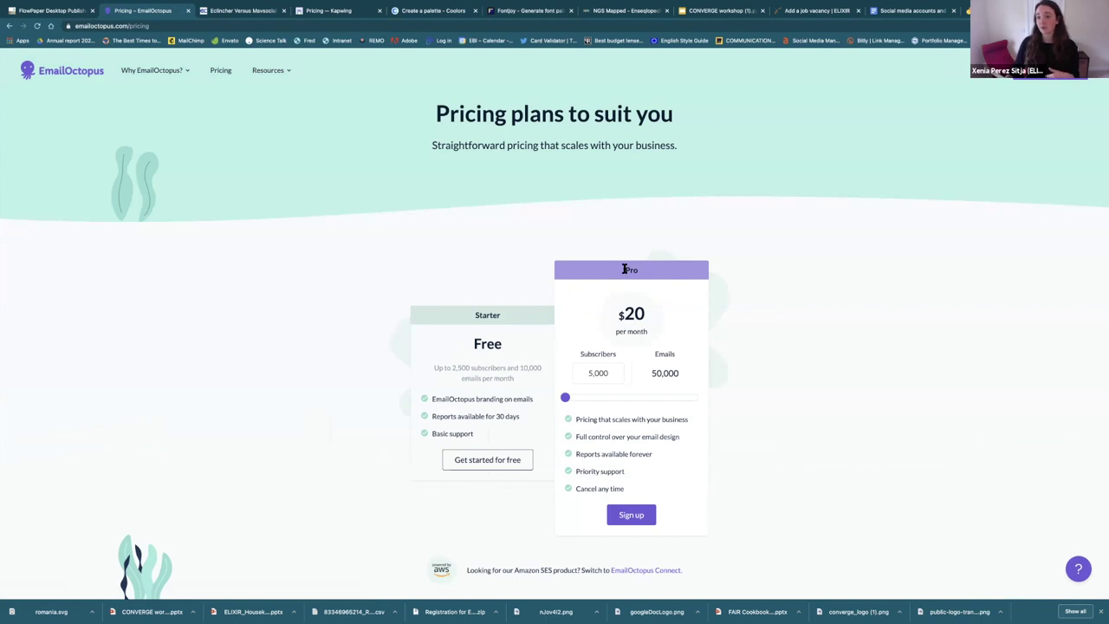
{"action": "left_click_drag", "start_coordinate": [630, 268], "coordinate": [648, 345]}
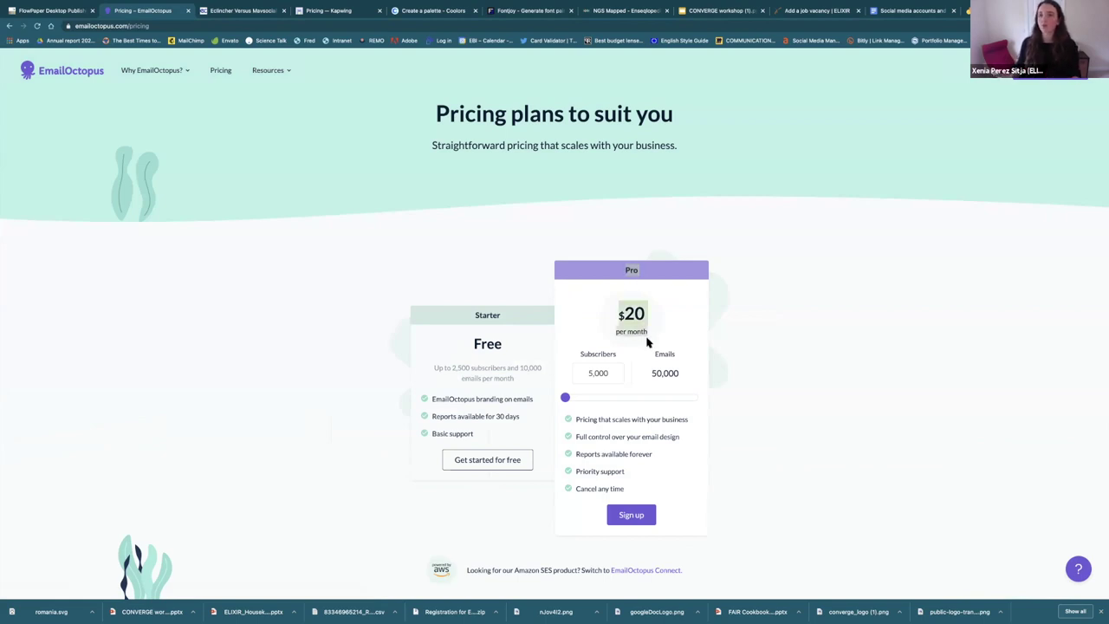
{"action": "left_click", "coordinate": [641, 337]}
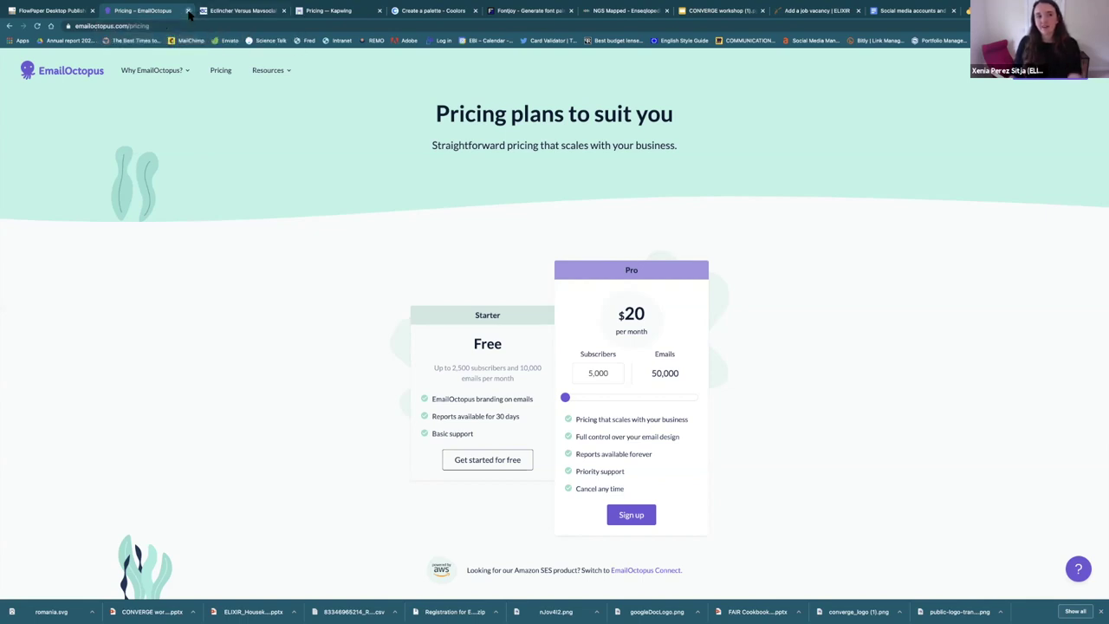
Step: Close the EmailOctopus page and view eclincher's pricing, highlighting the Basic plan's monthly price
{"action": "left_click", "coordinate": [189, 12]}
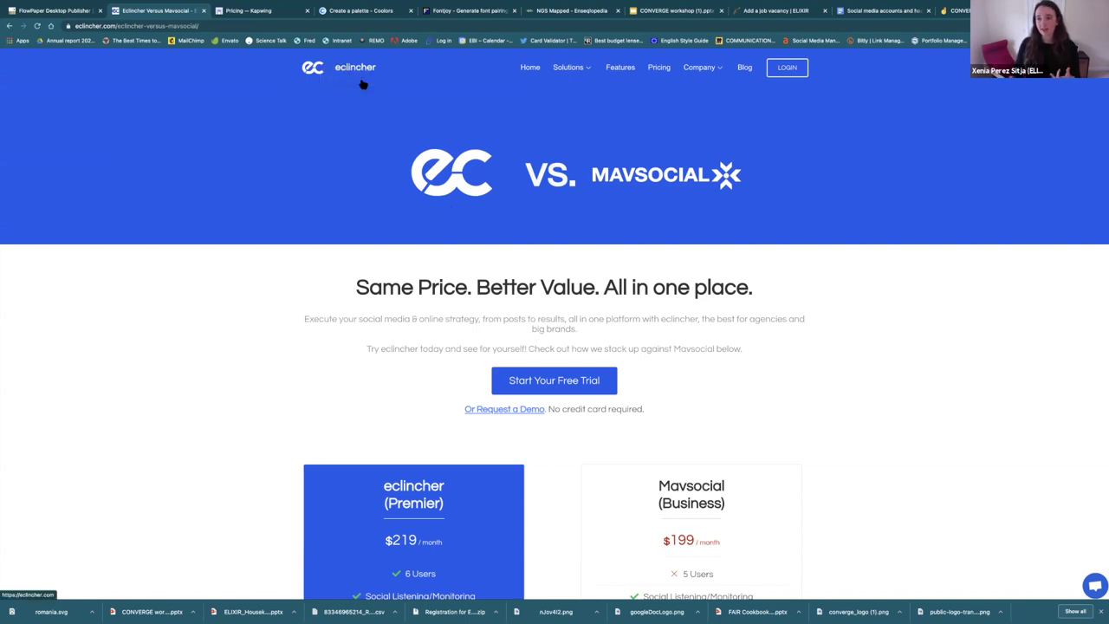
{"action": "left_click", "coordinate": [659, 68]}
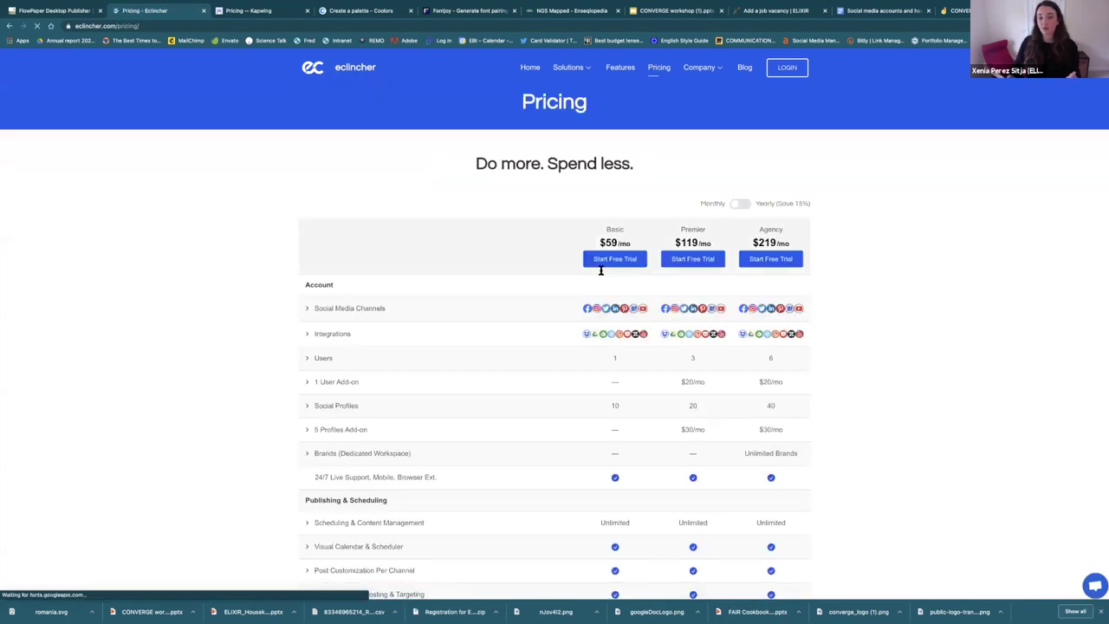
{"action": "left_click_drag", "start_coordinate": [597, 241], "coordinate": [641, 247]}
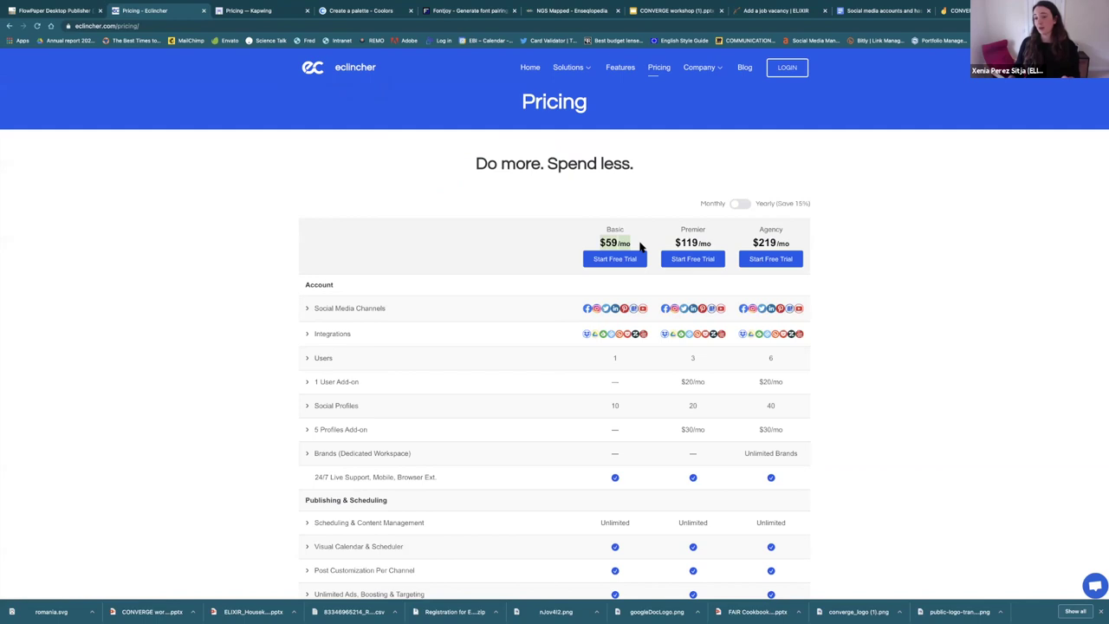
Step: Open Loomly in a new browser tab and show the B1MG content calendar
{"action": "key", "text": "ctrl+t"}
{"action": "type", "text": "loom"}
{"action": "key", "text": "Return"}
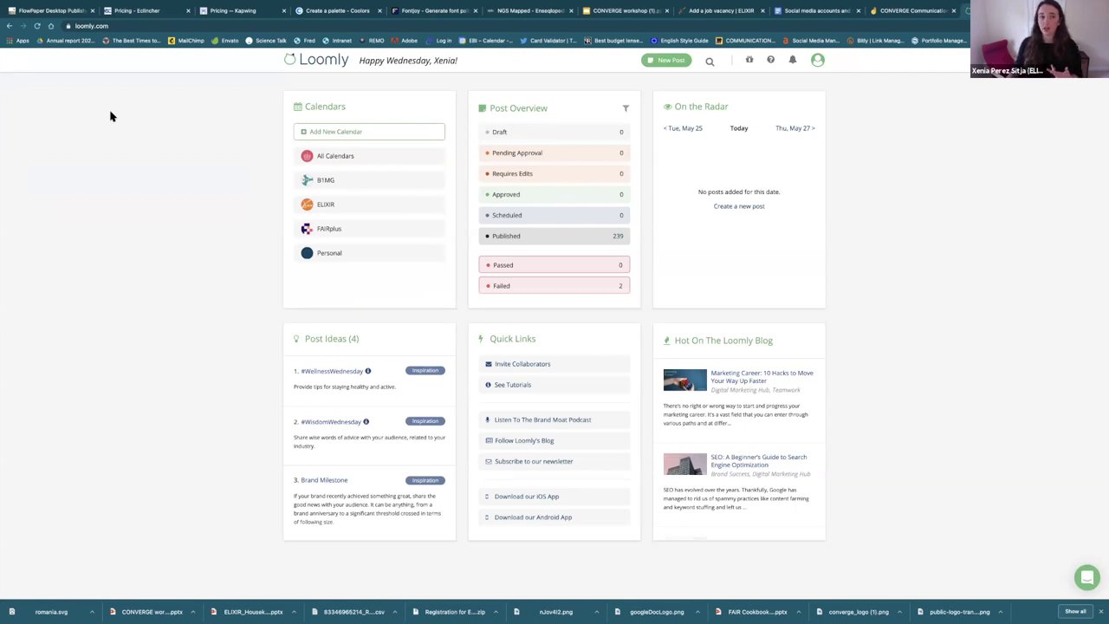
{"action": "left_click", "coordinate": [325, 180]}
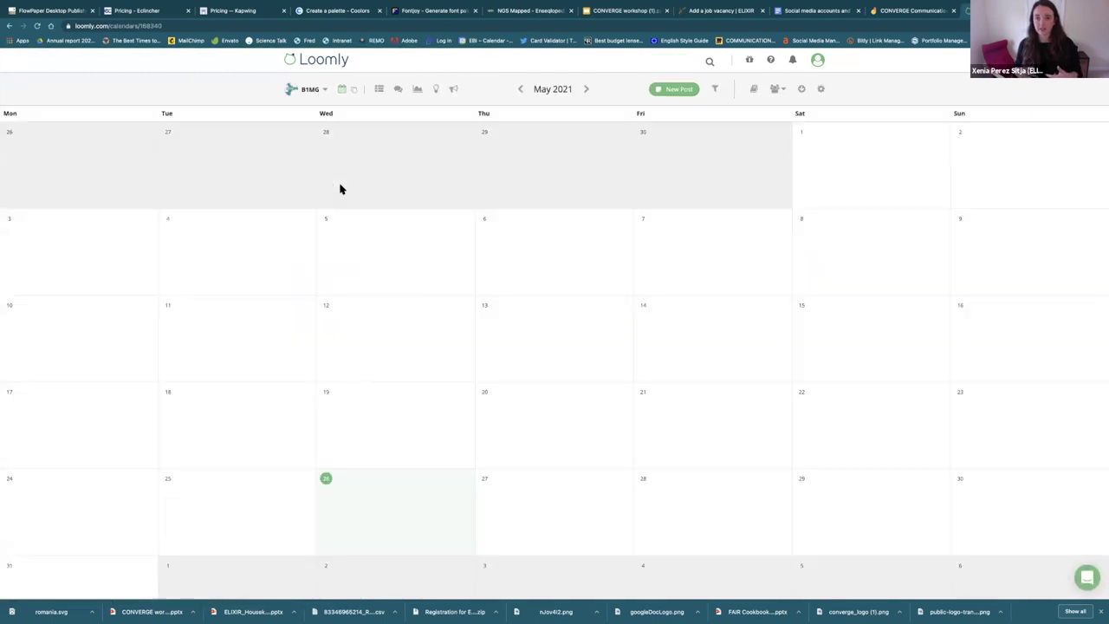